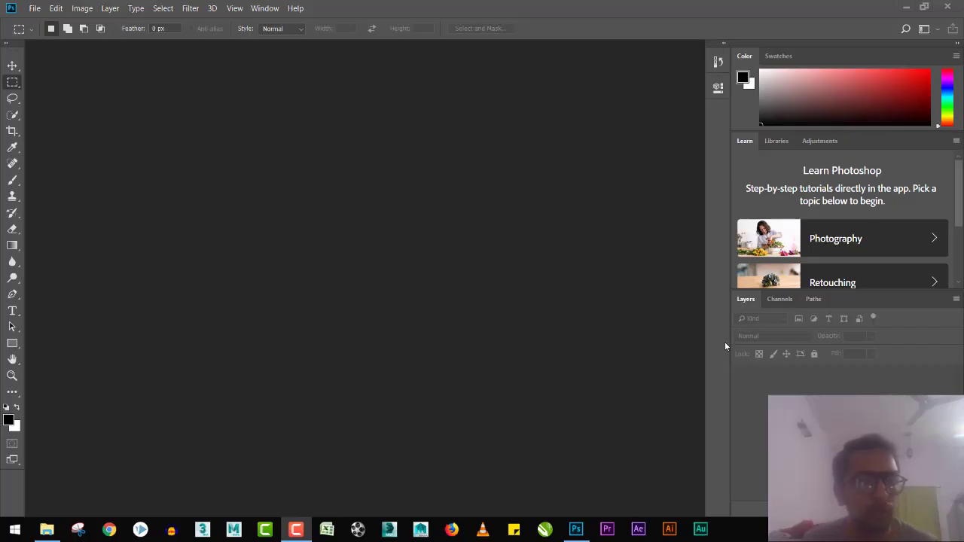
# Create a new document measured in pixels, 1280 wide by 480 high
pyautogui.click(34, 8)
pyautogui.click(32, 9)
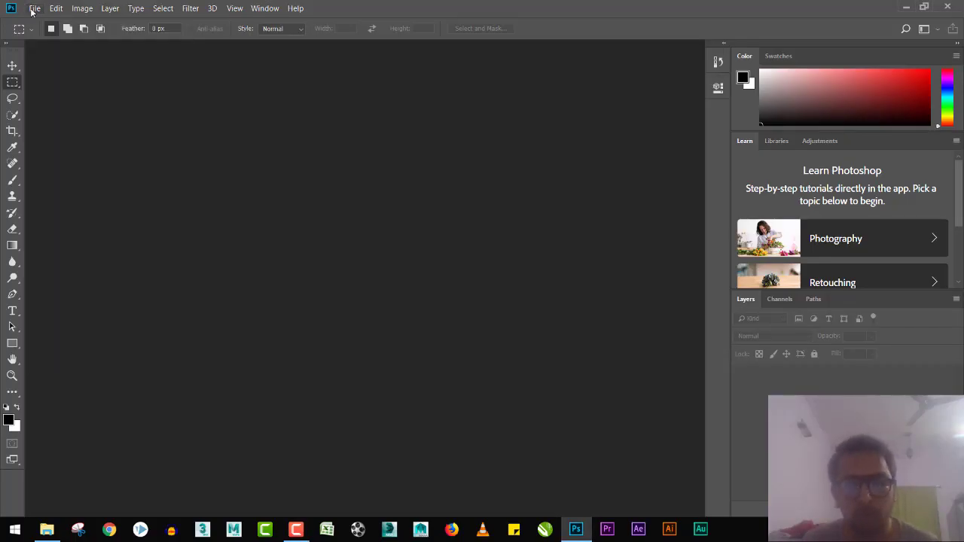
pyautogui.click(31, 9)
pyautogui.click(41, 21)
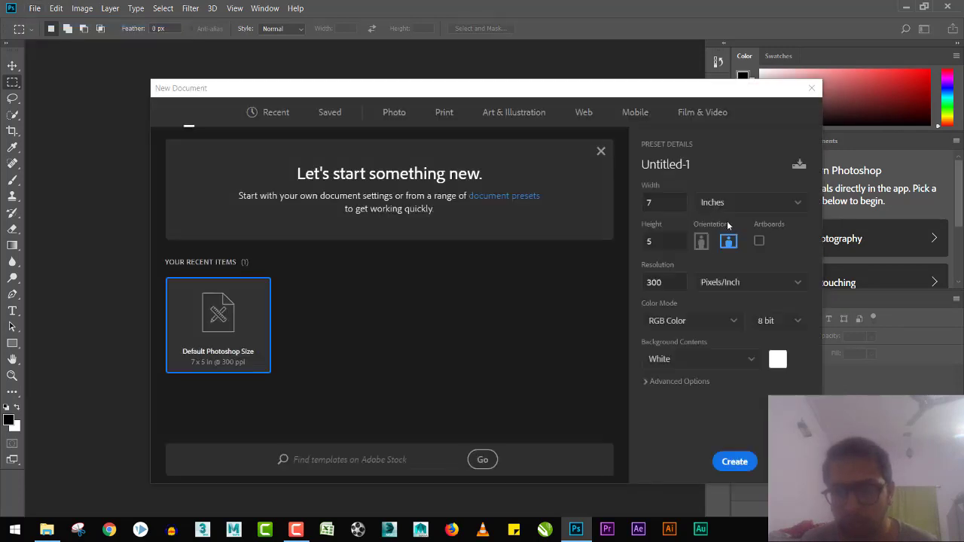
pyautogui.click(719, 210)
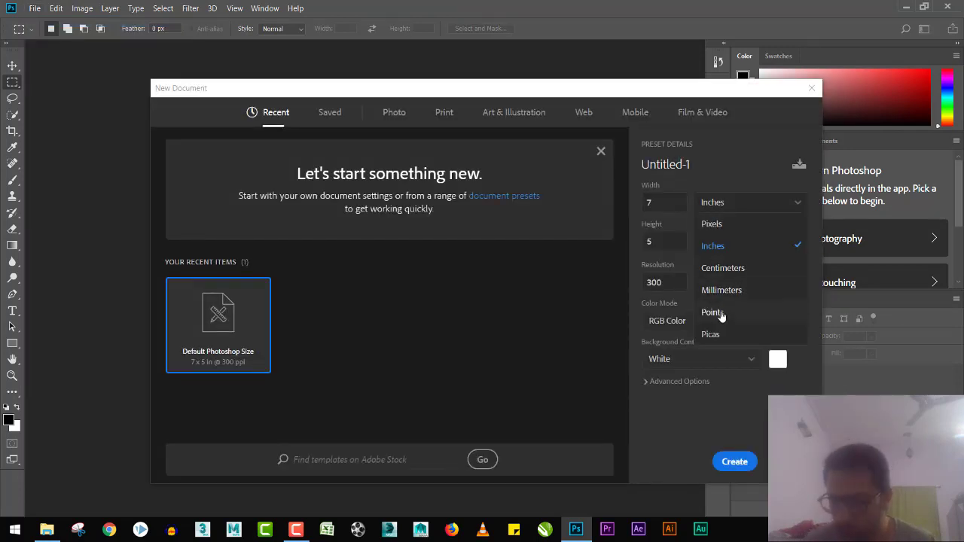
pyautogui.click(711, 224)
pyautogui.click(669, 207)
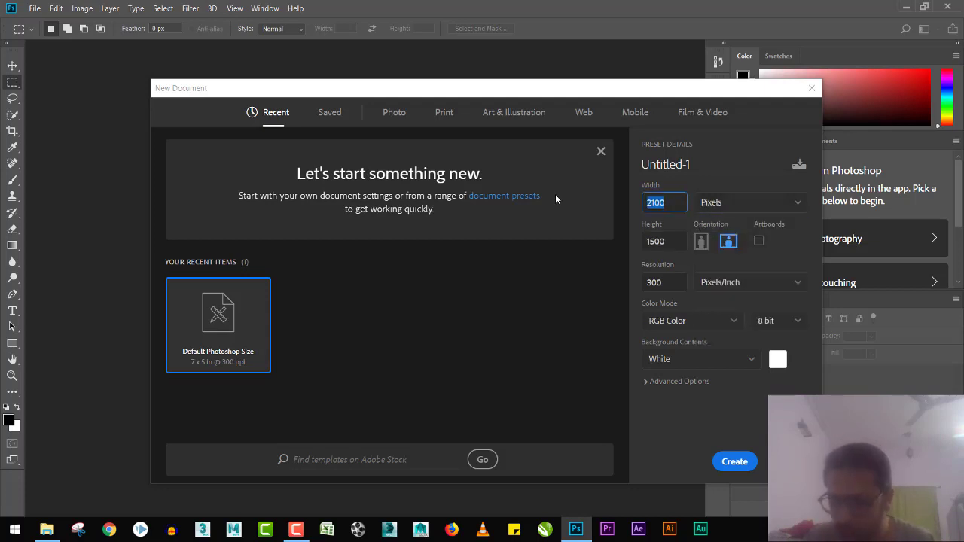
pyautogui.write('1280')
pyautogui.press('Tab')
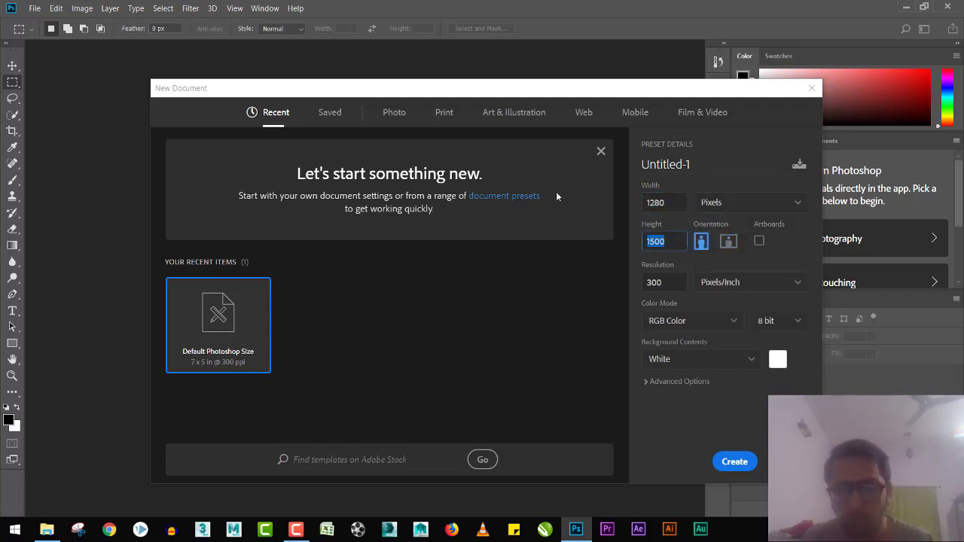
pyautogui.write('480')
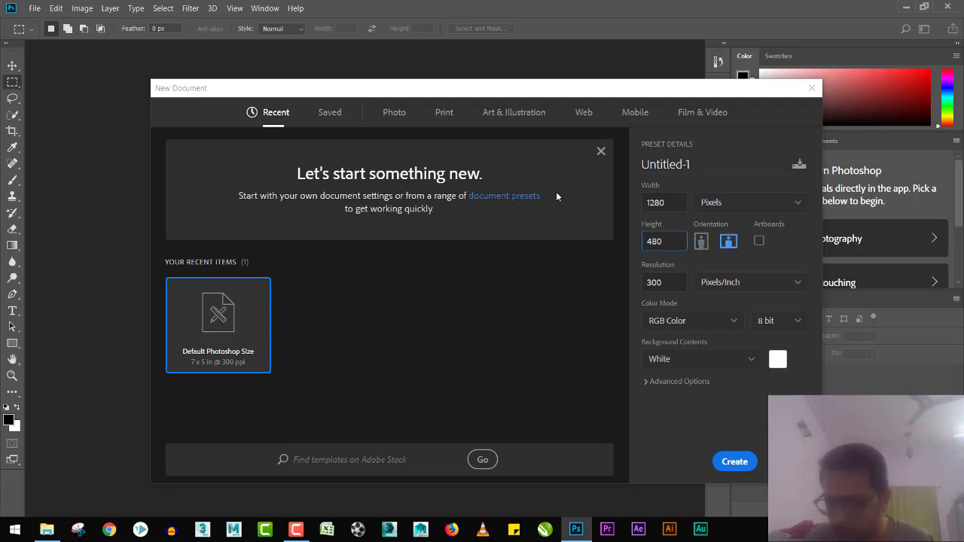
pyautogui.press('Return')
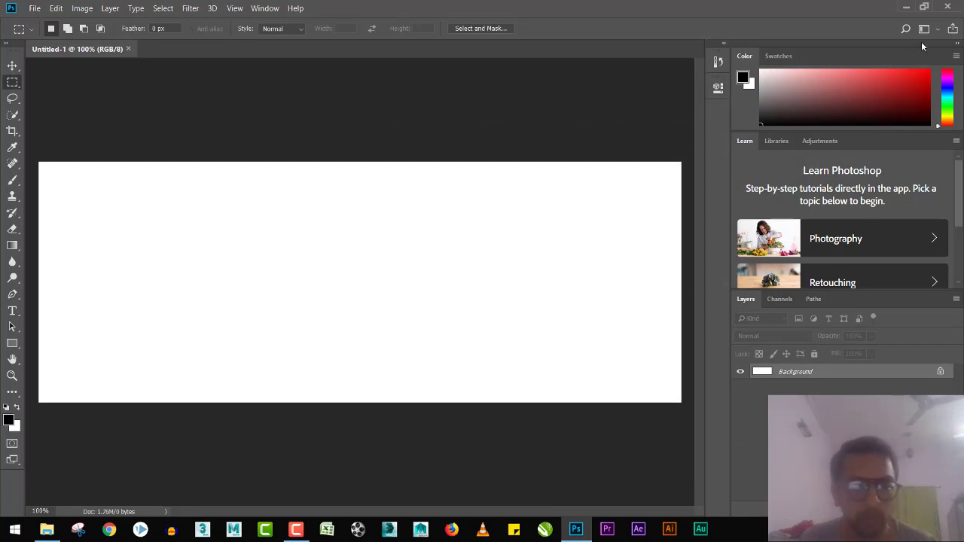
# Collapse the side panels to icons and dismiss the learn notice and no-pixels warning
pyautogui.click(956, 47)
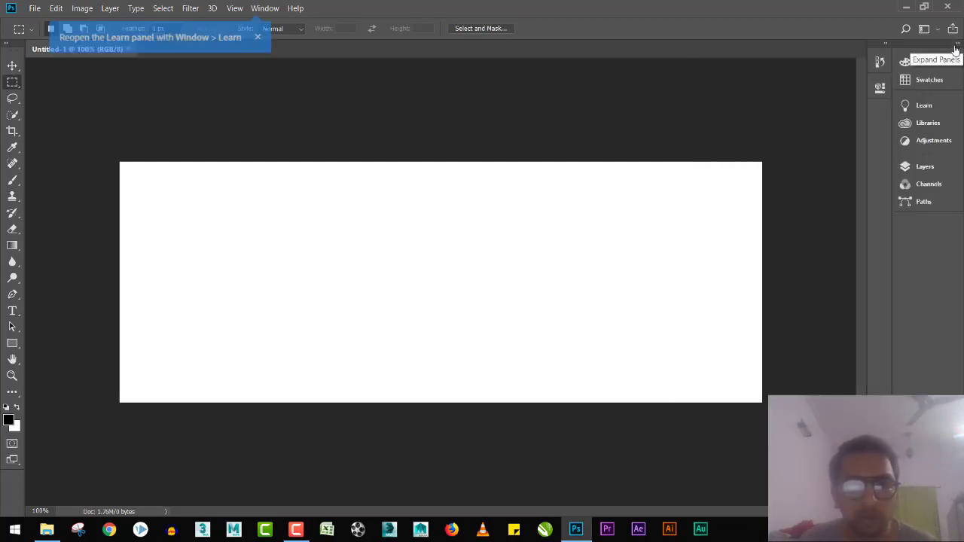
pyautogui.click(320, 84)
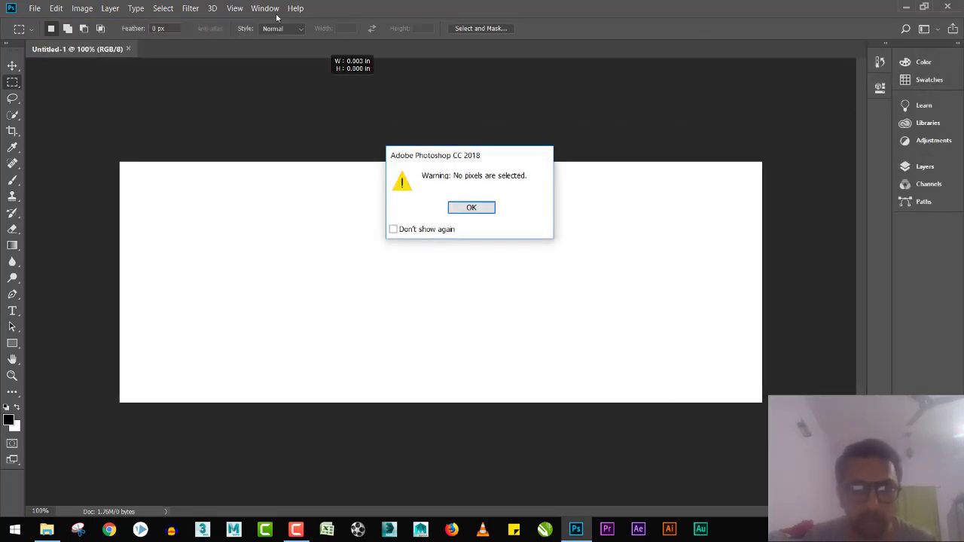
pyautogui.click(471, 200)
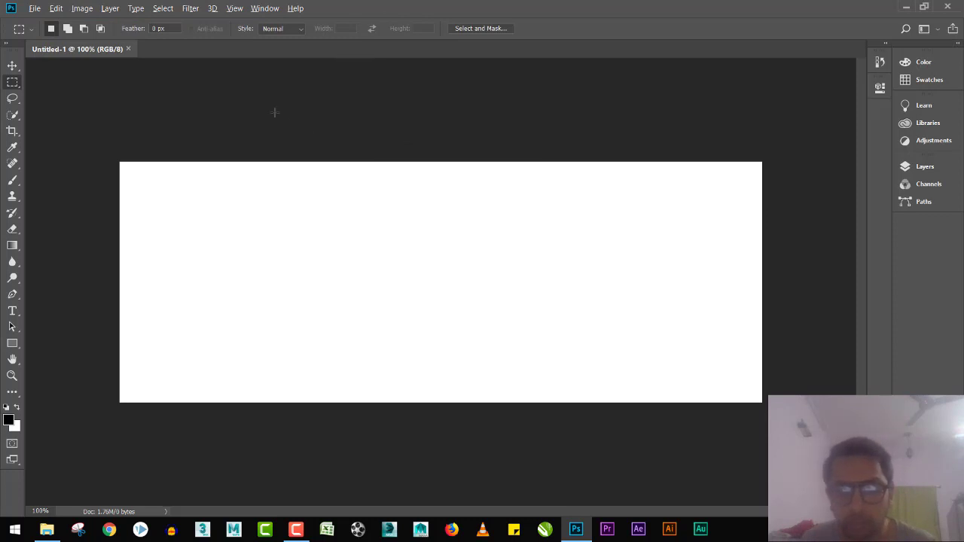
# Confirm in Image Size that the canvas is 1280 × 480 pixels, then select the Move tool
pyautogui.hotkey('ctrl', 'alt', 'i')
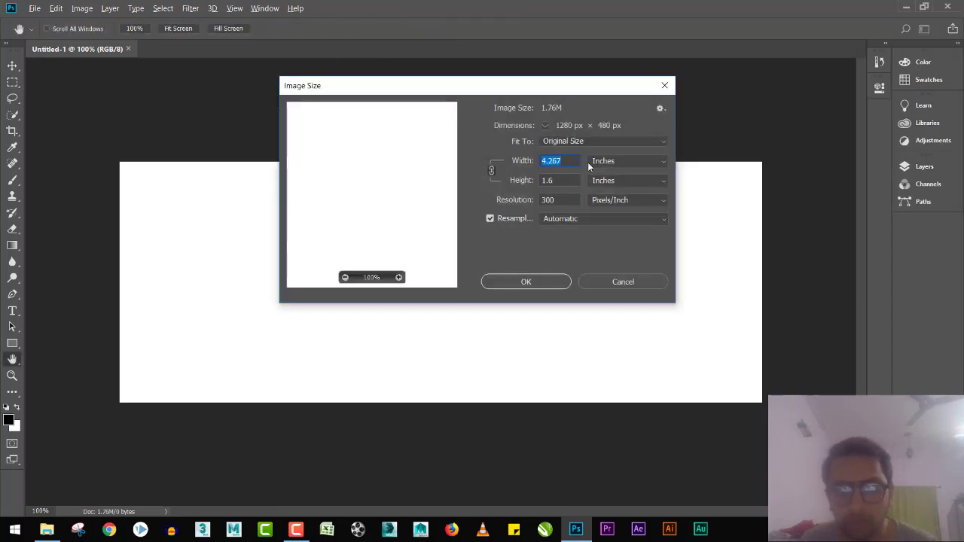
pyautogui.click(592, 161)
pyautogui.click(602, 184)
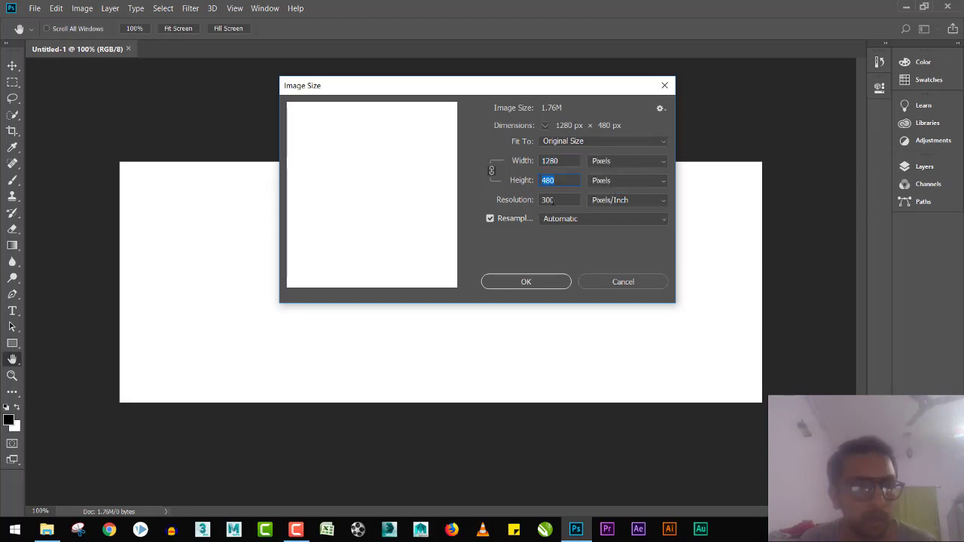
pyautogui.click(529, 282)
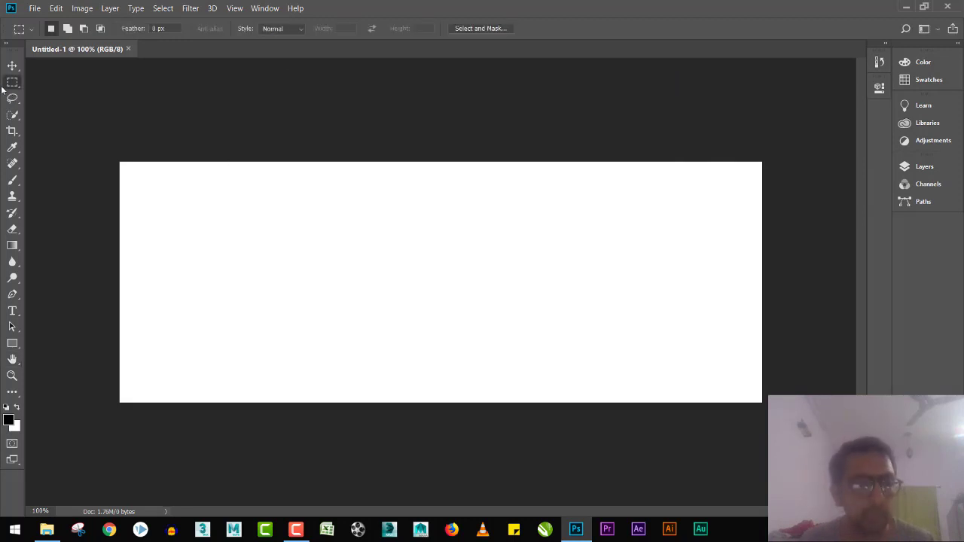
pyautogui.click(12, 65)
pyautogui.click(92, 95)
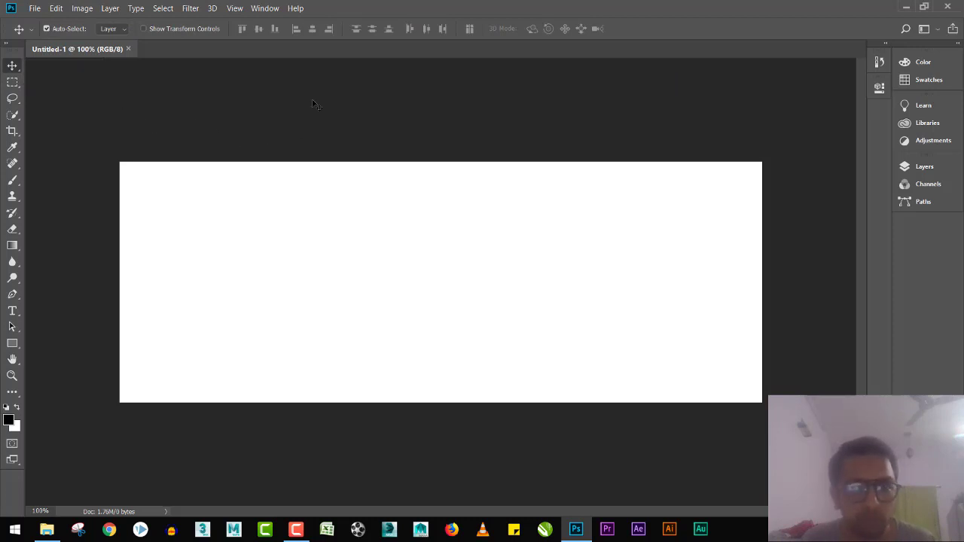
# Set the Gradient Editor's left colour stop to orange
pyautogui.press('g')
pyautogui.click(75, 29)
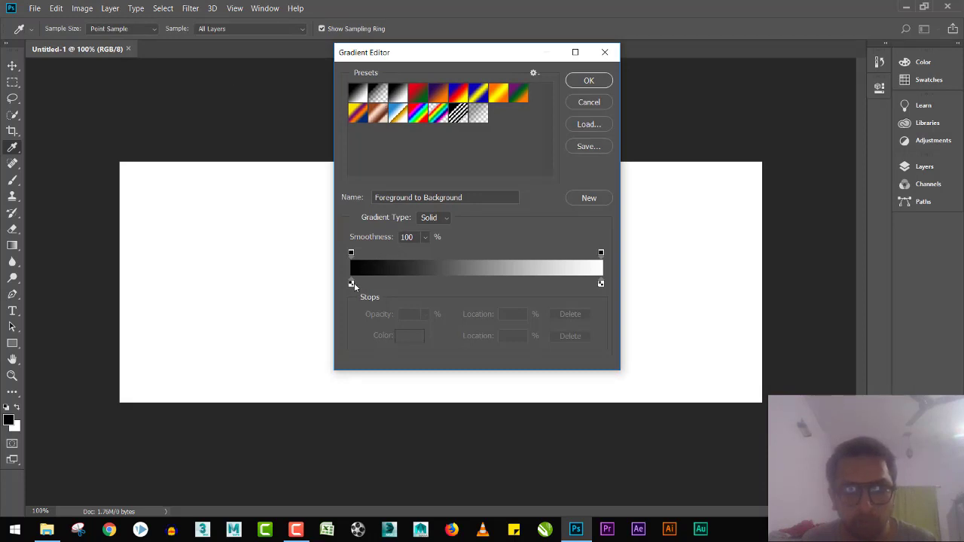
pyautogui.click(352, 285)
pyautogui.click(400, 335)
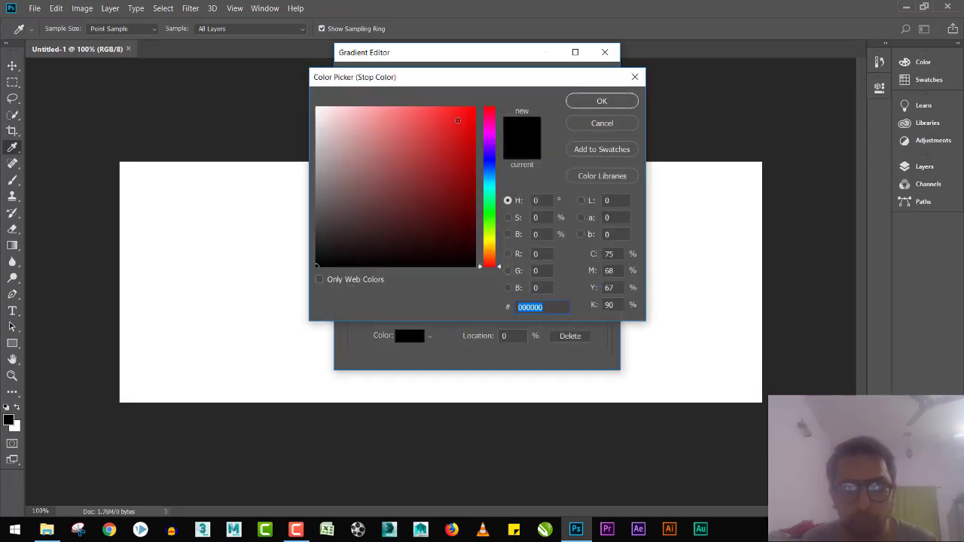
pyautogui.click(458, 116)
pyautogui.moveTo(493, 119); pyautogui.dragTo(494, 252)
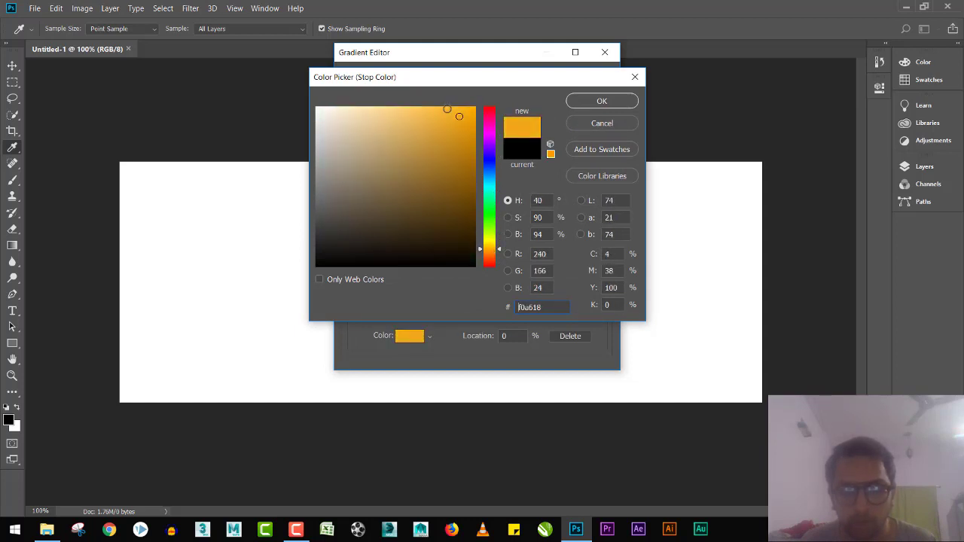
pyautogui.click(456, 117)
pyautogui.click(588, 104)
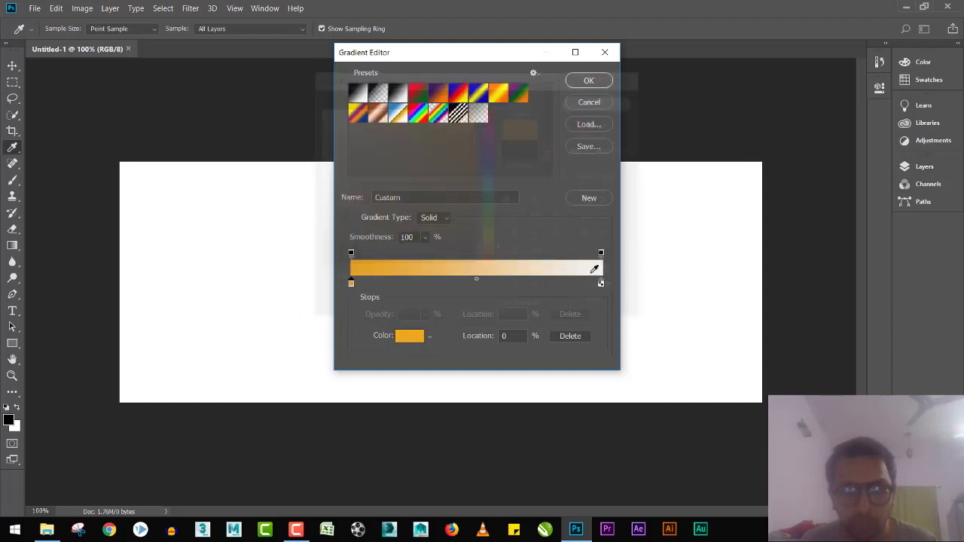
# Make the right stop hot pink and drag the gradient across the canvas left to right
pyautogui.click(407, 337)
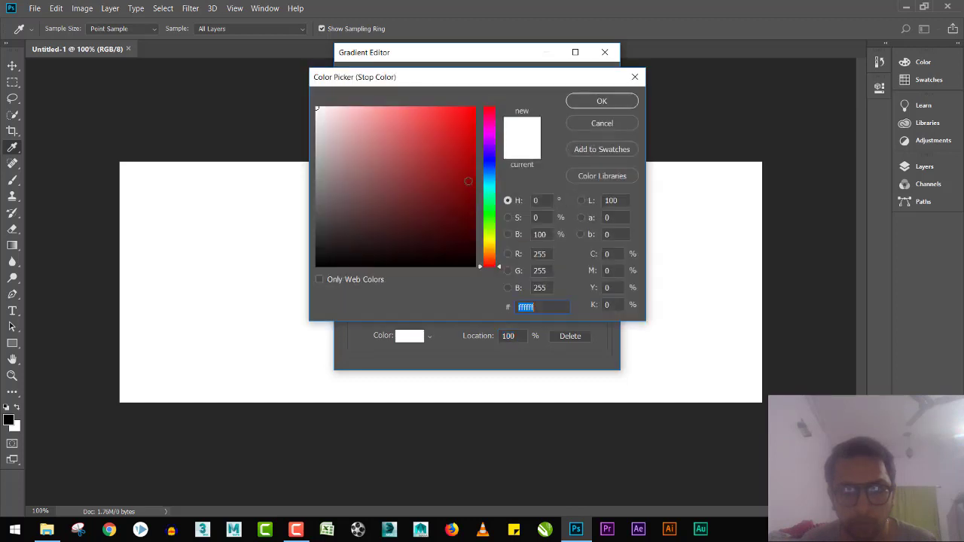
pyautogui.click(490, 123)
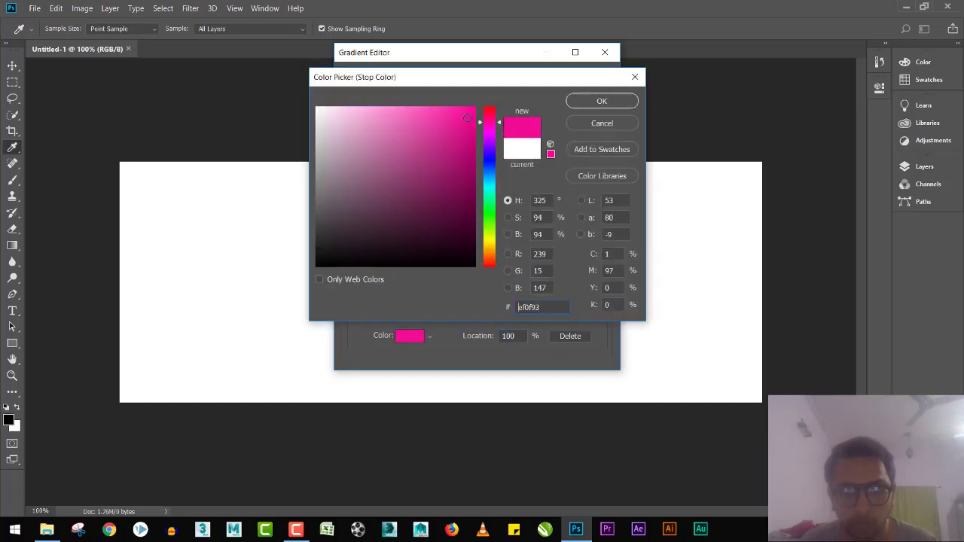
pyautogui.click(459, 149)
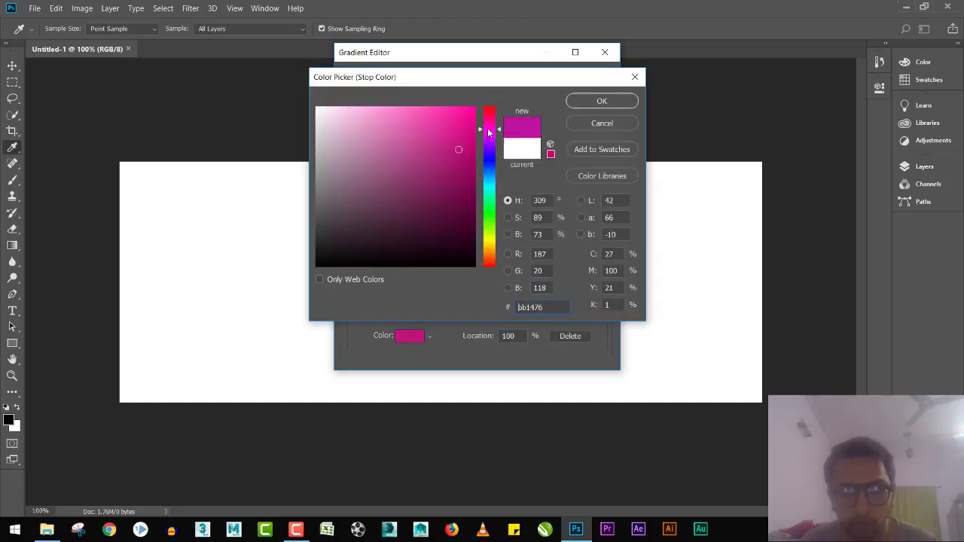
pyautogui.moveTo(488, 133); pyautogui.dragTo(489, 128)
pyautogui.click(462, 120)
pyautogui.click(466, 113)
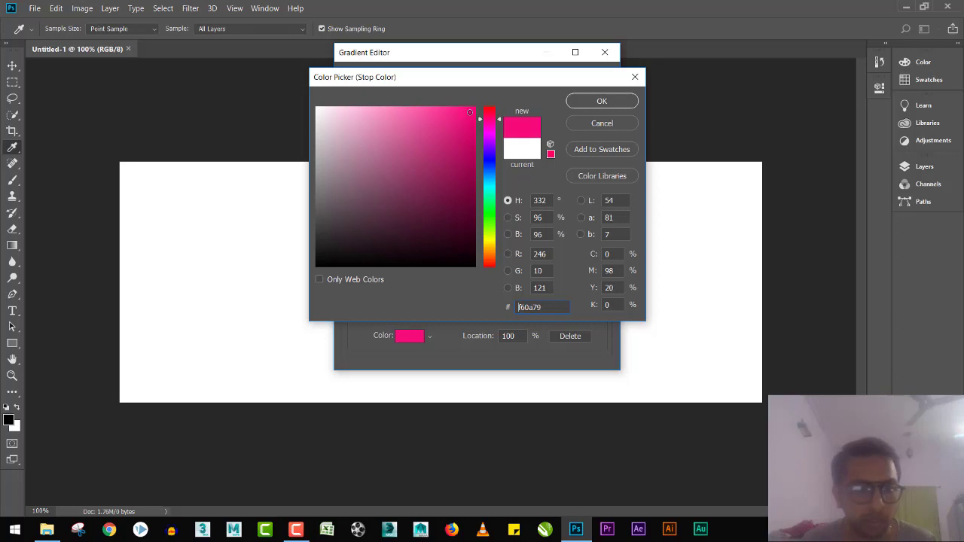
pyautogui.click(593, 101)
pyautogui.click(588, 81)
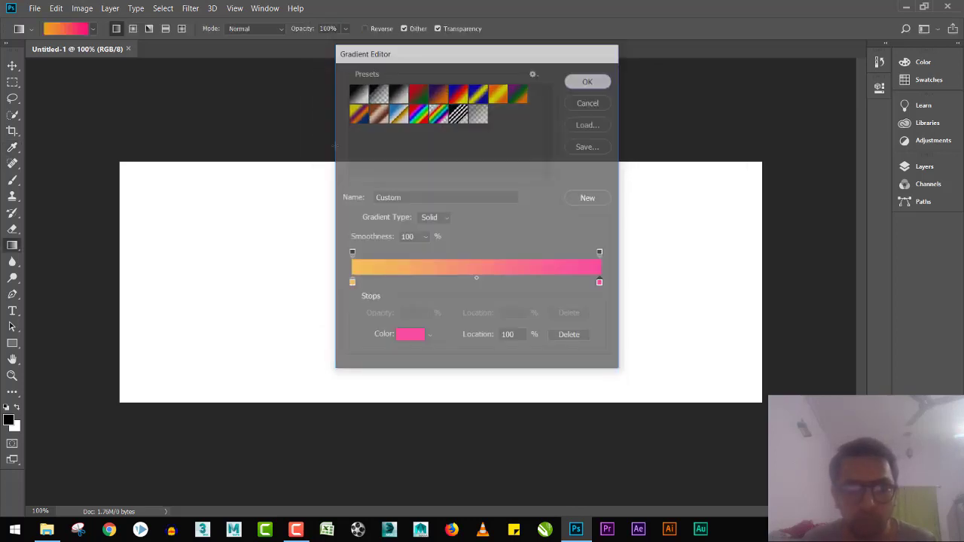
pyautogui.moveTo(135, 274); pyautogui.dragTo(715, 252)
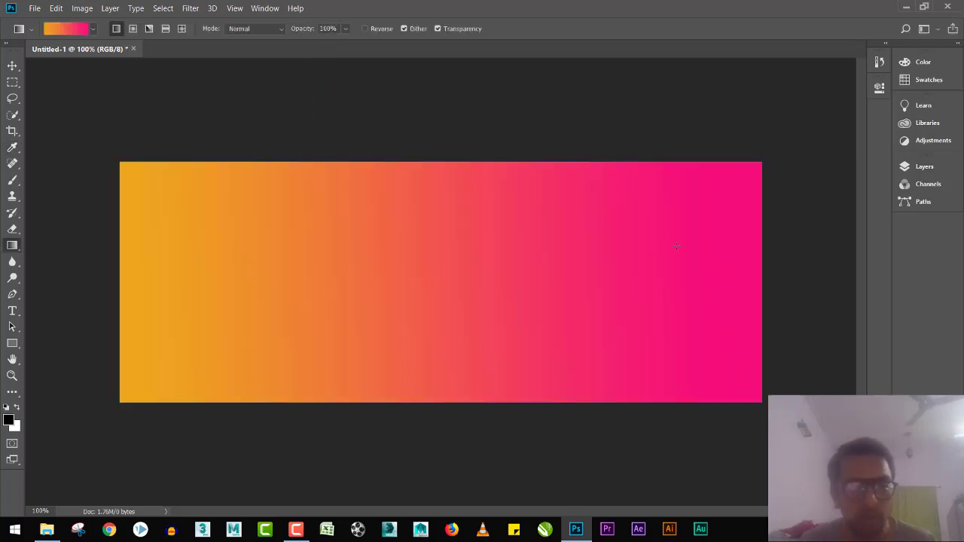
# Show the Layers panel and type 'food' on the canvas
pyautogui.click(12, 68)
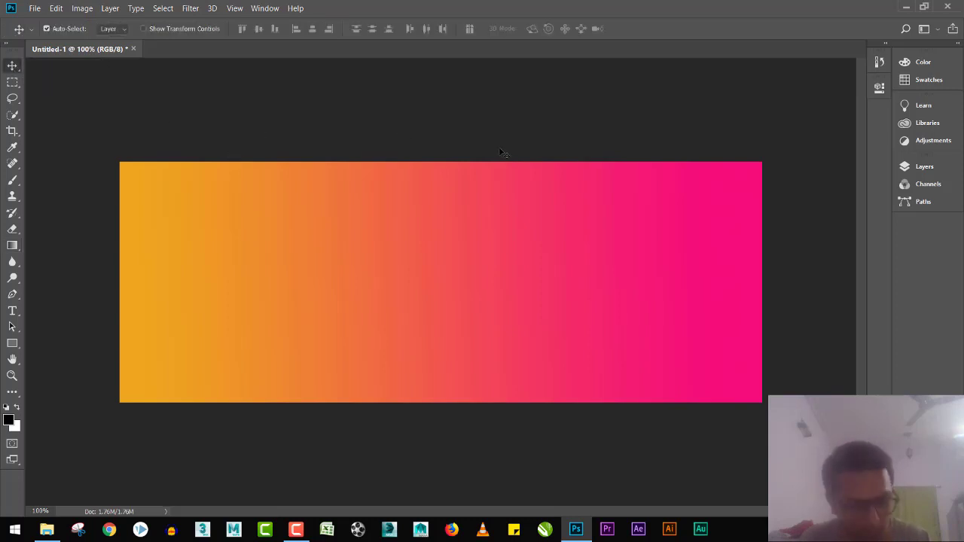
pyautogui.press('F7')
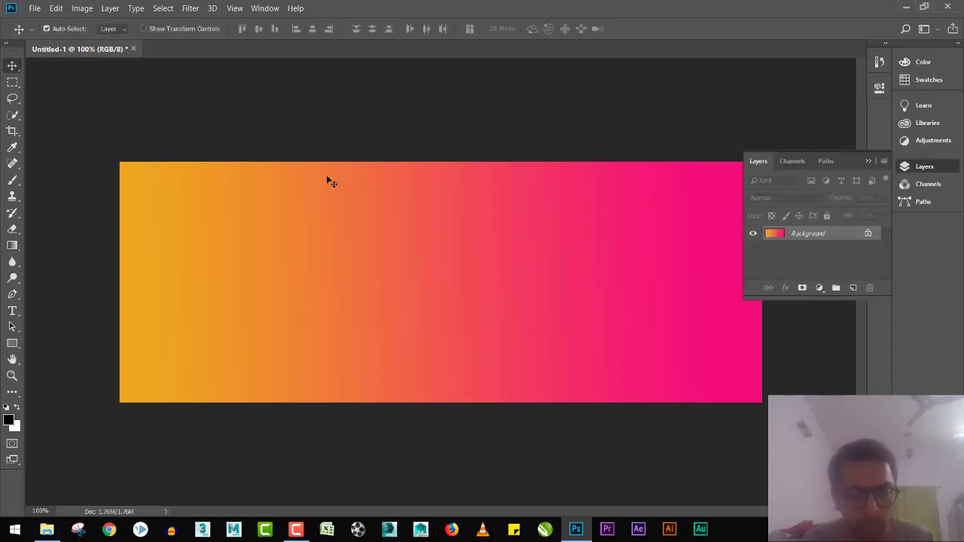
pyautogui.press('t')
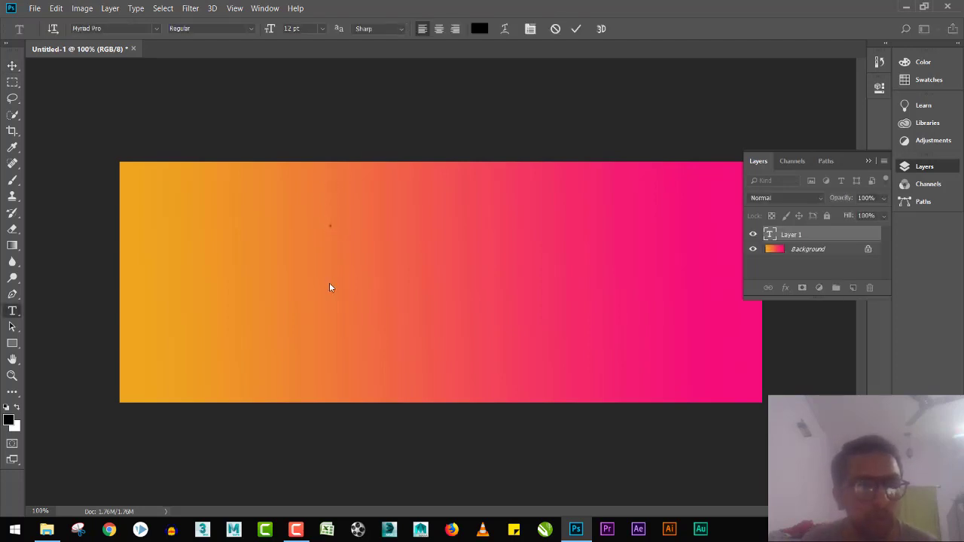
pyautogui.write('food')
# Set the FOOD text font to Lemon/Milk and commit it
pyautogui.hotkey('ctrl', 'a')
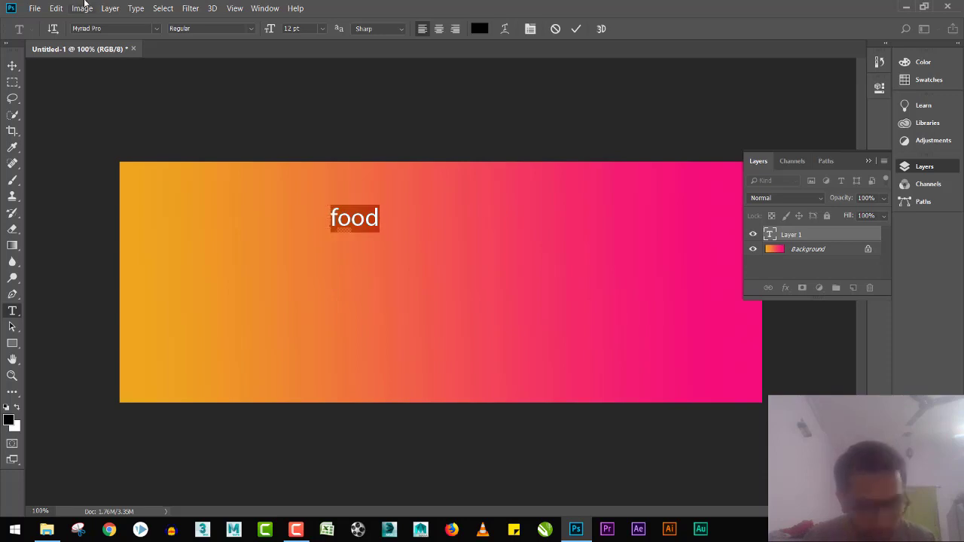
pyautogui.moveTo(91, 29); pyautogui.dragTo(102, 29)
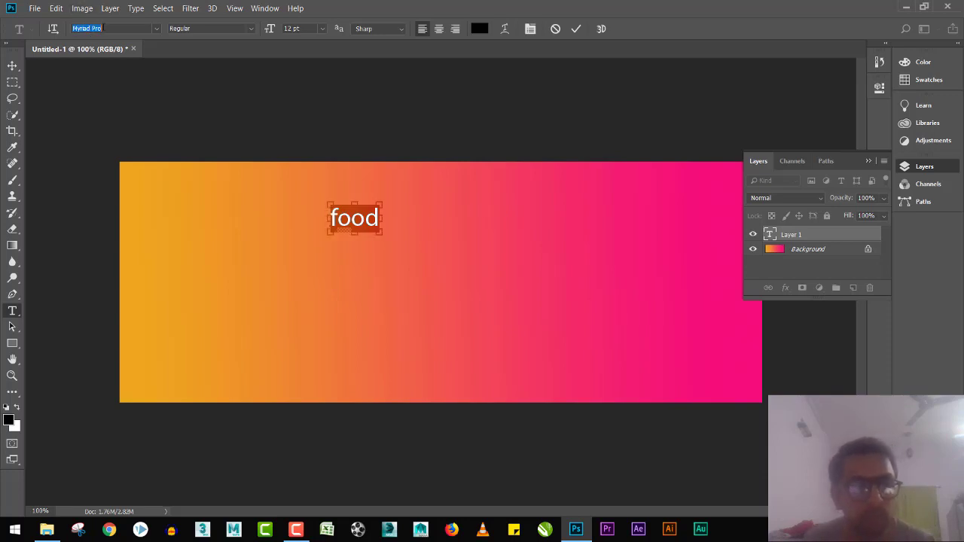
pyautogui.click(156, 29)
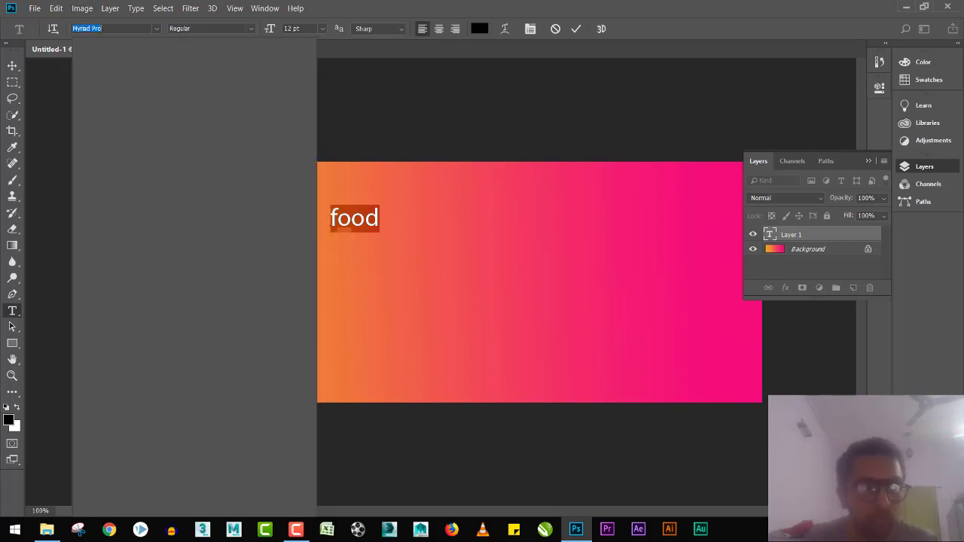
pyautogui.write('lemon')
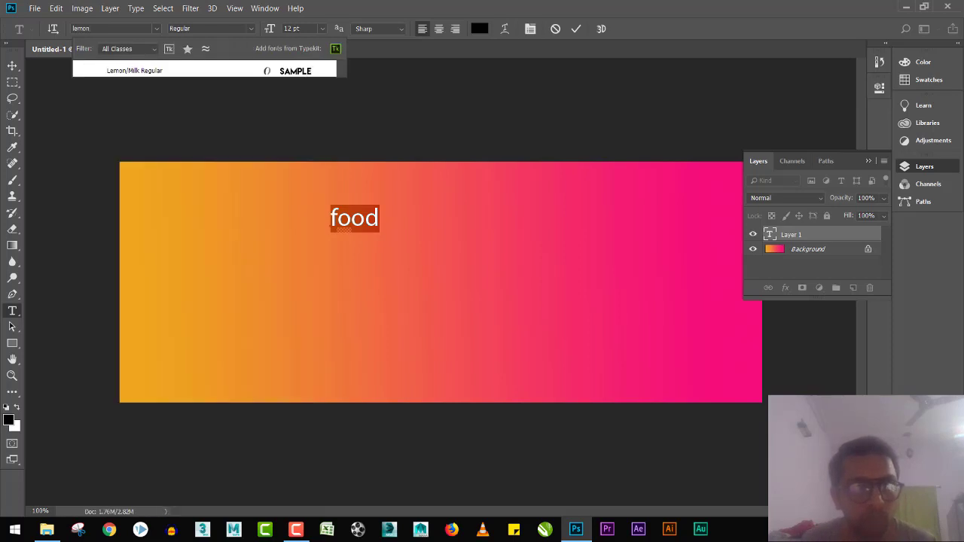
pyautogui.press('Return')
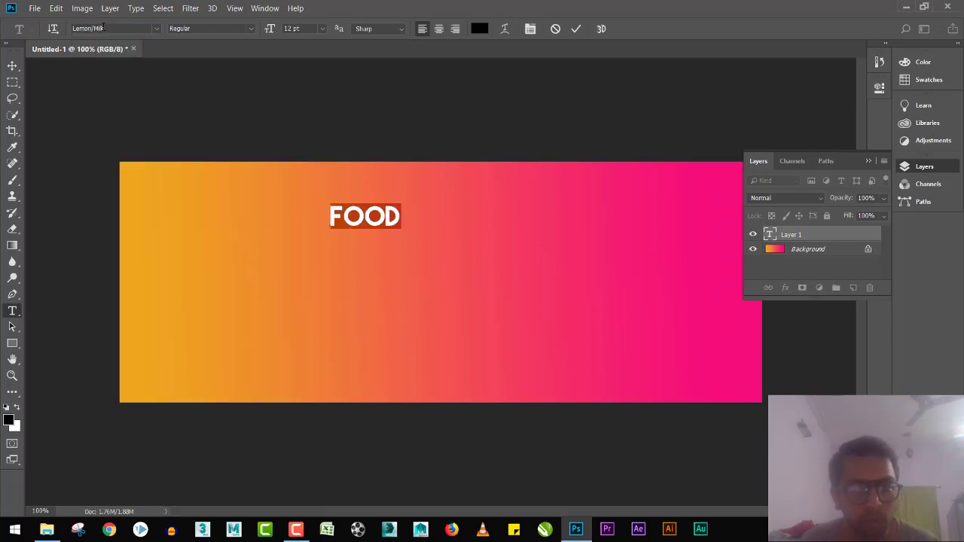
pyautogui.click(12, 65)
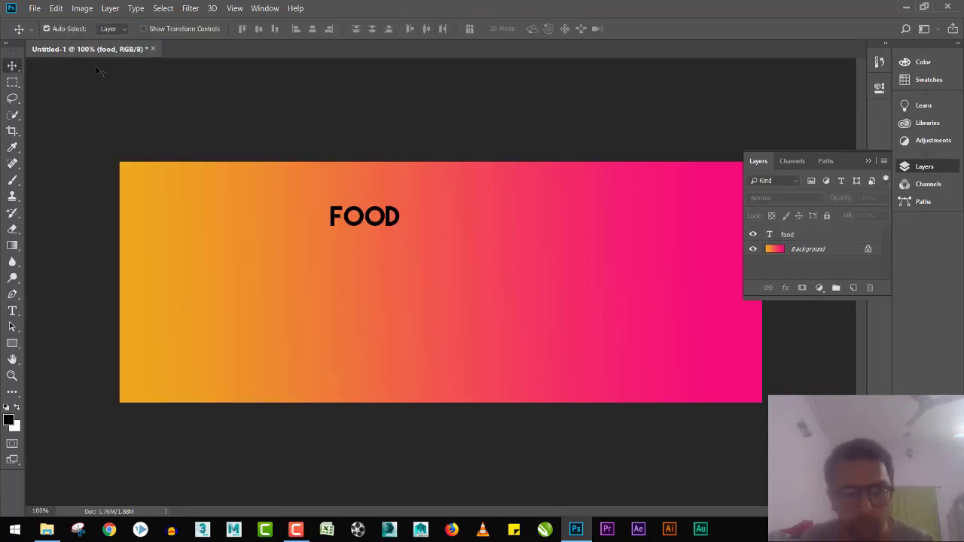
# Scale FOOD up about 429%, move it down, and centre it horizontally with the Background
pyautogui.click(375, 216)
pyautogui.hotkey('ctrl', 't')
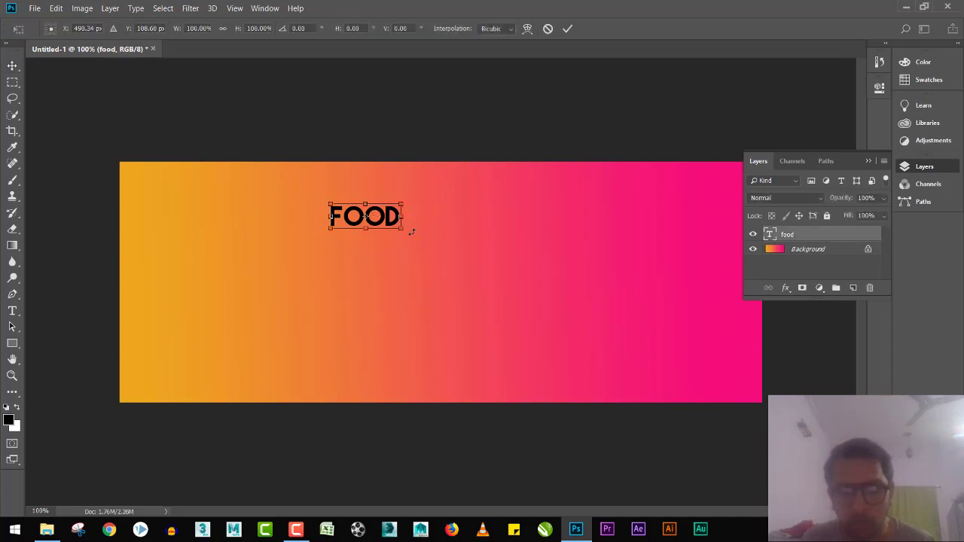
pyautogui.moveTo(402, 226); pyautogui.dragTo(632, 311)
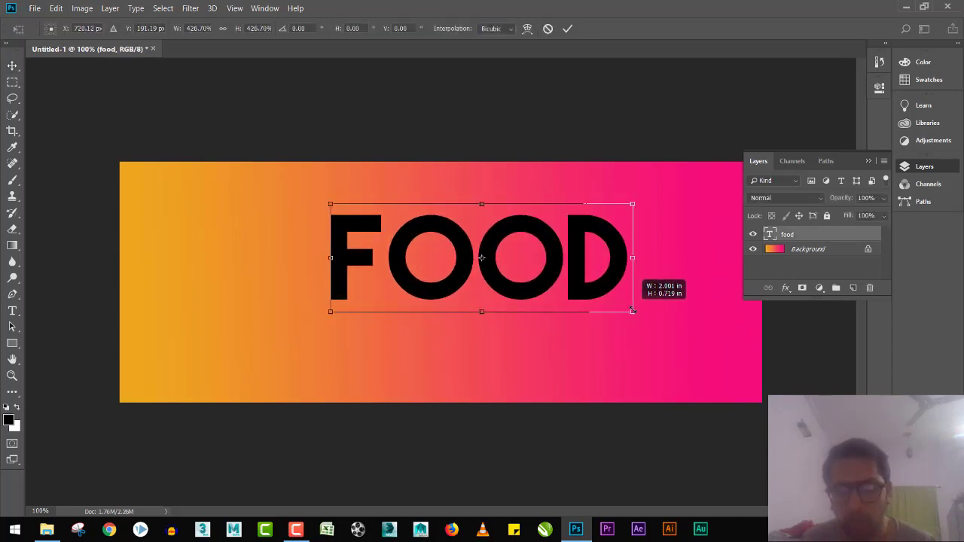
pyautogui.moveTo(563, 267); pyautogui.dragTo(548, 299)
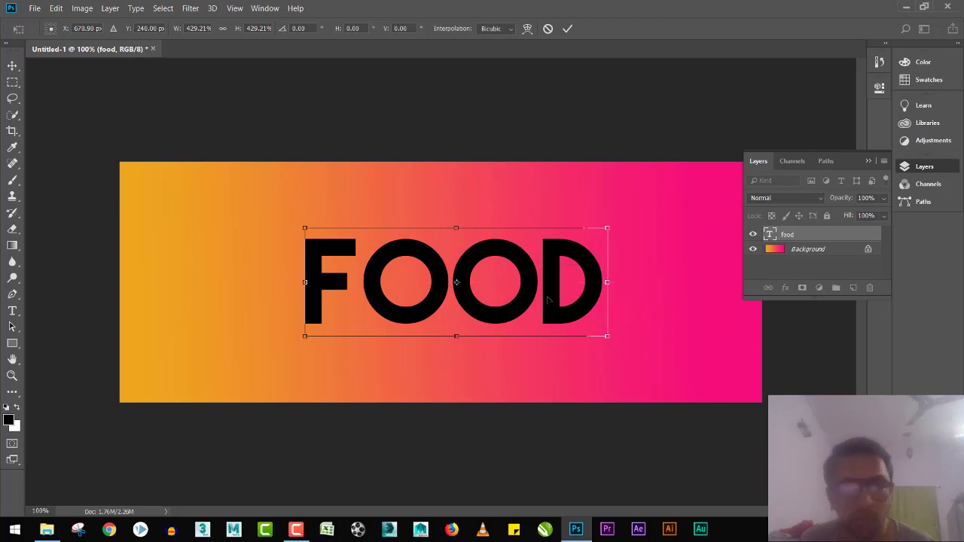
pyautogui.press('Return')
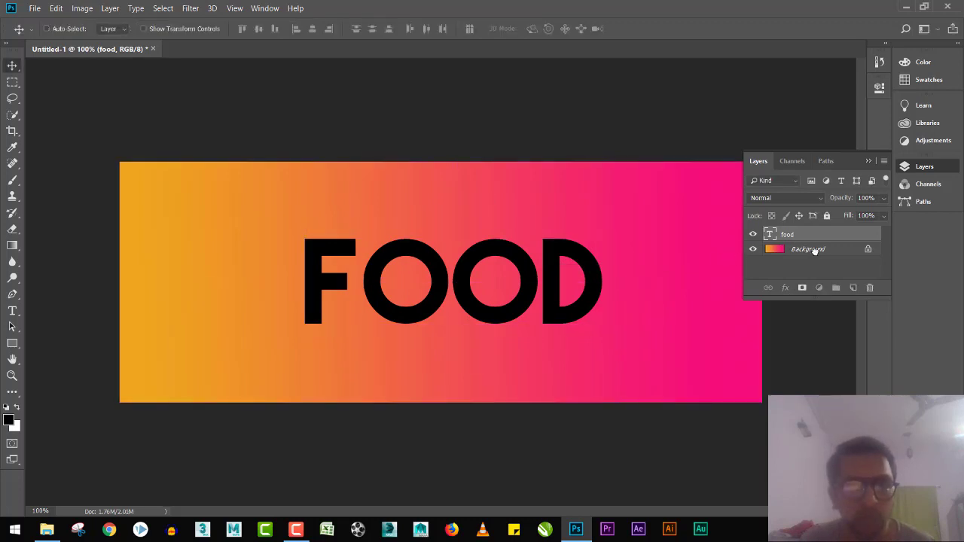
pyautogui.click(814, 250)
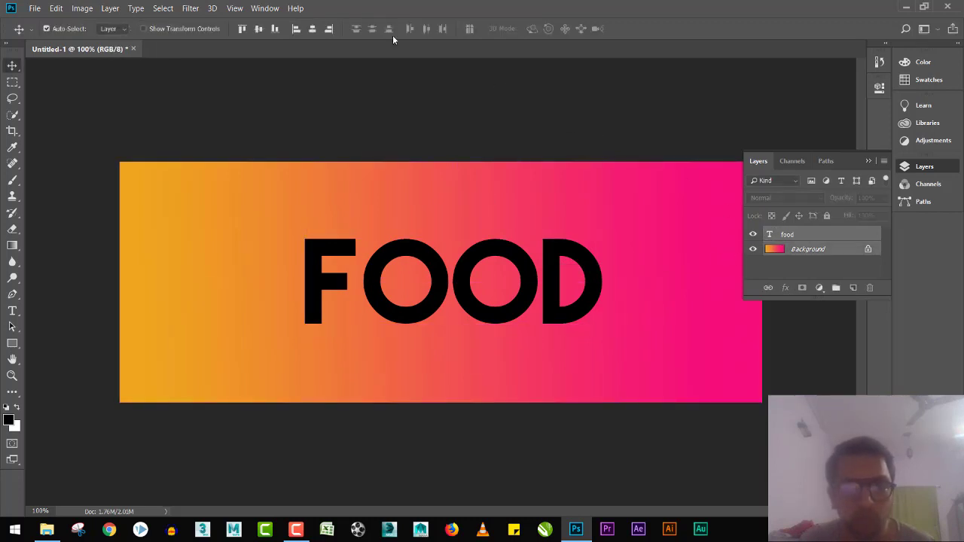
pyautogui.click(311, 29)
pyautogui.click(395, 110)
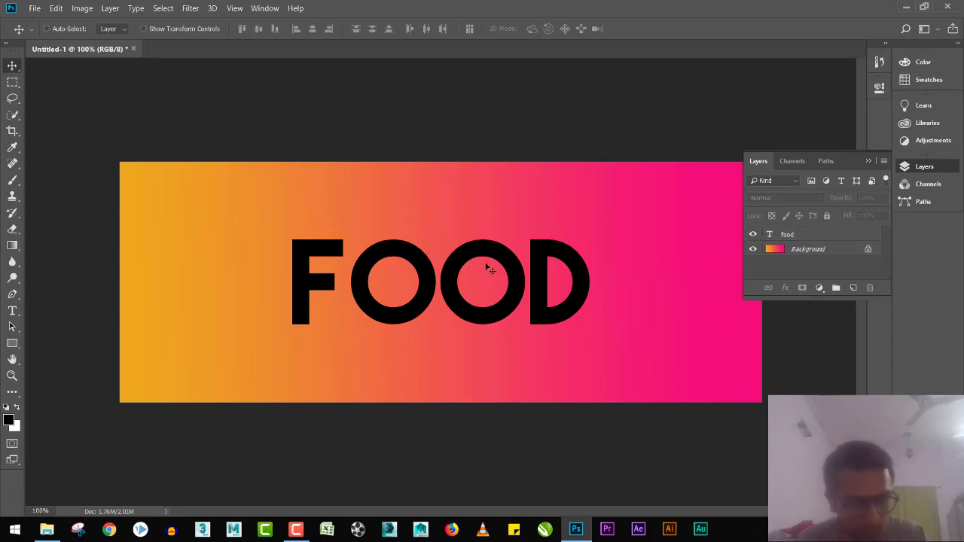
# Enlarge FOOD slightly more and select its letters with the Type tool
pyautogui.click(570, 252)
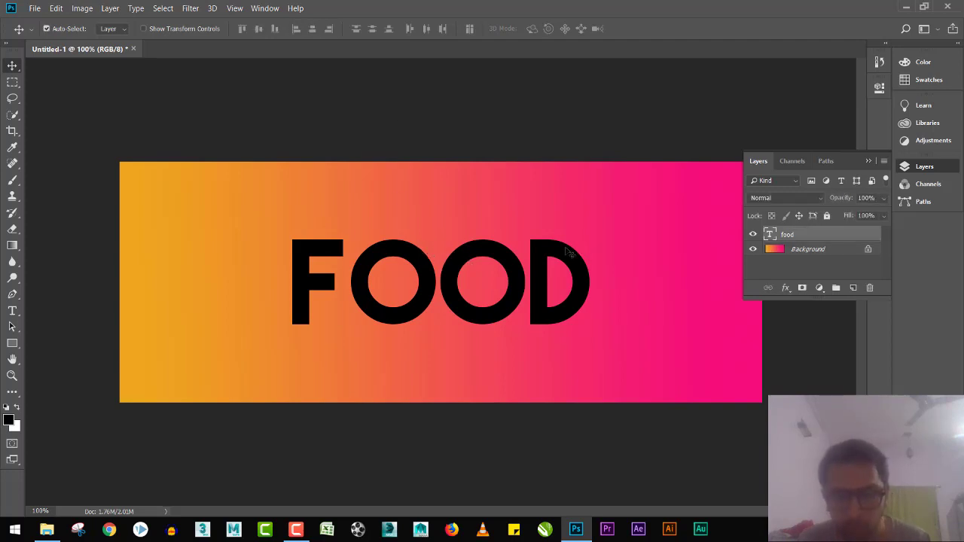
pyautogui.hotkey('ctrl', 't')
pyautogui.moveTo(594, 228); pyautogui.dragTo(621, 214)
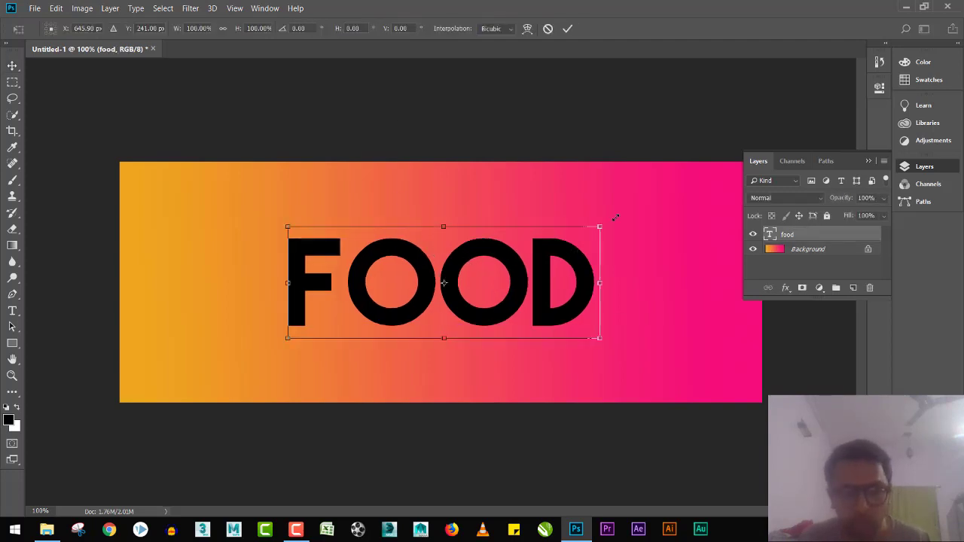
pyautogui.press('Return')
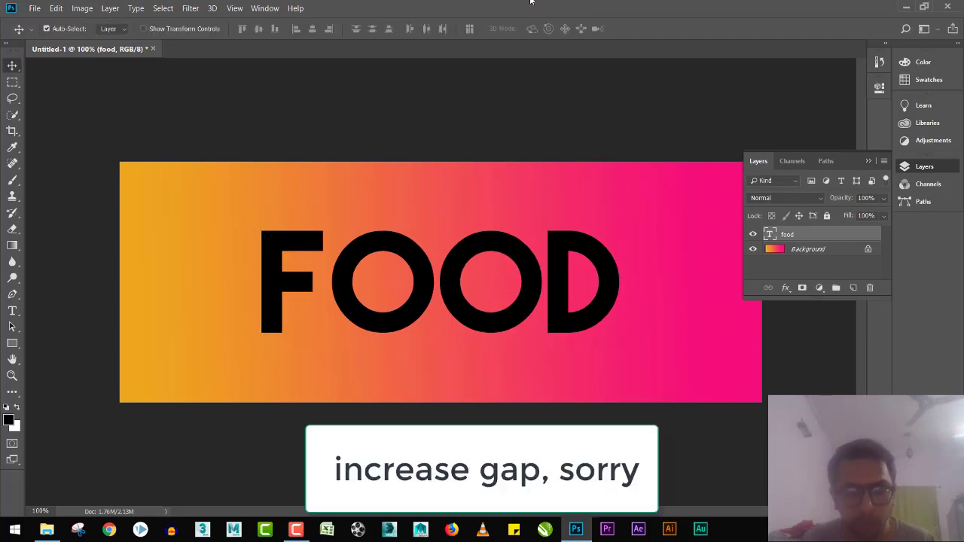
pyautogui.press('t')
pyautogui.doubleClick(428, 294)
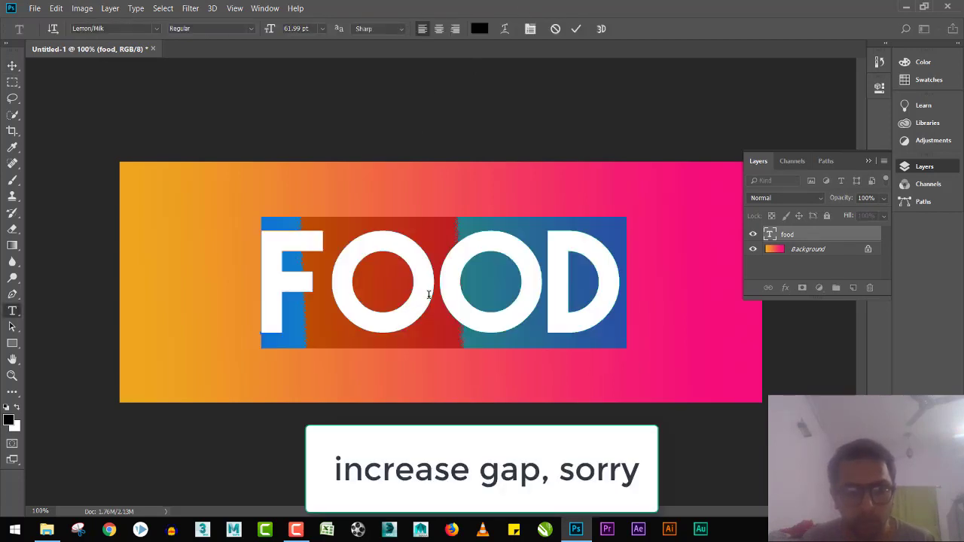
# Widen FOOD's letter tracking three steps and re-centre it horizontally on the banner
pyautogui.hotkey('alt', 'Right')
pyautogui.hotkey('alt', 'Right')
pyautogui.hotkey('alt', 'Right')
pyautogui.hotkey('alt', 'Right')
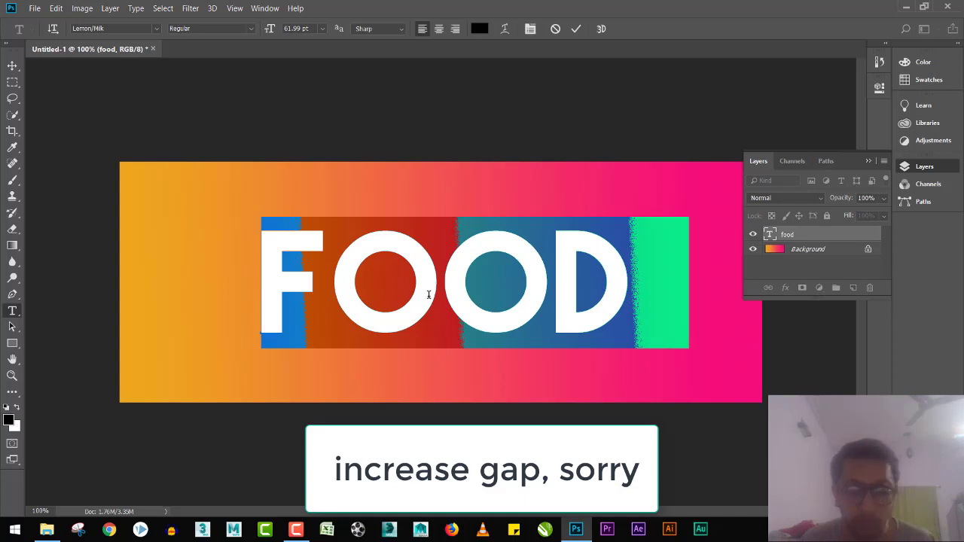
pyautogui.hotkey('alt', 'Right')
pyautogui.hotkey('alt', 'Right')
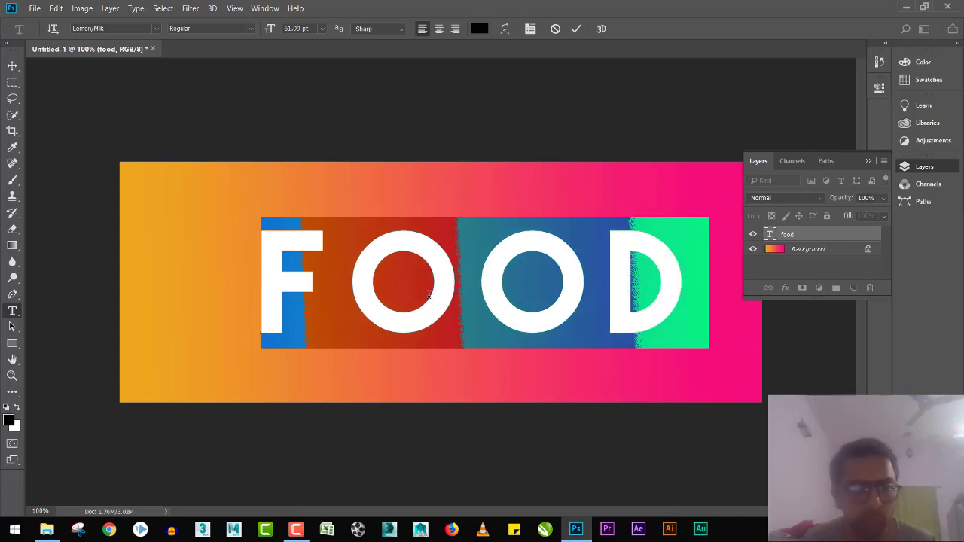
pyautogui.hotkey('alt', 'Right')
pyautogui.hotkey('alt', 'Right')
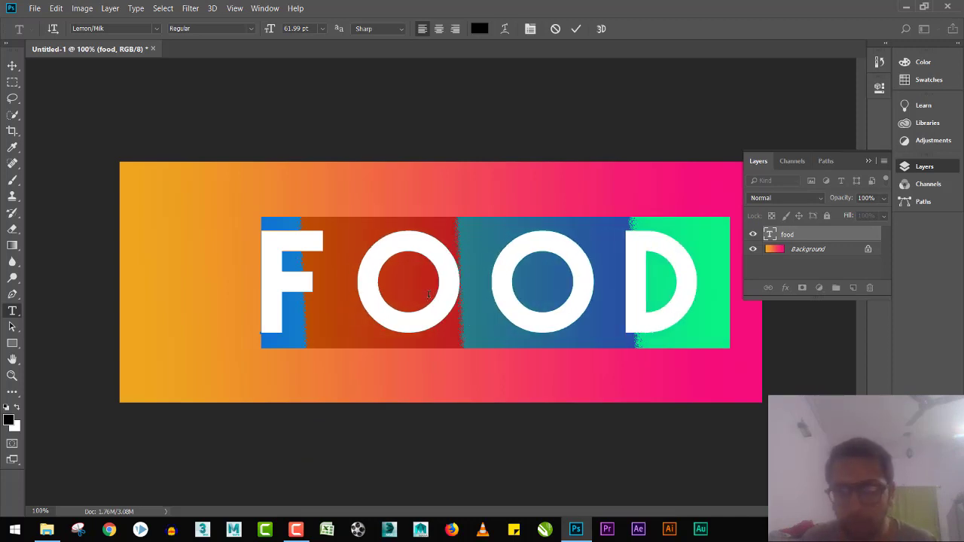
pyautogui.click(13, 66)
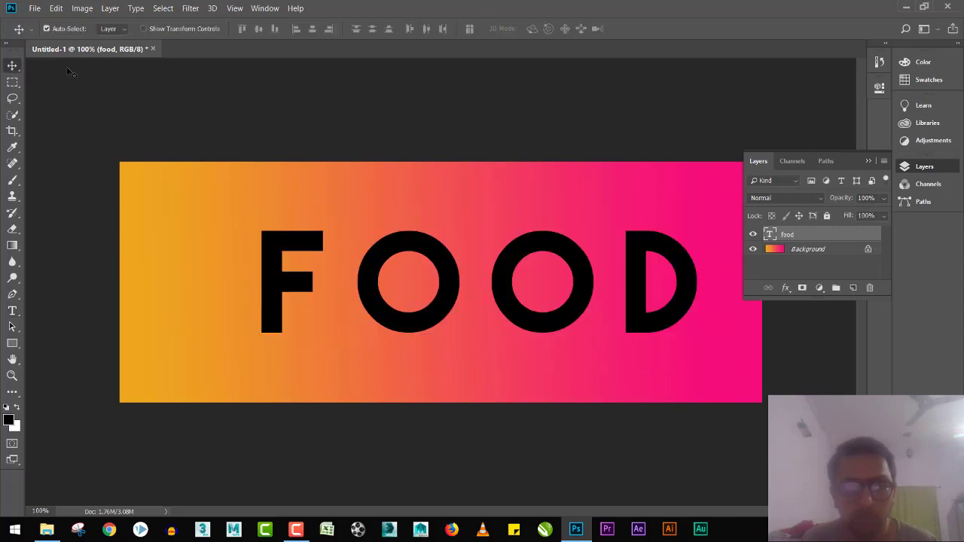
pyautogui.click(789, 235)
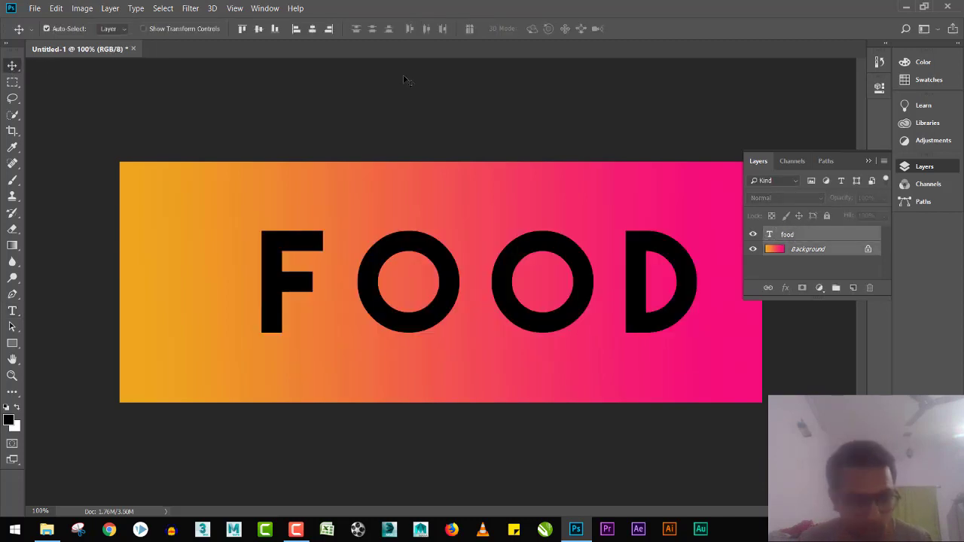
pyautogui.click(312, 29)
# Reselect the FOOD text layer and begin editing its text
pyautogui.click(462, 187)
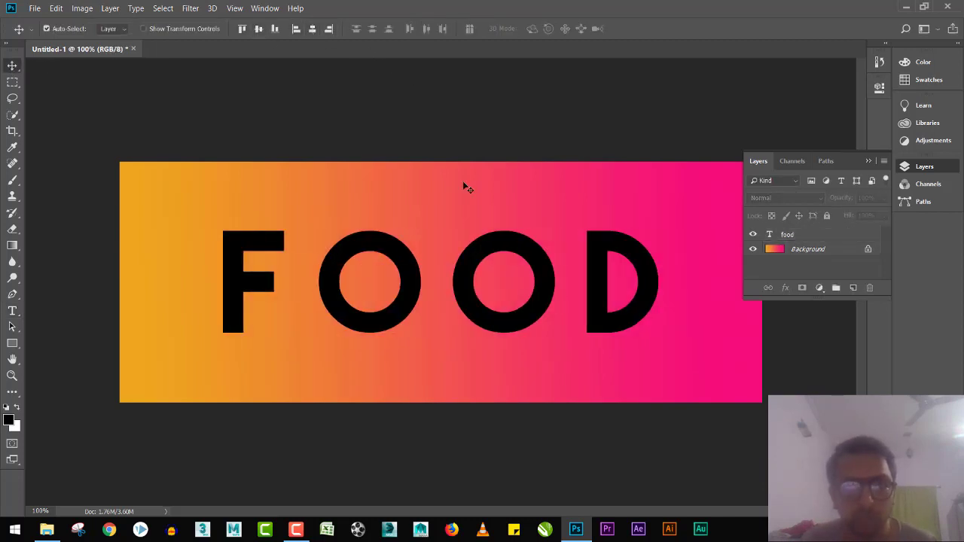
pyautogui.click(459, 243)
pyautogui.press('t')
pyautogui.click(466, 266)
# Colour the FOOD letters orange #ef930a, sampled from the banner, and commit the edit
pyautogui.hotkey('ctrl', 'a')
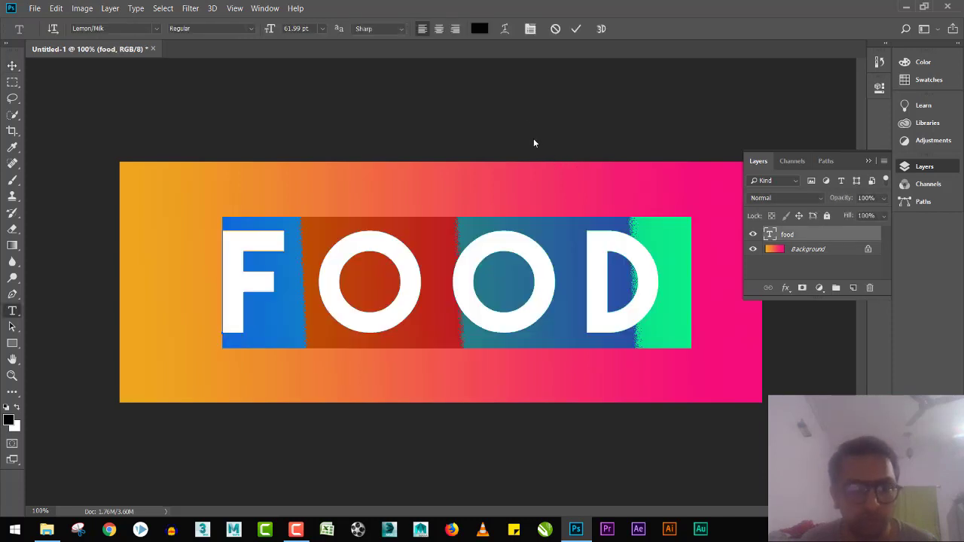
pyautogui.click(479, 30)
pyautogui.click(184, 207)
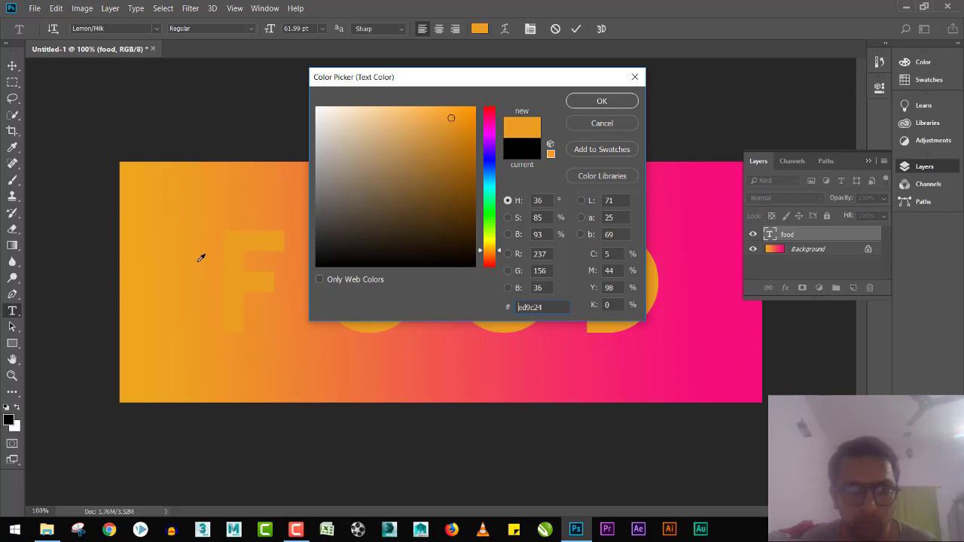
pyautogui.moveTo(461, 124); pyautogui.dragTo(469, 117)
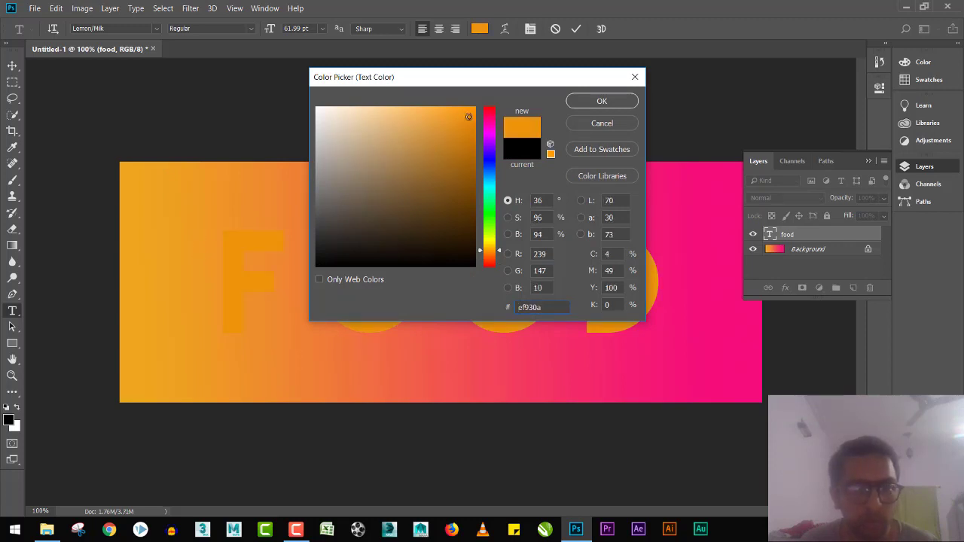
pyautogui.click(580, 101)
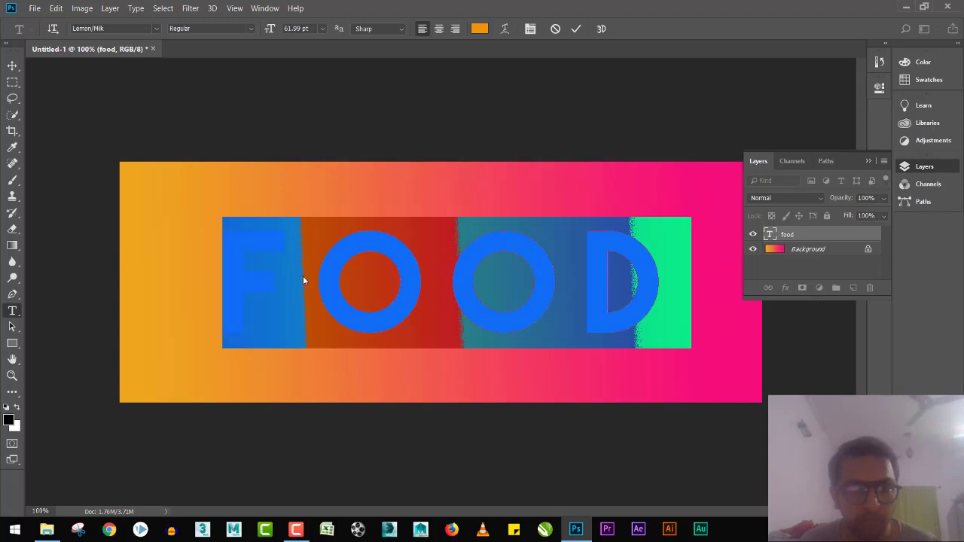
pyautogui.click(12, 65)
pyautogui.click(54, 67)
pyautogui.click(226, 298)
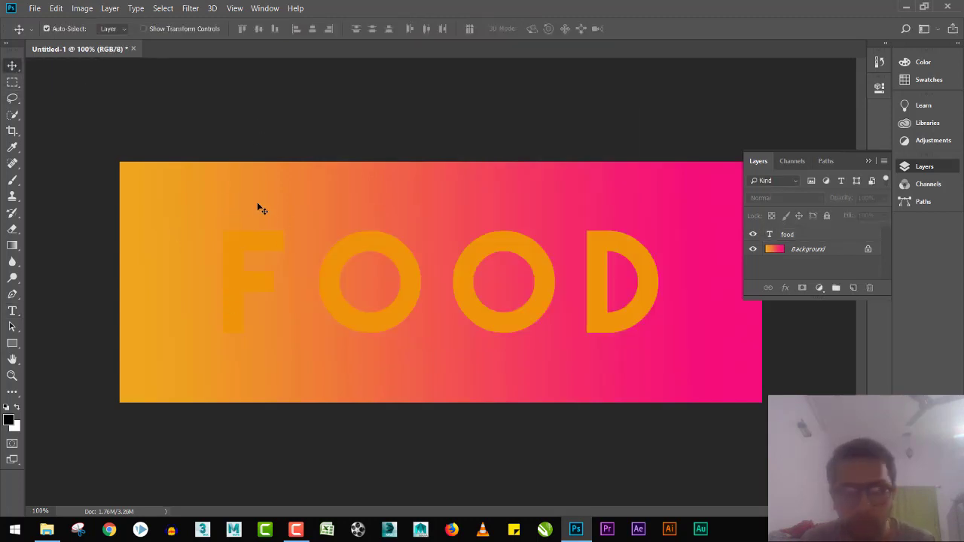
# Select the Background layer and redraw its gradient with several trial horizontal drags
pyautogui.press('g')
pyautogui.click(807, 248)
pyautogui.moveTo(152, 294); pyautogui.dragTo(567, 332)
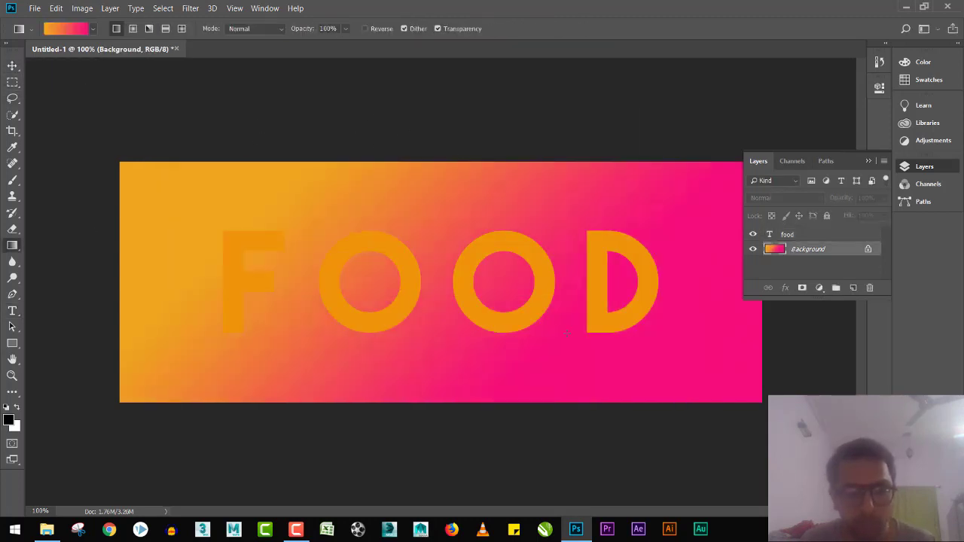
pyautogui.moveTo(121, 286); pyautogui.dragTo(760, 286)
pyautogui.moveTo(211, 286); pyautogui.dragTo(436, 286)
pyautogui.moveTo(271, 256); pyautogui.dragTo(474, 256)
pyautogui.moveTo(392, 261); pyautogui.dragTo(549, 261)
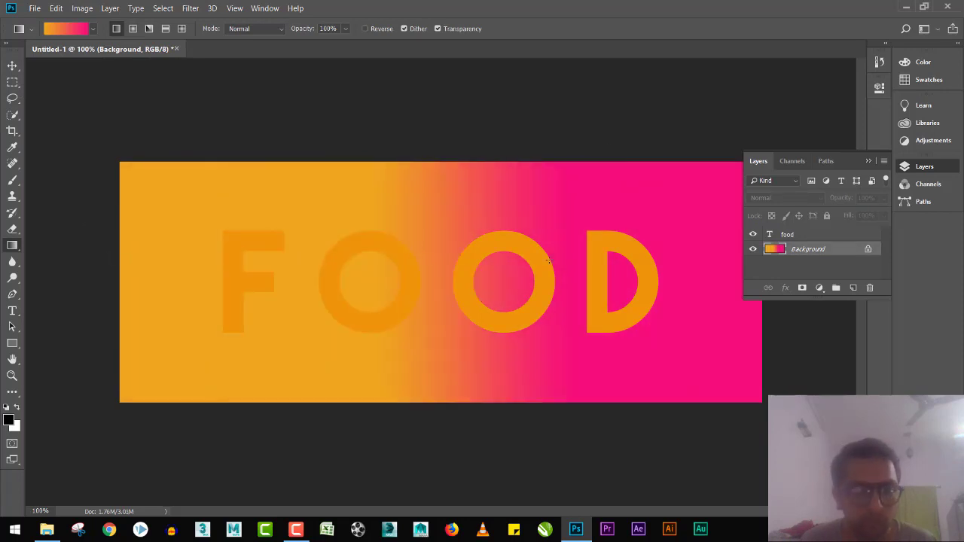
# Adjust a gradient colour stop and redraw the background gradient left to right
pyautogui.click(66, 29)
pyautogui.doubleClick(351, 281)
pyautogui.click(602, 101)
pyautogui.click(587, 79)
pyautogui.moveTo(164, 252); pyautogui.dragTo(670, 252)
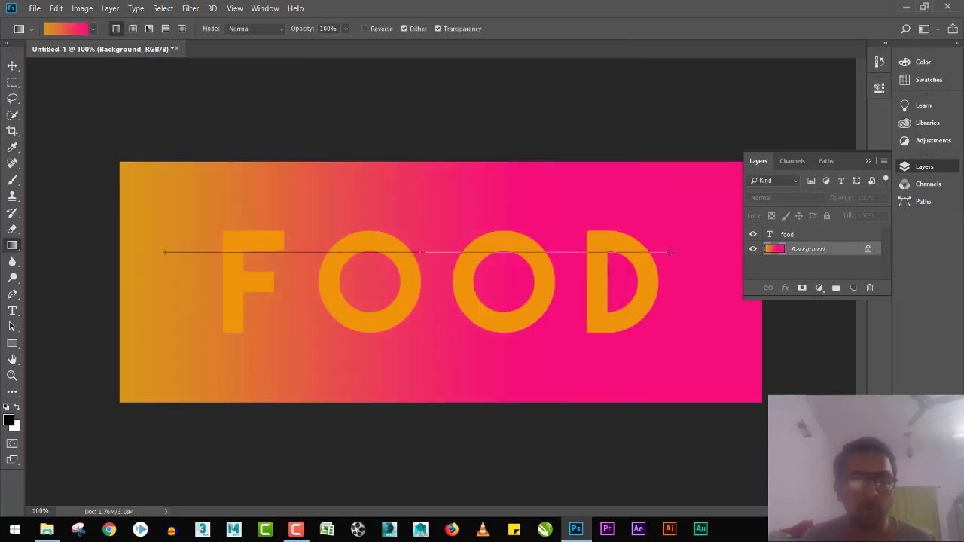
pyautogui.moveTo(377, 263); pyautogui.dragTo(462, 264)
pyautogui.moveTo(133, 263); pyautogui.dragTo(645, 263)
pyautogui.moveTo(173, 196); pyautogui.dragTo(639, 361)
pyautogui.moveTo(230, 292); pyautogui.dragTo(499, 291)
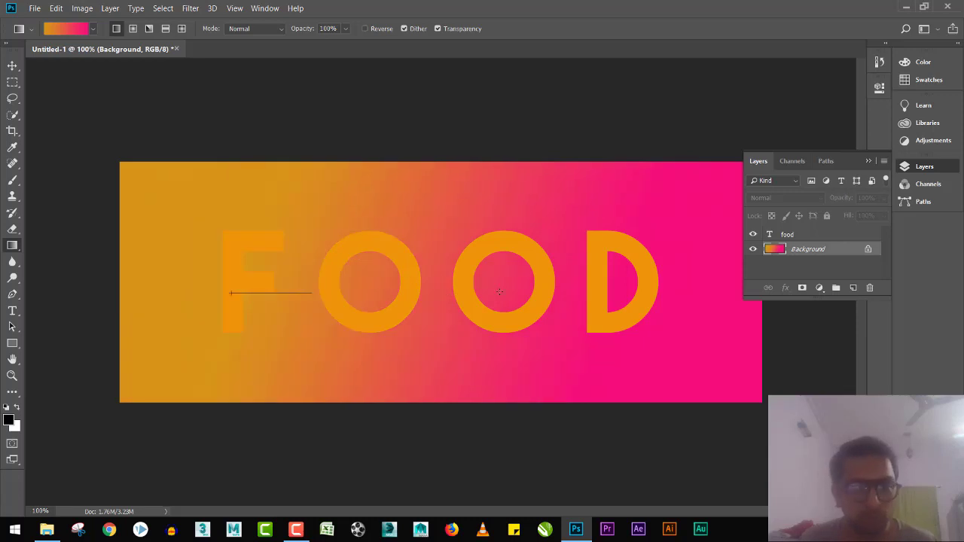
# Change a stop colour and redraw the gradient so orange fills the left third
pyautogui.click(66, 28)
pyautogui.click(351, 280)
pyautogui.click(409, 336)
pyautogui.click(617, 101)
pyautogui.click(588, 80)
pyautogui.moveTo(196, 296); pyautogui.dragTo(554, 295)
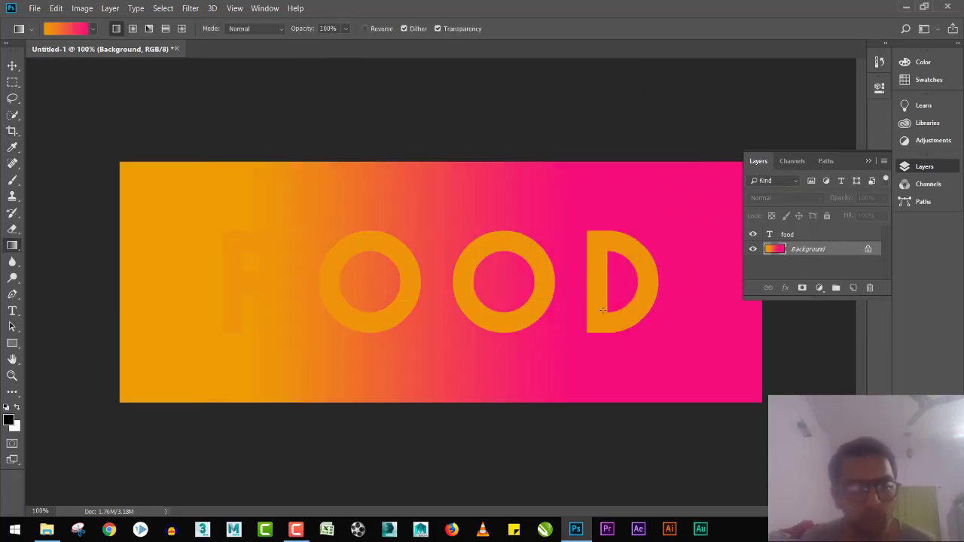
pyautogui.moveTo(335, 300); pyautogui.dragTo(479, 301)
pyautogui.click(12, 66)
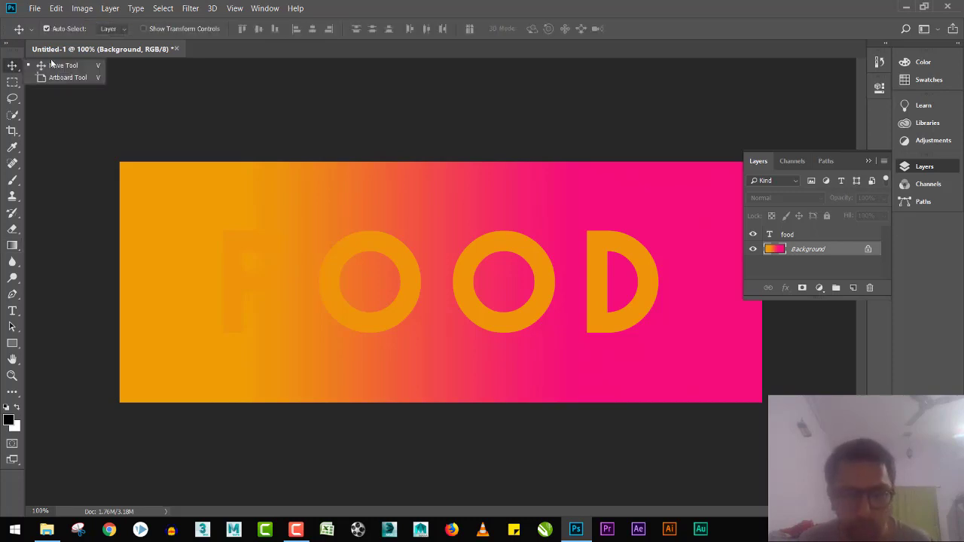
pyautogui.click(38, 63)
# Make the FOOD text a darker orange and nudge it slightly
pyautogui.click(787, 235)
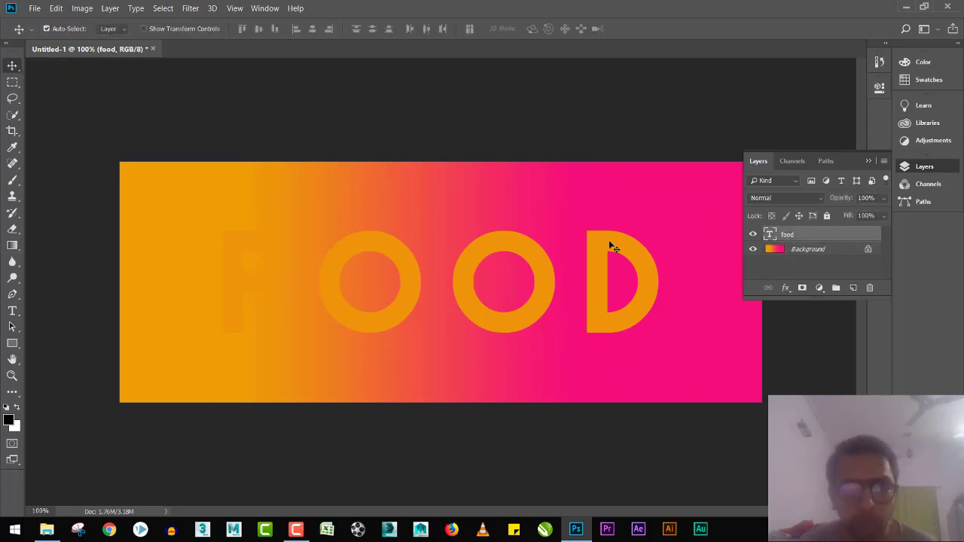
pyautogui.doubleClick(505, 276)
pyautogui.hotkey('ctrl', 'a')
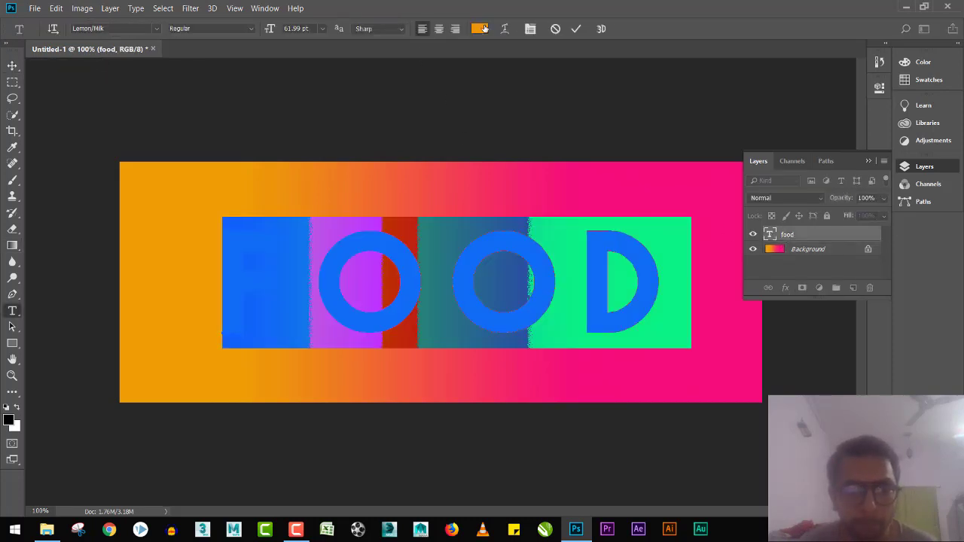
pyautogui.click(485, 28)
pyautogui.moveTo(460, 121)
pyautogui.mouseDown()
pyautogui.moveTo(468, 145)
pyautogui.moveTo(461, 128)
pyautogui.mouseUp()
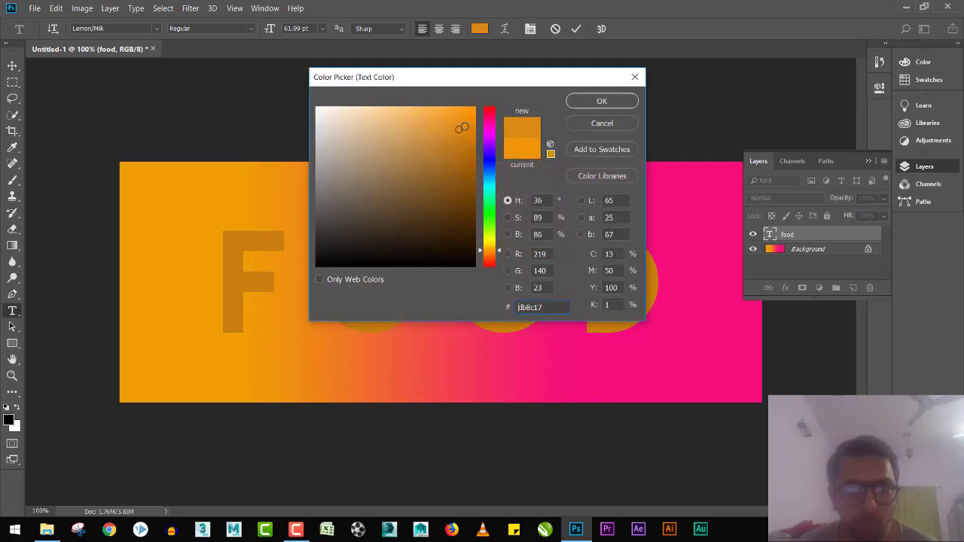
pyautogui.click(601, 101)
pyautogui.click(12, 67)
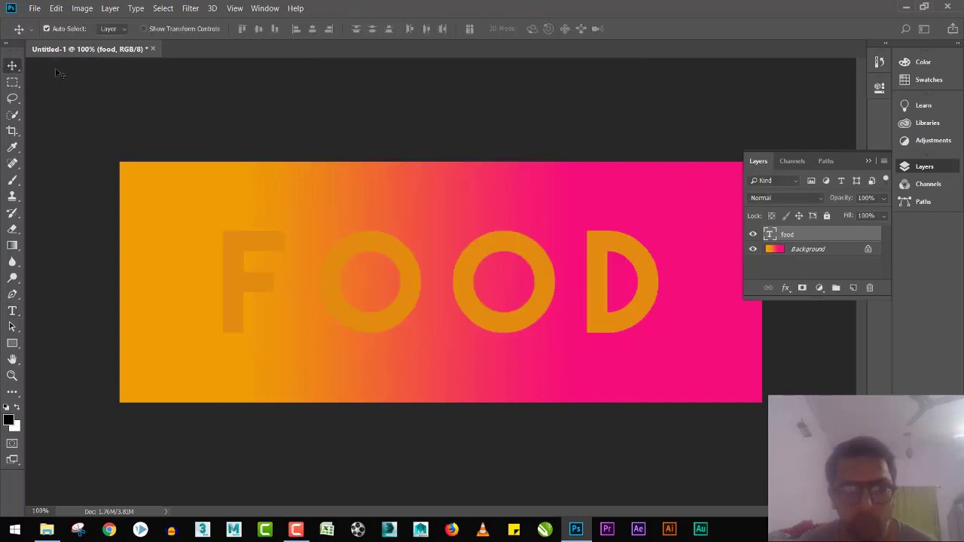
pyautogui.moveTo(374, 243)
pyautogui.mouseDown()
pyautogui.moveTo(385, 228)
pyautogui.moveTo(386, 249)
pyautogui.mouseUp()
# Change the FOOD text colour to white (ffffff) and commit it
pyautogui.press('t')
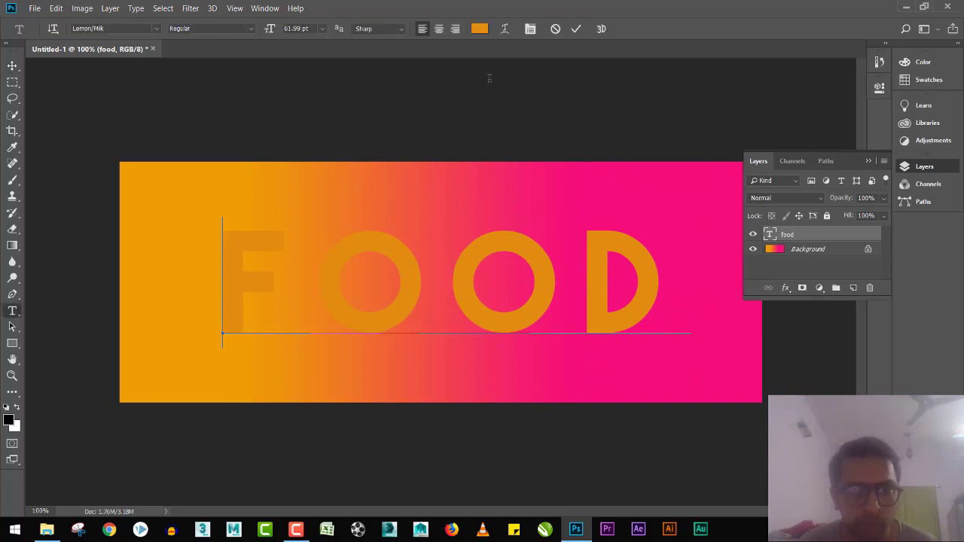
pyautogui.hotkey('ctrl', 'a')
pyautogui.click(478, 28)
pyautogui.write('ffffff')
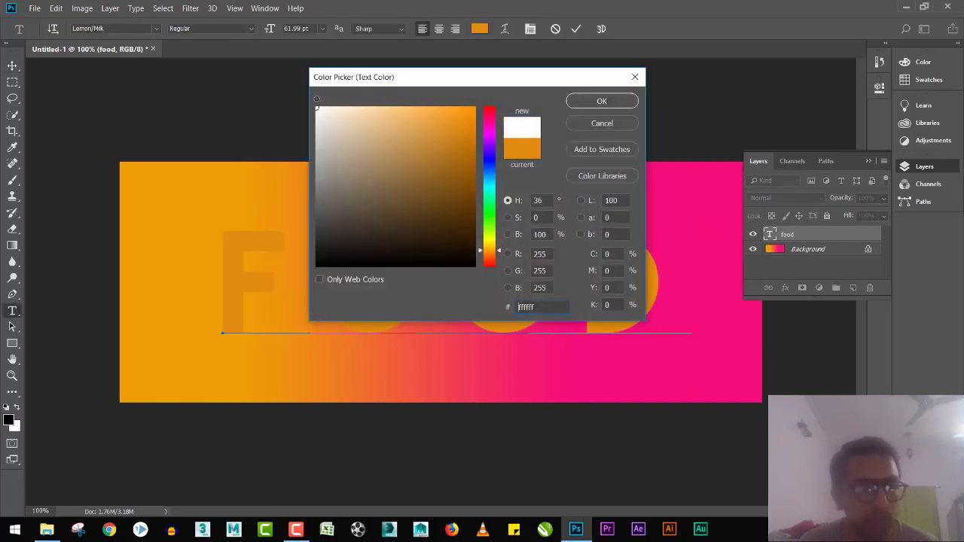
pyautogui.click(609, 104)
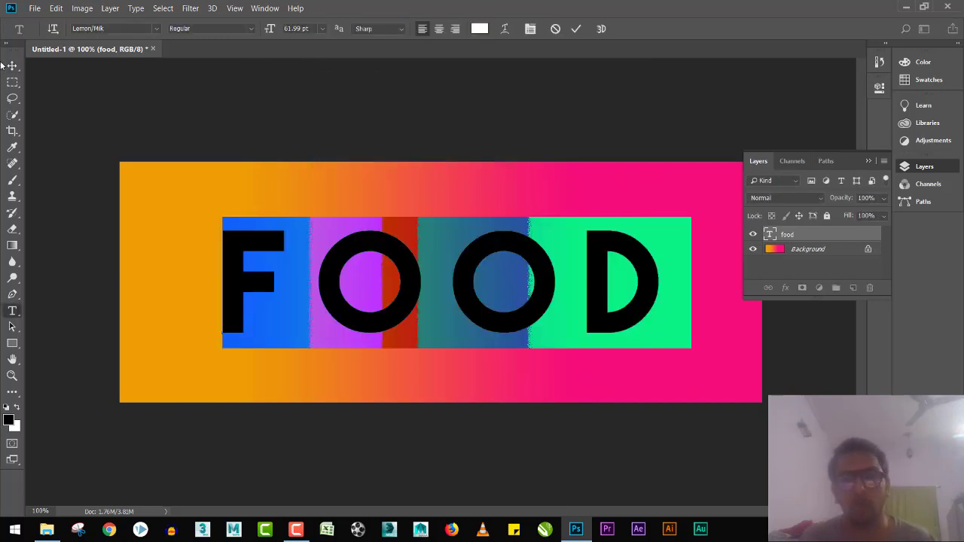
pyautogui.click(15, 65)
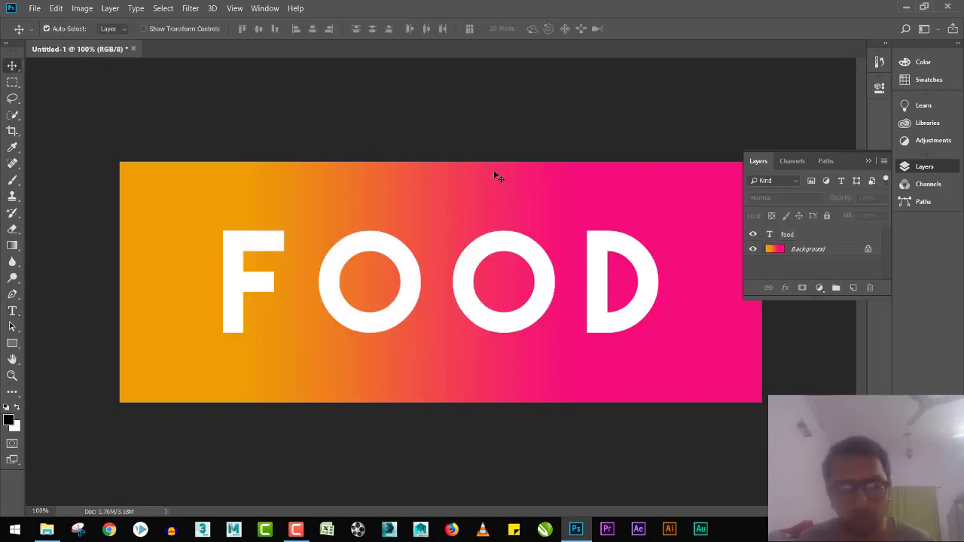
# Undo the accidental text nudge and close the floating Layers panel
pyautogui.moveTo(529, 262)
pyautogui.mouseDown()
pyautogui.moveTo(533, 251)
pyautogui.moveTo(583, 245)
pyautogui.mouseUp()
pyautogui.hotkey('ctrl', 'z')
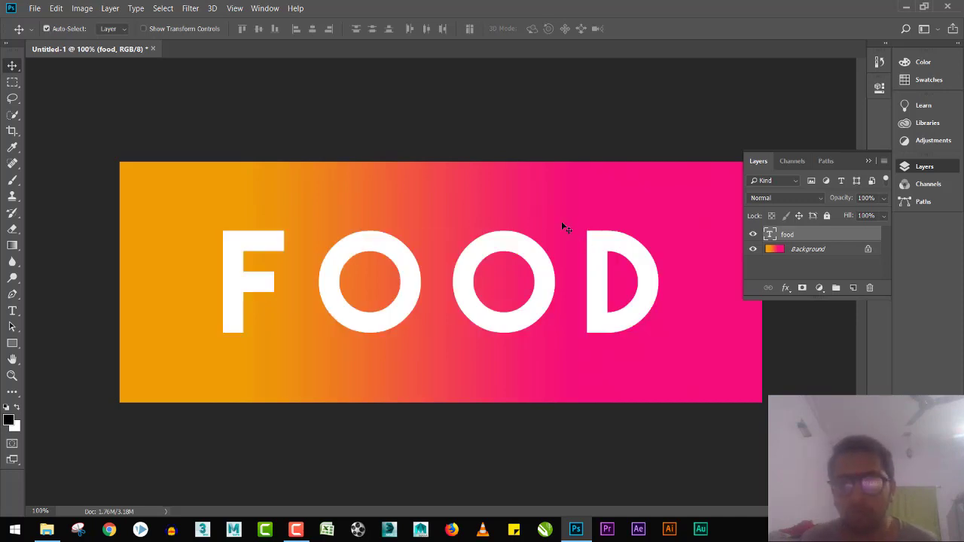
pyautogui.click(867, 160)
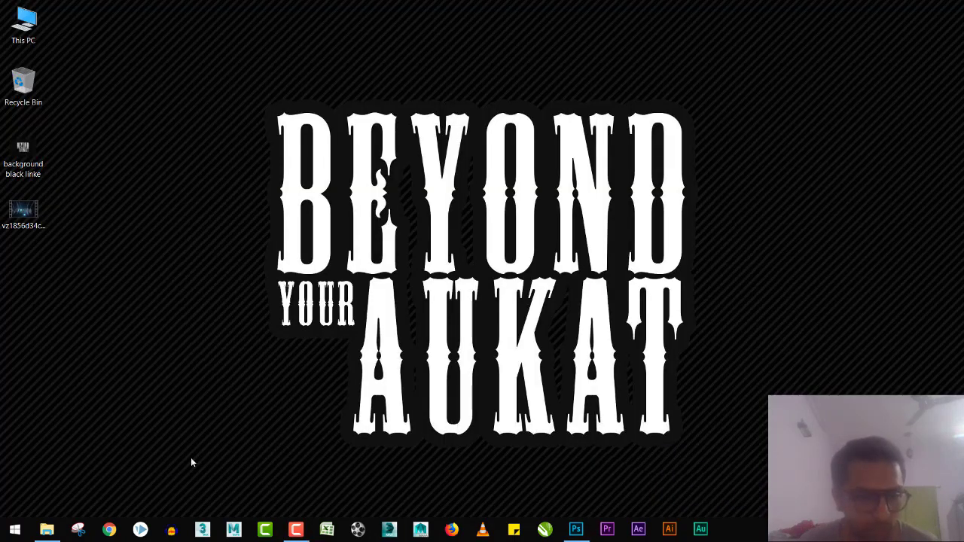
# From the wetransfer-636157 food images folder, drag the fries image into the banner
pyautogui.click(575, 529)
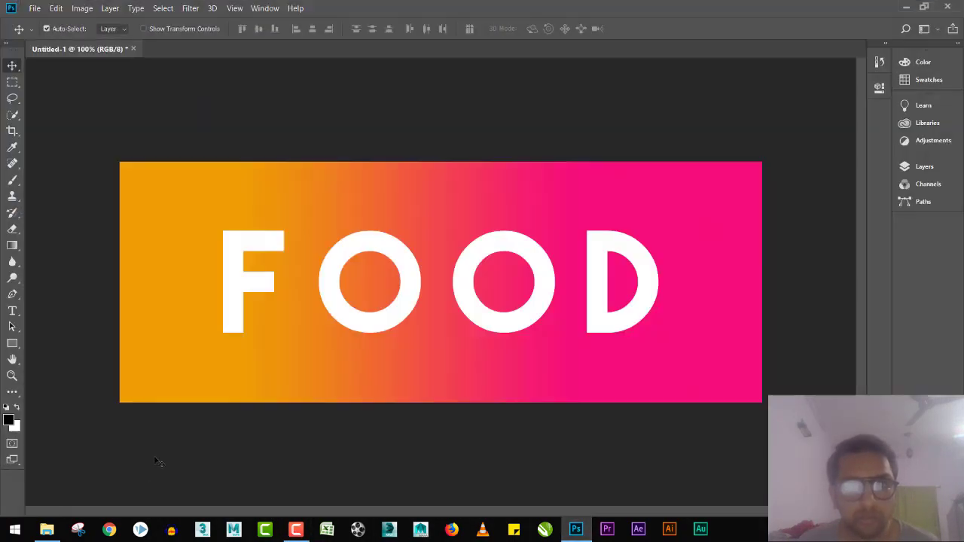
pyautogui.click(47, 529)
pyautogui.click(413, 143)
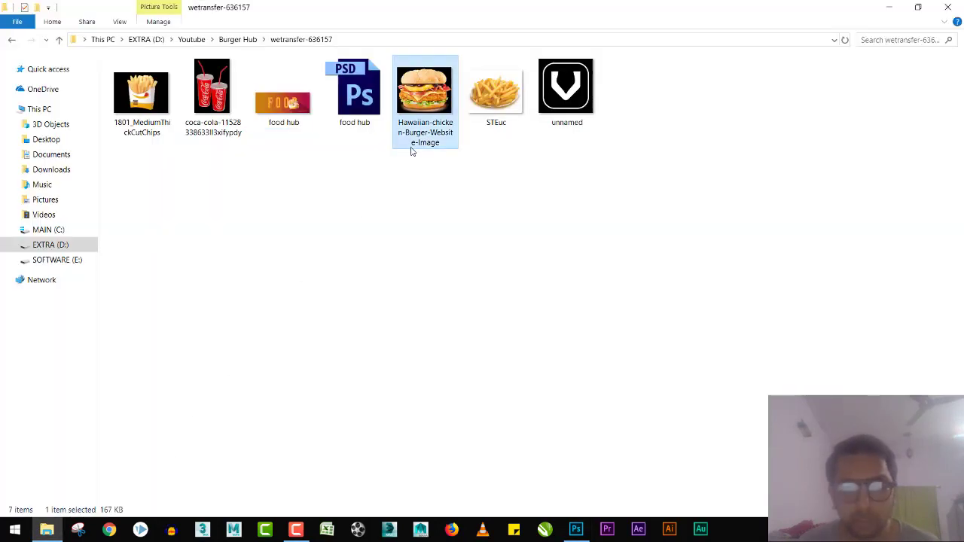
pyautogui.moveTo(151, 90)
pyautogui.mouseDown()
pyautogui.moveTo(576, 256)
pyautogui.moveTo(573, 250)
pyautogui.mouseUp()
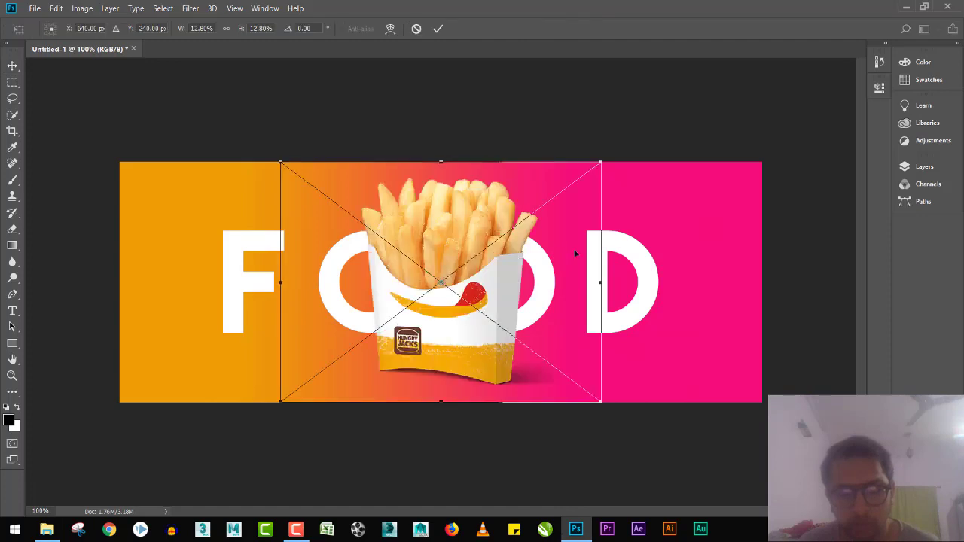
# Shrink the placed fries image to about 6% and position it over the D of FOOD
pyautogui.moveTo(581, 161); pyautogui.dragTo(517, 204)
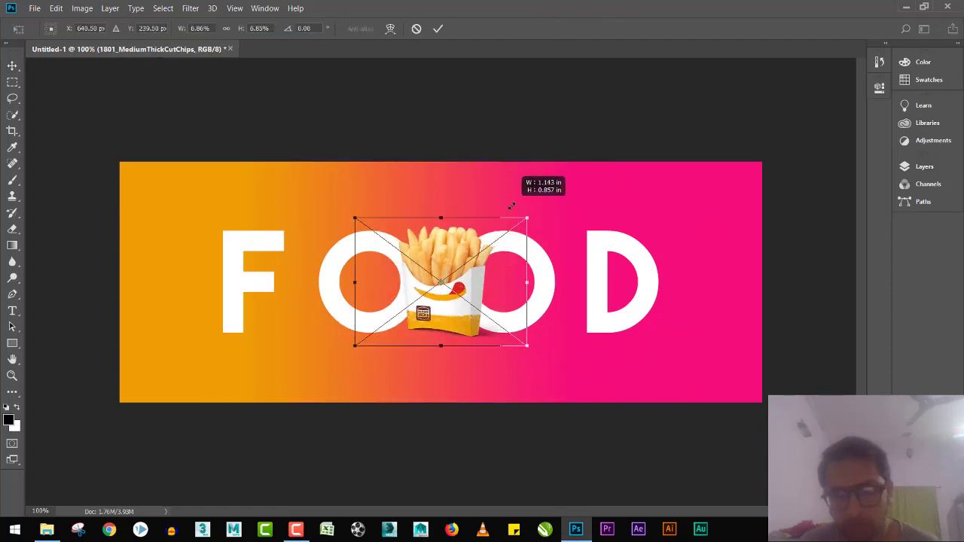
pyautogui.moveTo(469, 264); pyautogui.dragTo(645, 293)
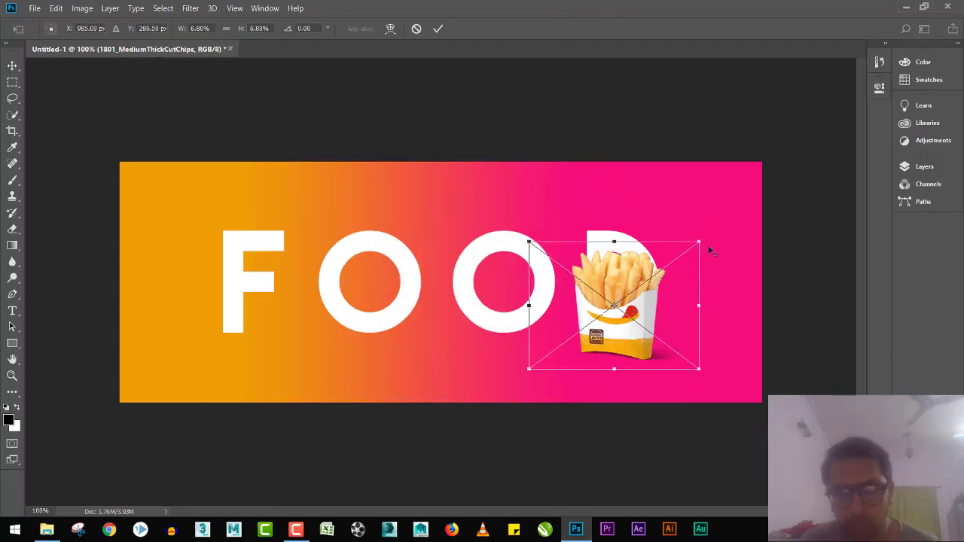
pyautogui.moveTo(698, 242); pyautogui.dragTo(680, 255)
pyautogui.moveTo(634, 318); pyautogui.dragTo(629, 294)
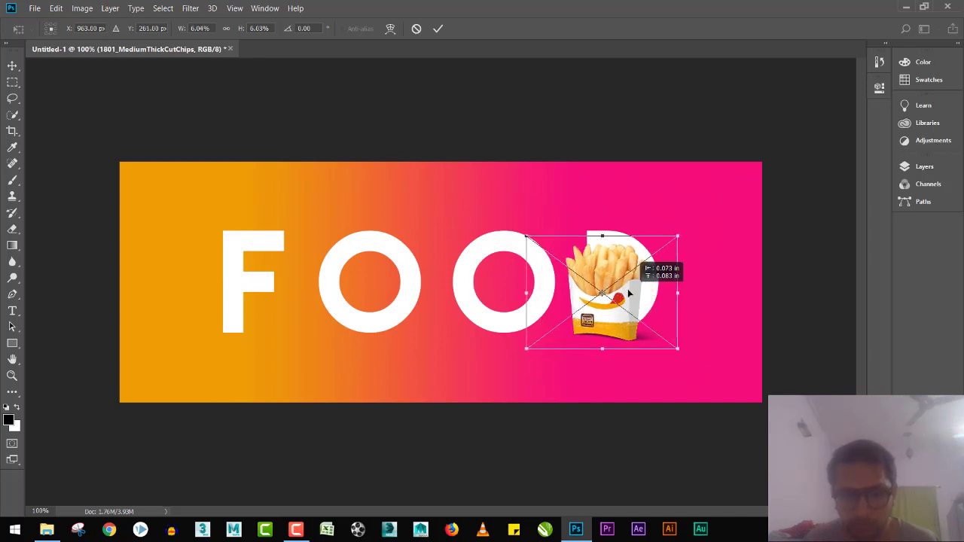
pyautogui.press('Down')
pyautogui.press('Down')
pyautogui.press('Down')
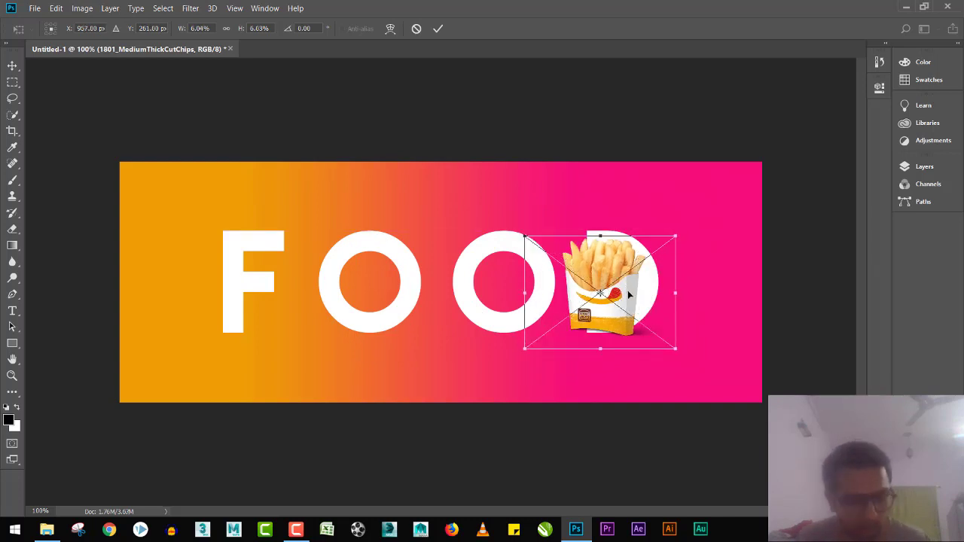
pyautogui.press('Down')
pyautogui.press('Down')
pyautogui.press('Down')
pyautogui.press('Down')
pyautogui.press('Down')
pyautogui.press('Down')
pyautogui.press('Return')
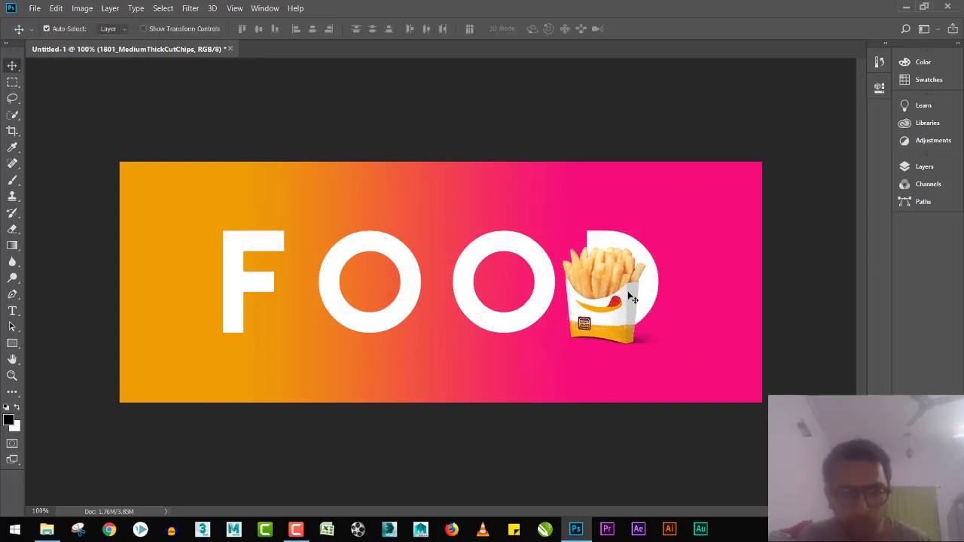
pyautogui.press('F7')
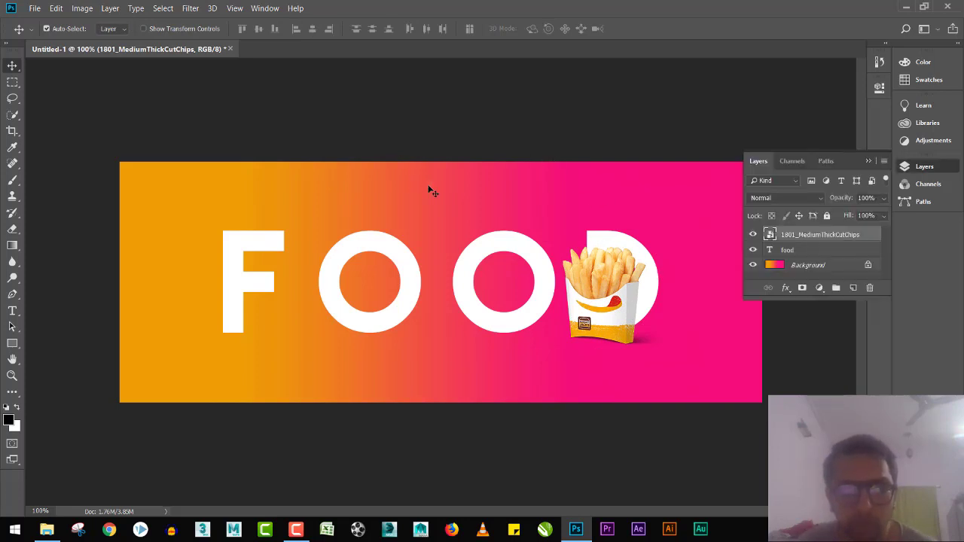
# Select all the FOOD text and recolour it orange-yellow ffb400
pyautogui.press('t')
pyautogui.click(442, 252)
pyautogui.hotkey('ctrl', 'a')
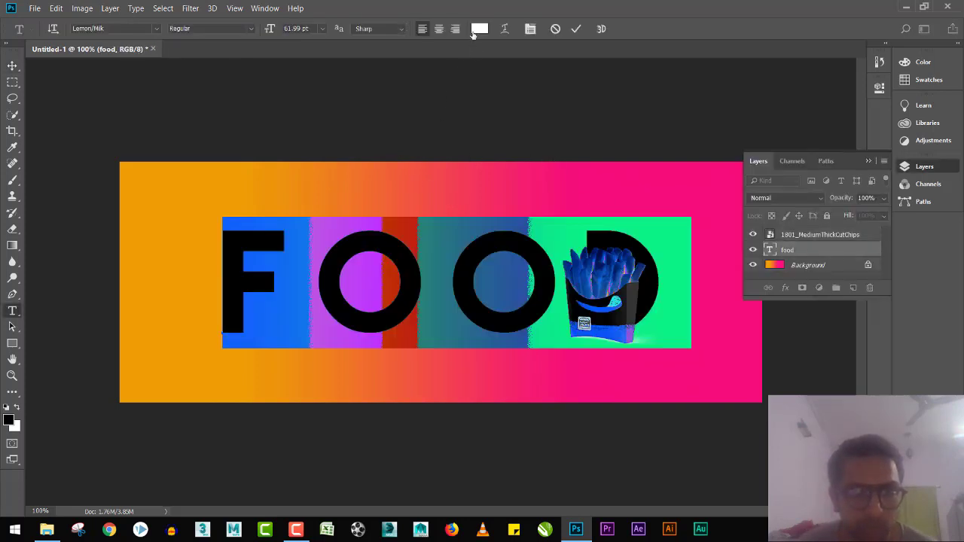
pyautogui.click(476, 31)
pyautogui.click(213, 175)
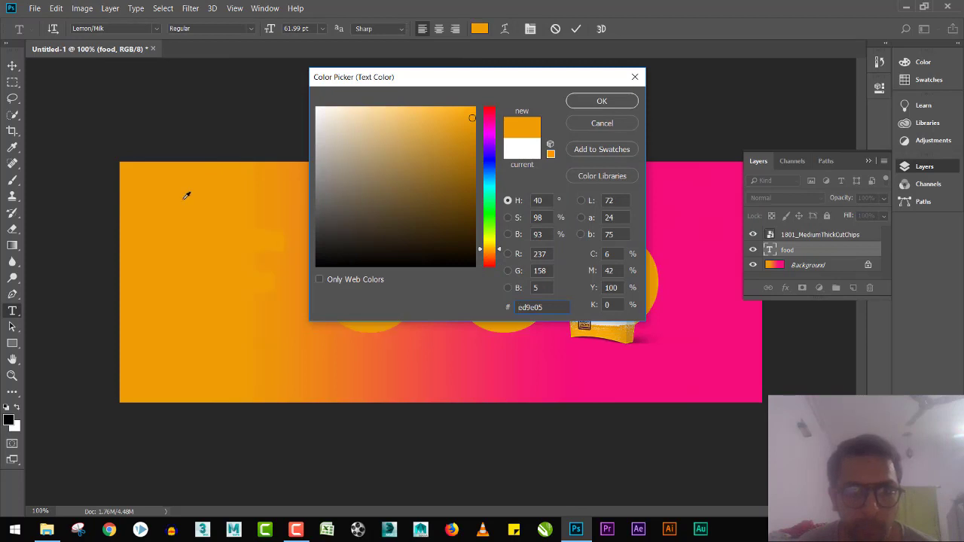
pyautogui.click(470, 110)
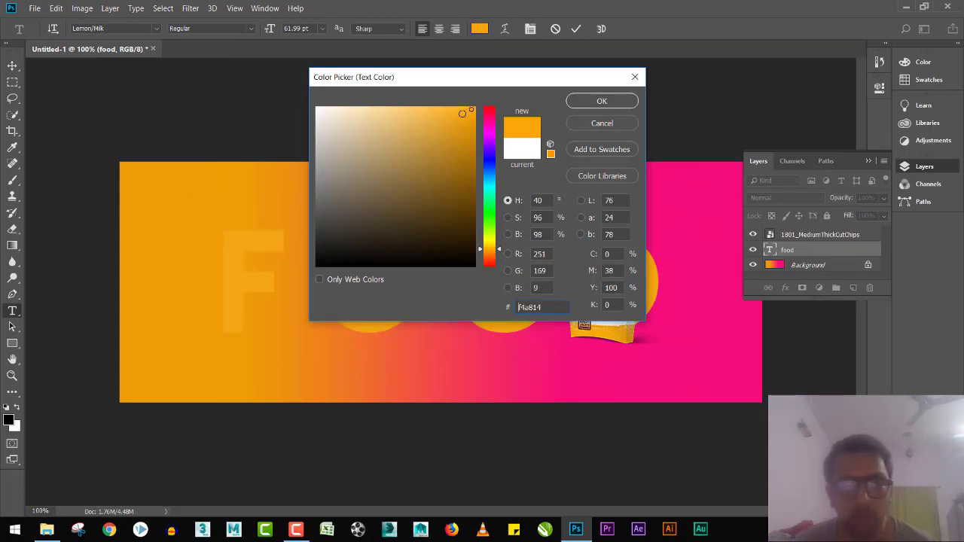
pyautogui.moveTo(486, 81)
pyautogui.mouseDown()
pyautogui.moveTo(608, 233)
pyautogui.moveTo(338, 122)
pyautogui.moveTo(565, 76)
pyautogui.moveTo(513, 78)
pyautogui.moveTo(502, 109)
pyautogui.mouseUp()
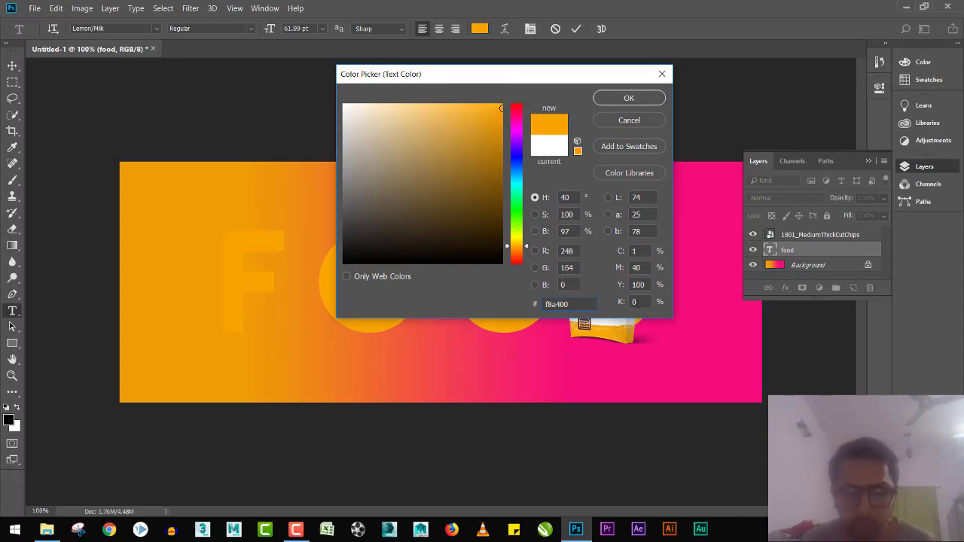
pyautogui.write('20')
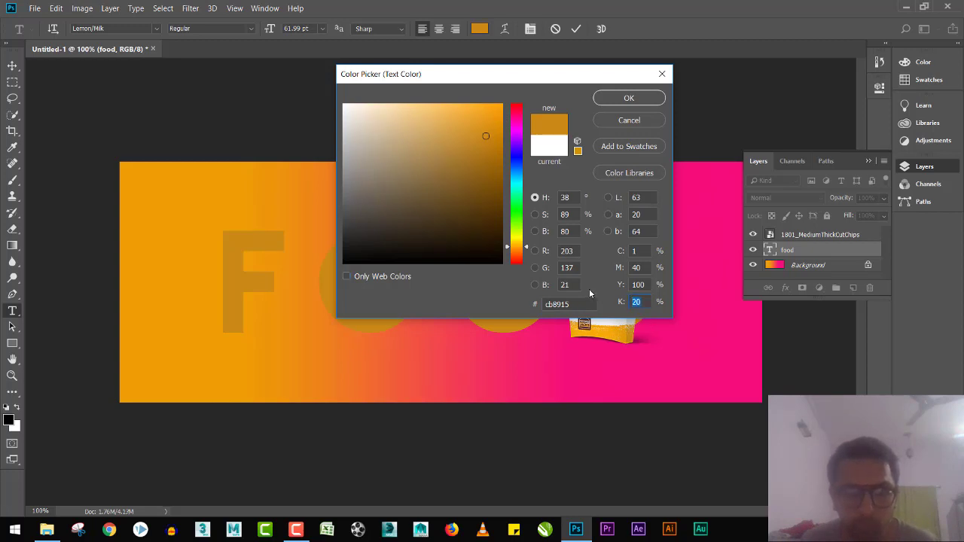
pyautogui.write('1')
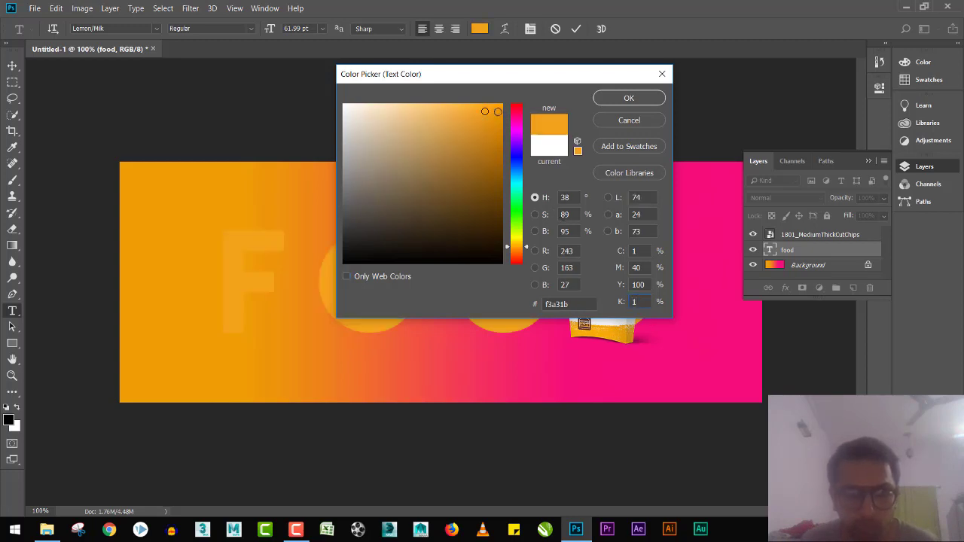
pyautogui.click(509, 241)
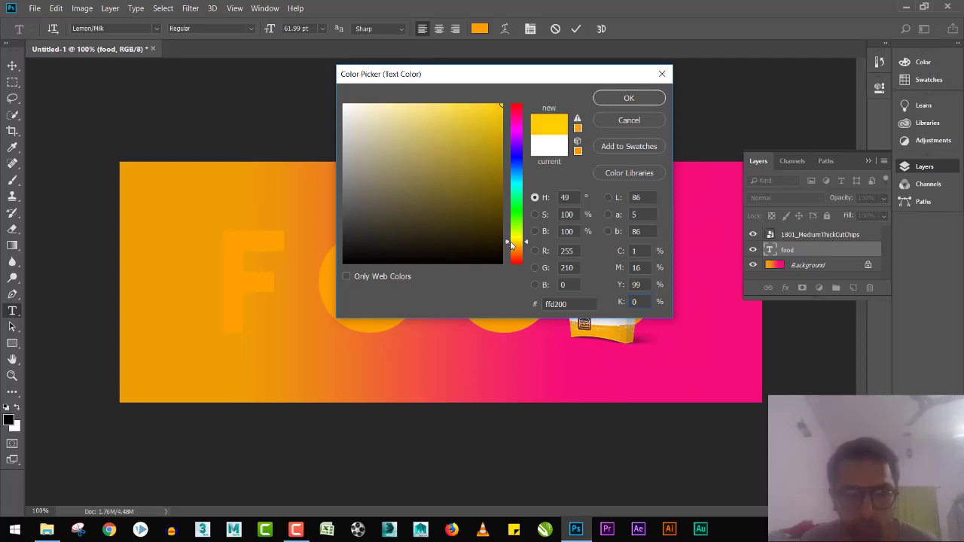
pyautogui.moveTo(515, 242); pyautogui.dragTo(515, 244)
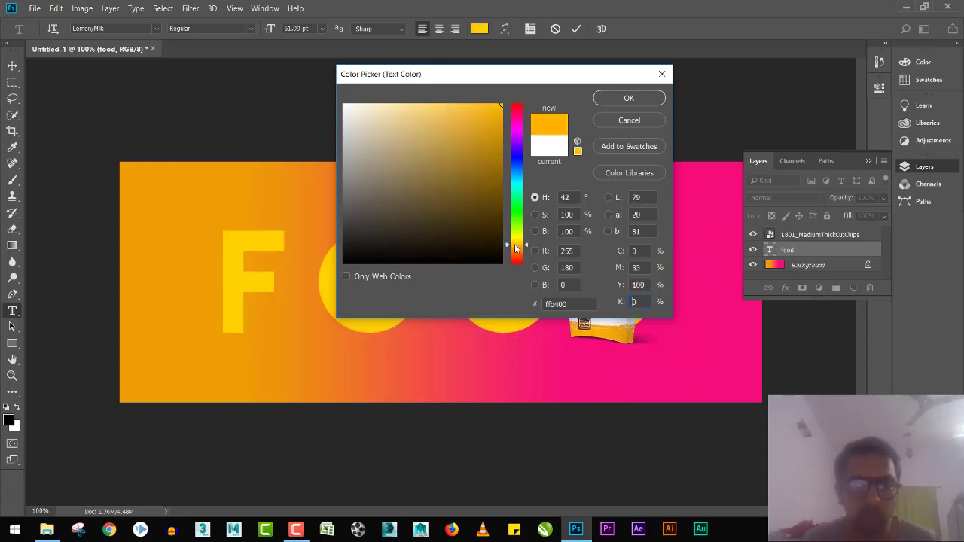
pyautogui.click(629, 98)
# Commit the text, then shift the fries right over the D and enlarge it slightly
pyautogui.hotkey('ctrl', 'Return')
pyautogui.press('v')
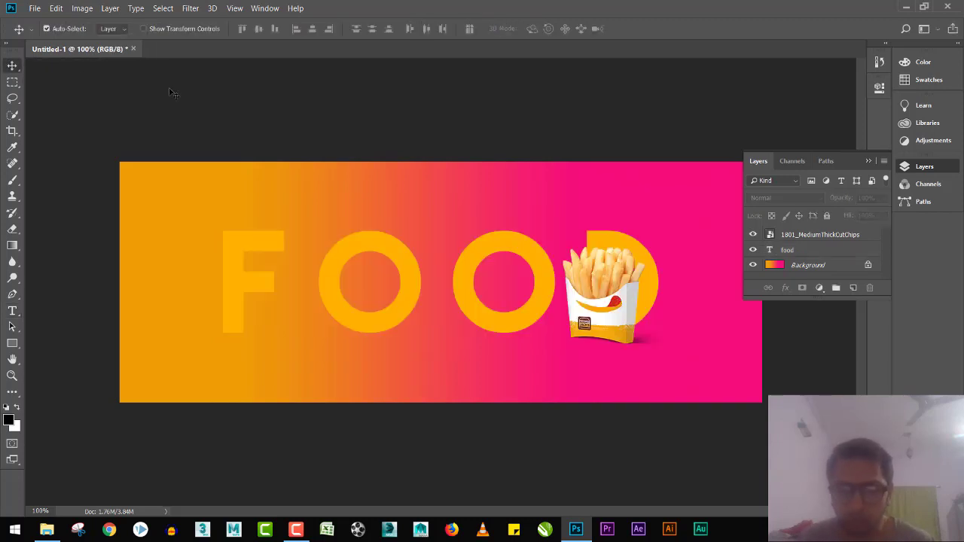
pyautogui.moveTo(606, 296); pyautogui.dragTo(625, 309)
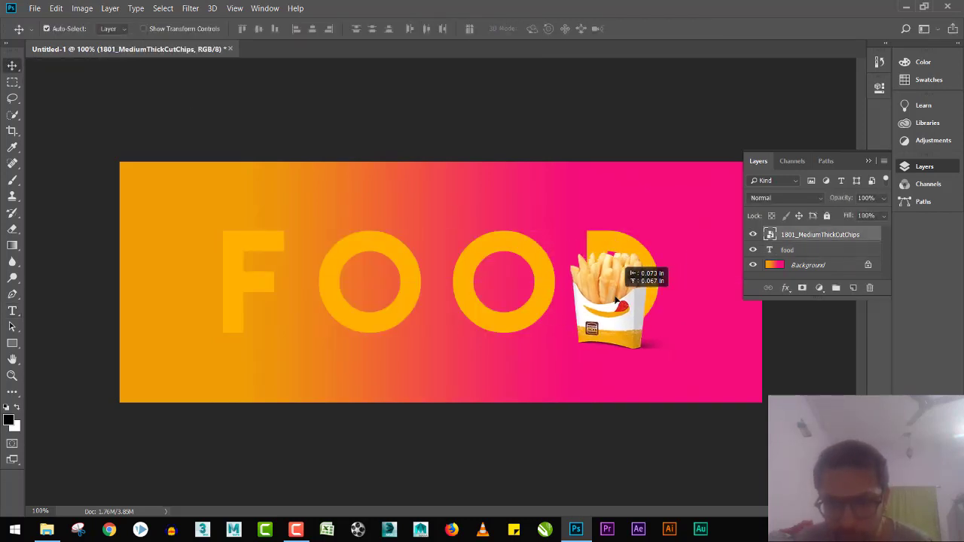
pyautogui.moveTo(624, 308); pyautogui.dragTo(673, 290)
pyautogui.hotkey('ctrl', 't')
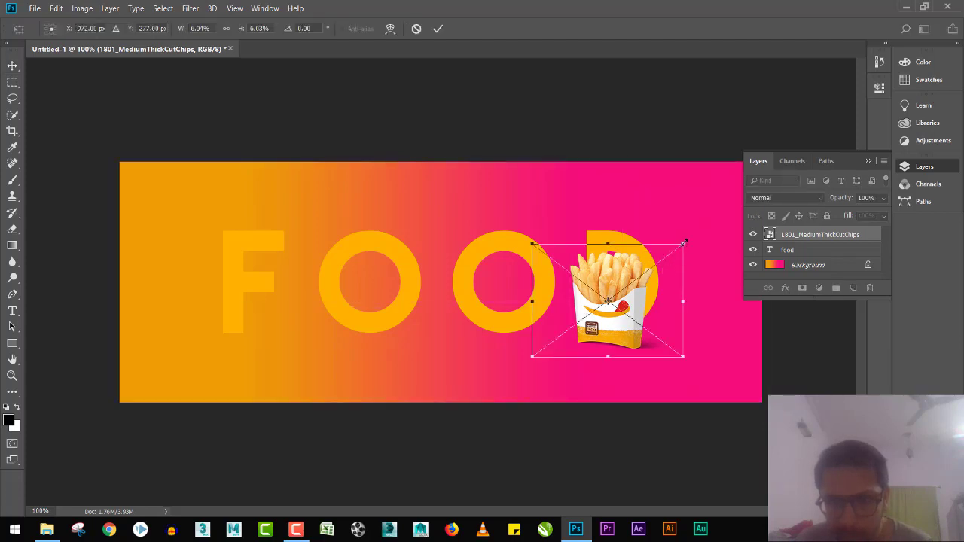
pyautogui.moveTo(682, 243); pyautogui.dragTo(699, 239)
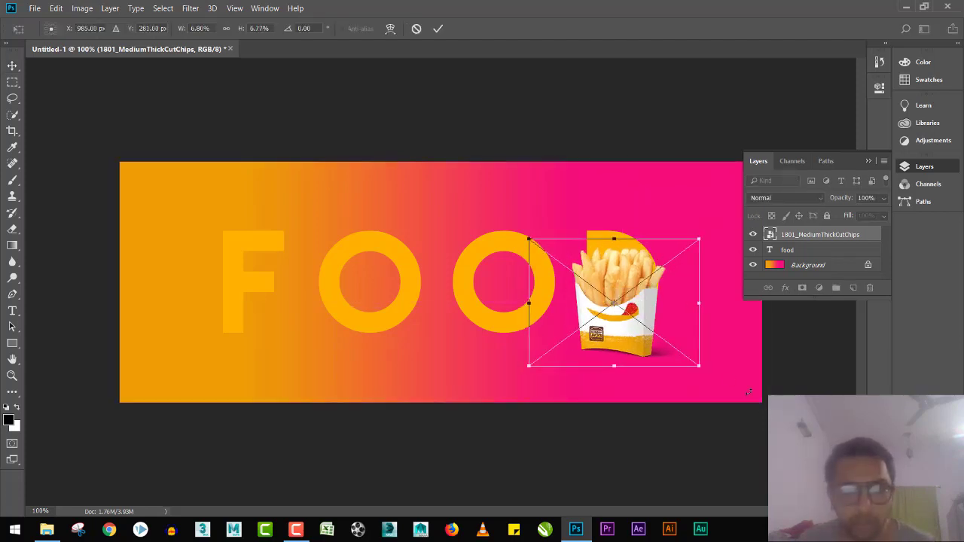
pyautogui.press('Return')
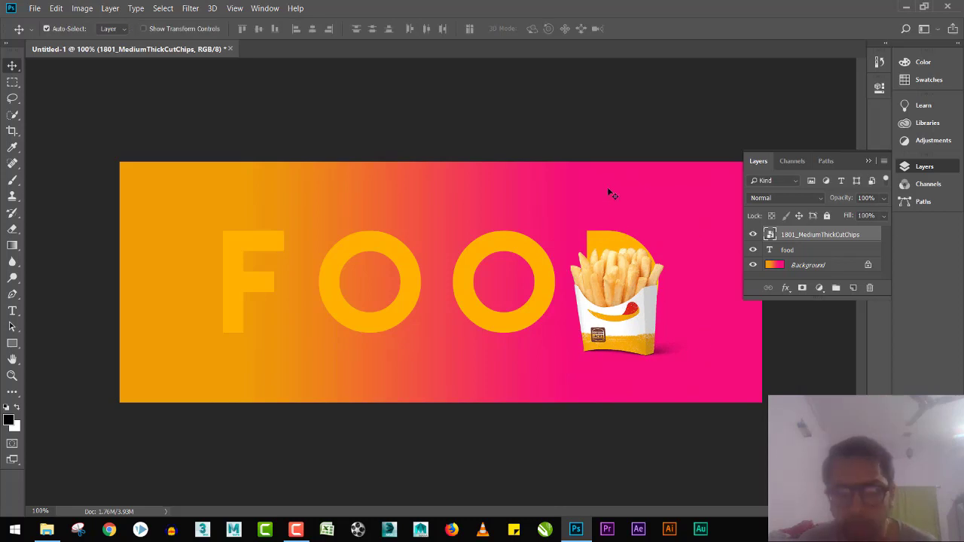
pyautogui.hotkey('alt', 'Tab')
# Place the burger image, shrink it to about 14%, and position it beside the fries
pyautogui.moveTo(424, 94)
pyautogui.mouseDown()
pyautogui.moveTo(508, 254)
pyautogui.moveTo(441, 282)
pyautogui.mouseUp()
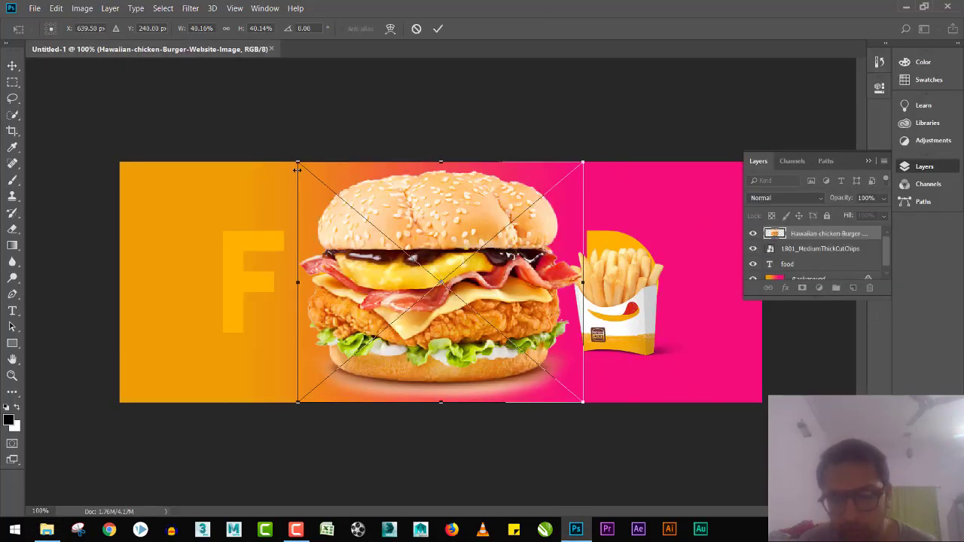
pyautogui.moveTo(298, 163); pyautogui.dragTo(366, 216)
pyautogui.moveTo(406, 269)
pyautogui.mouseDown()
pyautogui.moveTo(612, 292)
pyautogui.moveTo(613, 300)
pyautogui.mouseUp()
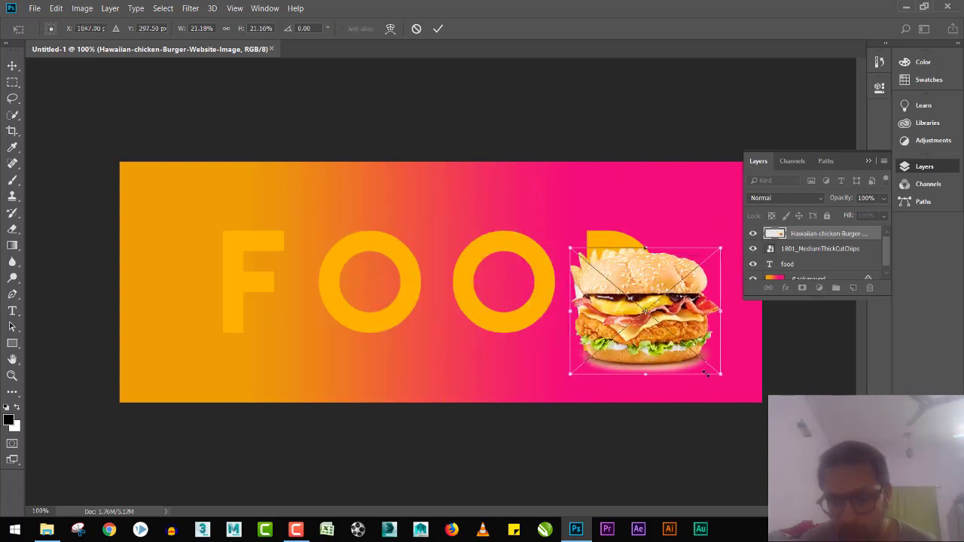
pyautogui.moveTo(704, 372); pyautogui.dragTo(691, 352)
pyautogui.moveTo(697, 283); pyautogui.dragTo(703, 287)
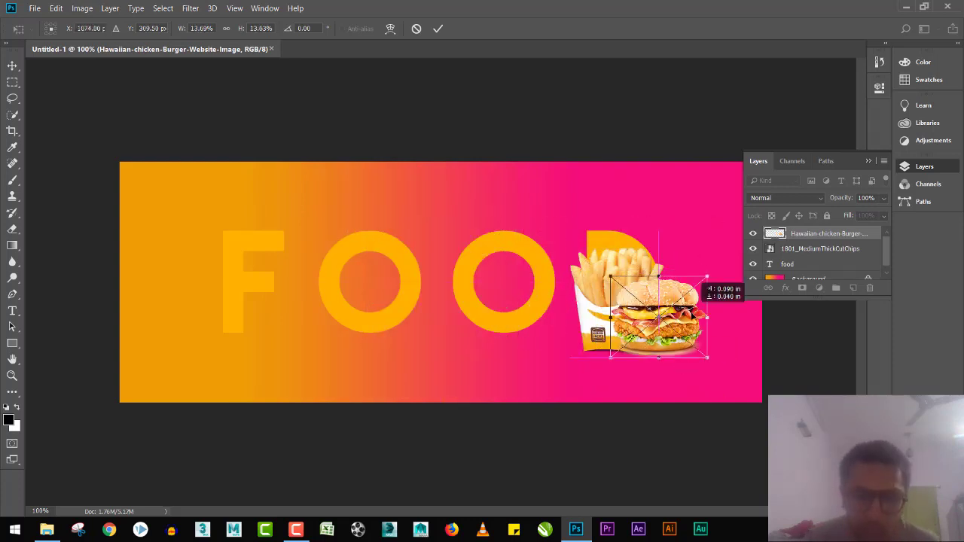
pyautogui.press('Return')
# Restack the burger layer below the fries but above the FOOD text
pyautogui.hotkey('ctrl', ']')
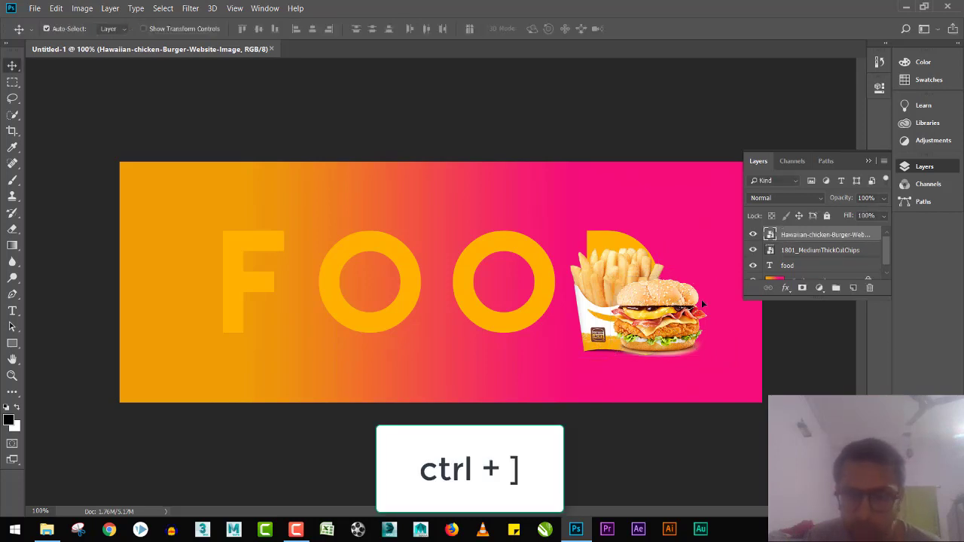
pyautogui.press('ctrl')
pyautogui.hotkey('ctrl', '[')
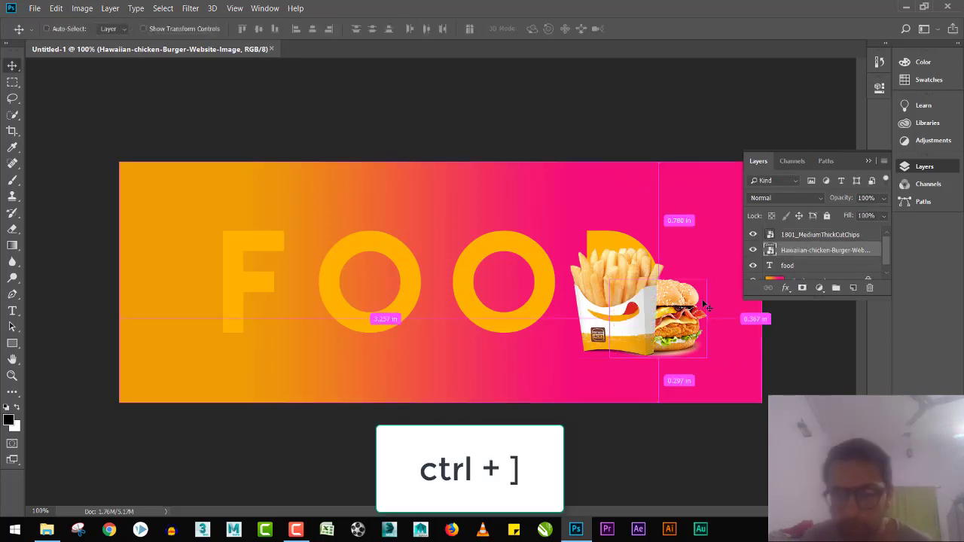
pyautogui.hotkey('ctrl', '[')
pyautogui.hotkey('ctrl', ']')
pyautogui.hotkey('ctrl', '[')
pyautogui.hotkey('ctrl', ']')
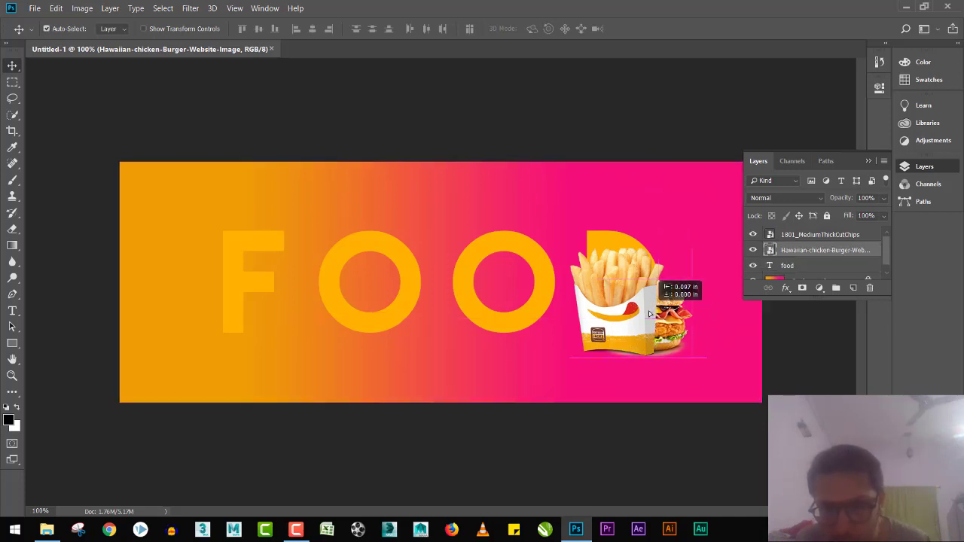
# Shrink and tilt the burger, tucking it behind the fries box's left side
pyautogui.hotkey('ctrl', 't')
pyautogui.moveTo(696, 272); pyautogui.dragTo(606, 299)
pyautogui.moveTo(684, 298); pyautogui.dragTo(684, 293)
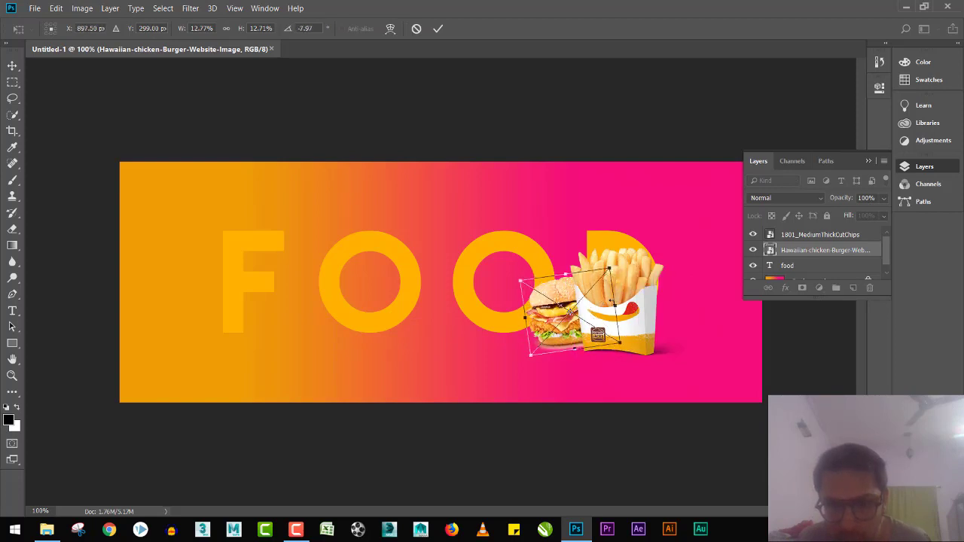
pyautogui.moveTo(601, 318); pyautogui.dragTo(623, 325)
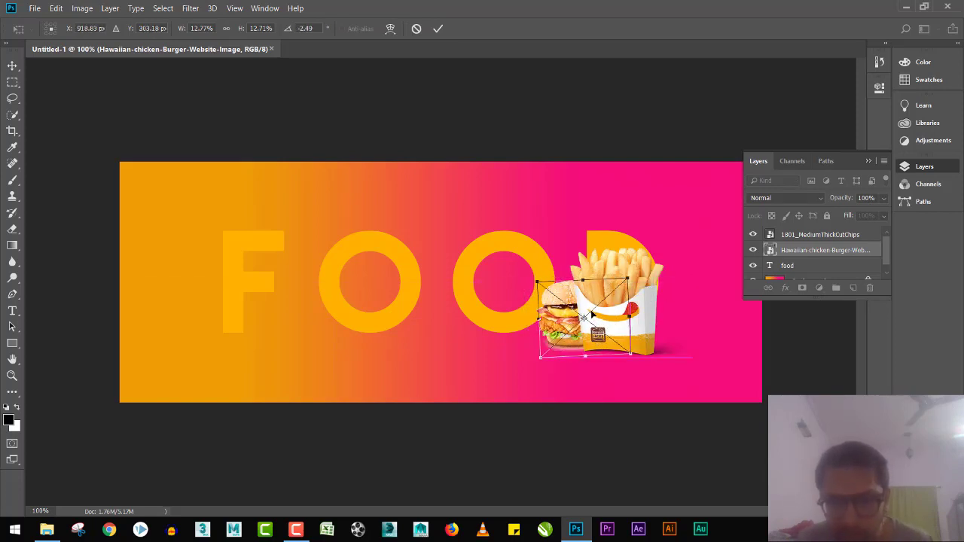
pyautogui.press('Return')
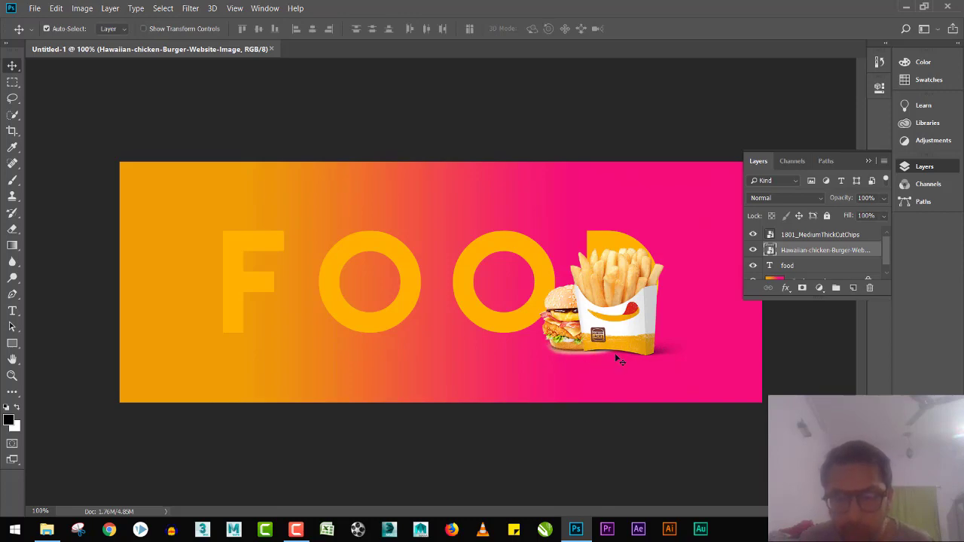
# Zoom in on the burger and rasterize the burger layer
pyautogui.scroll(3, 618, 359)
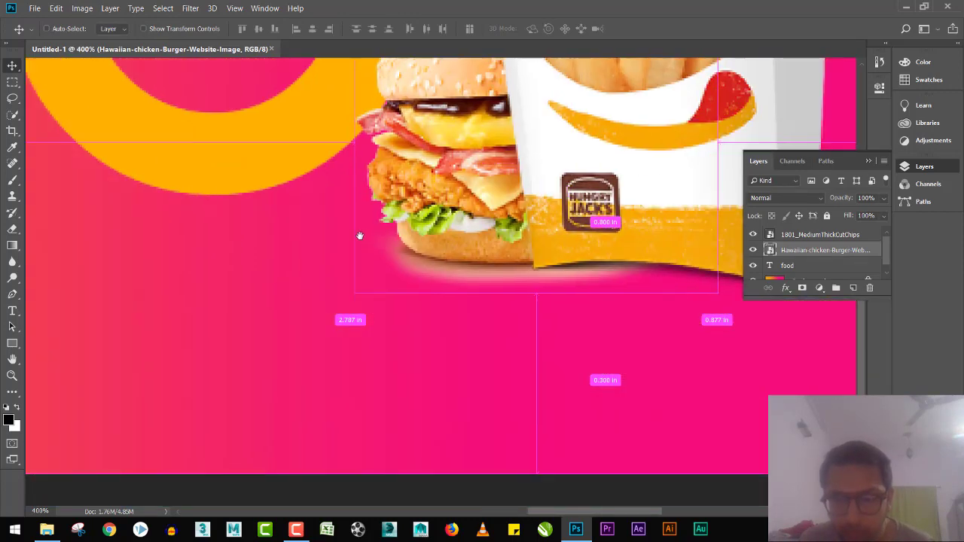
pyautogui.moveTo(360, 236); pyautogui.dragTo(328, 275)
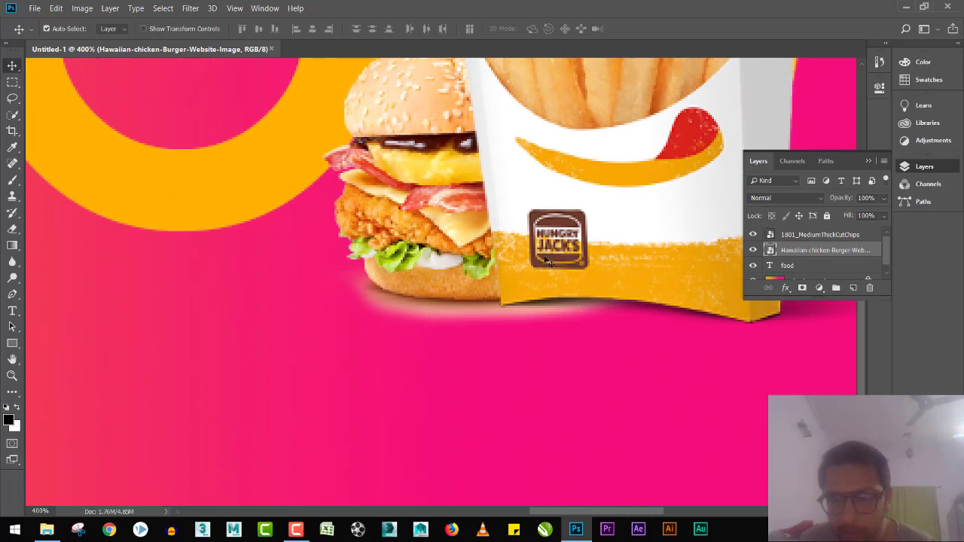
pyautogui.click(752, 250)
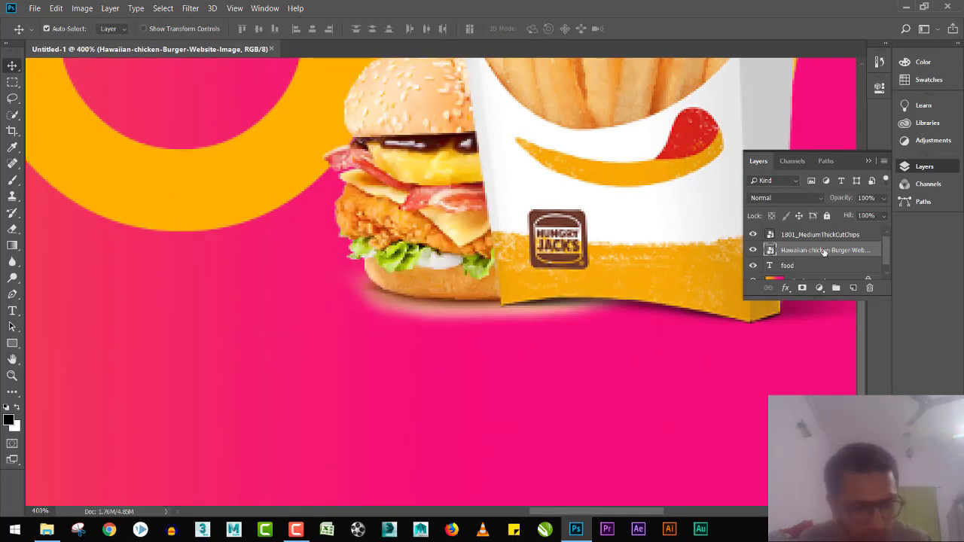
pyautogui.rightClick(820, 250)
pyautogui.click(689, 209)
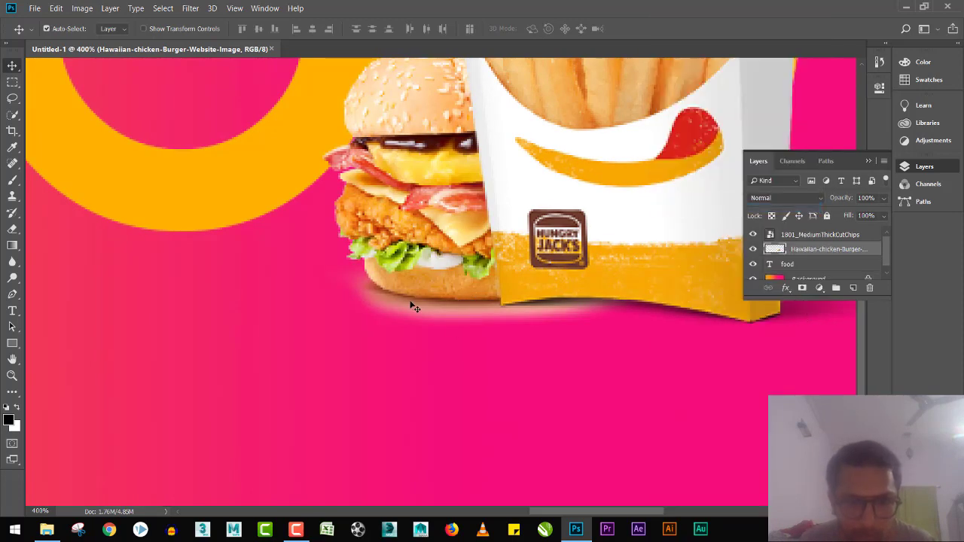
# Erase the light glow beneath the burger and fries box, then fit the banner to view
pyautogui.press('e')
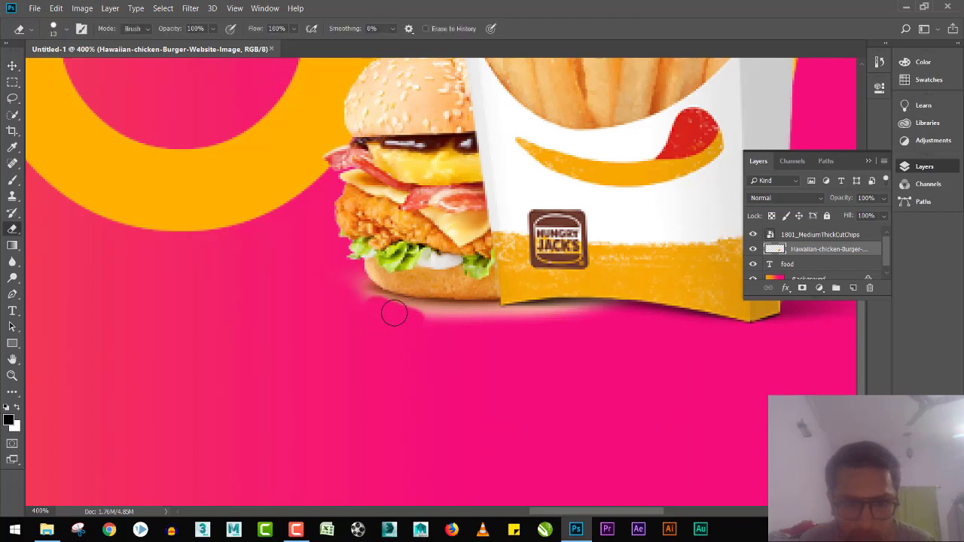
pyautogui.moveTo(390, 305); pyautogui.dragTo(614, 307)
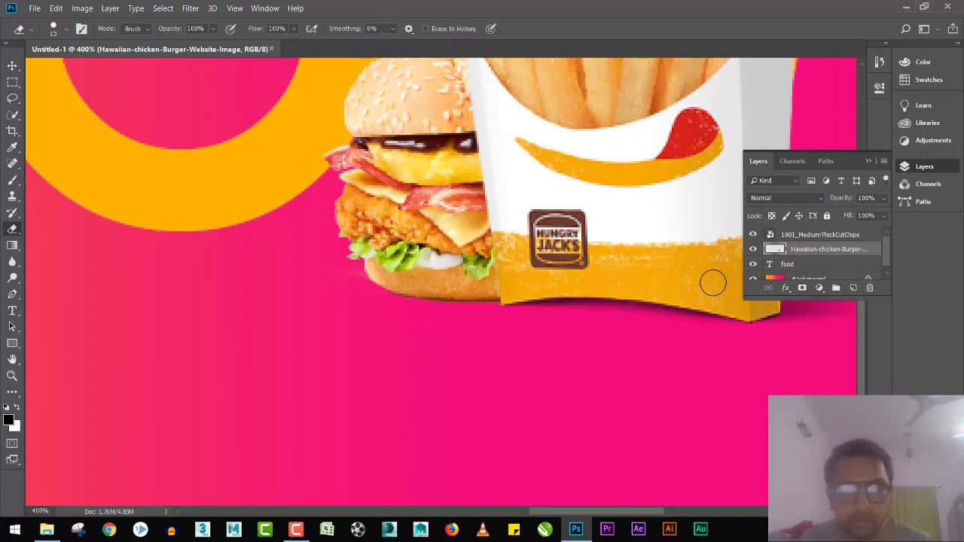
pyautogui.hotkey('ctrl', '0')
# Place the Coca-Cola cups image between the two Os, shrunk to about 7%
pyautogui.press('v')
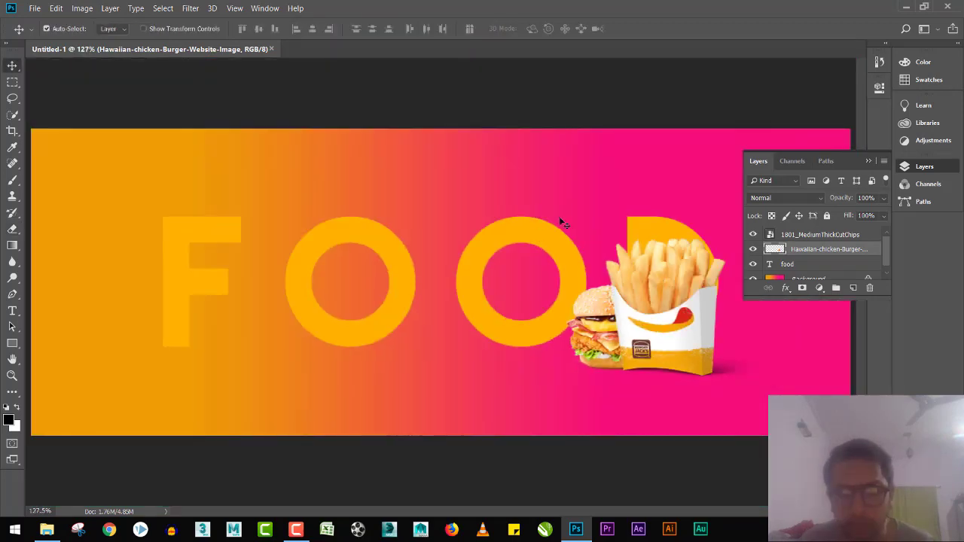
pyautogui.hotkey('alt', 'Tab')
pyautogui.press('Left')
pyautogui.press('Left')
pyautogui.press('Left')
pyautogui.hotkey('alt', 'Tab')
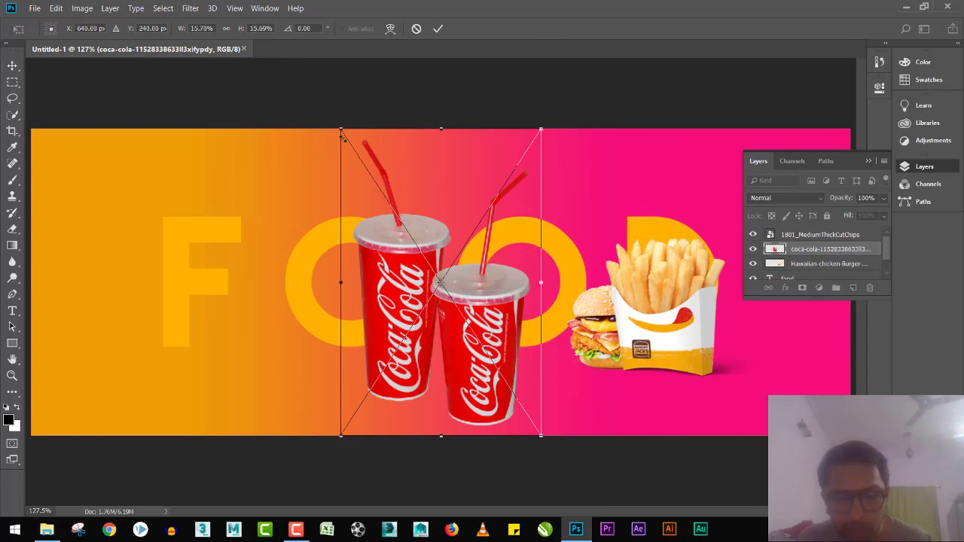
pyautogui.moveTo(338, 134)
pyautogui.mouseDown()
pyautogui.moveTo(373, 219)
pyautogui.moveTo(394, 228)
pyautogui.mouseUp()
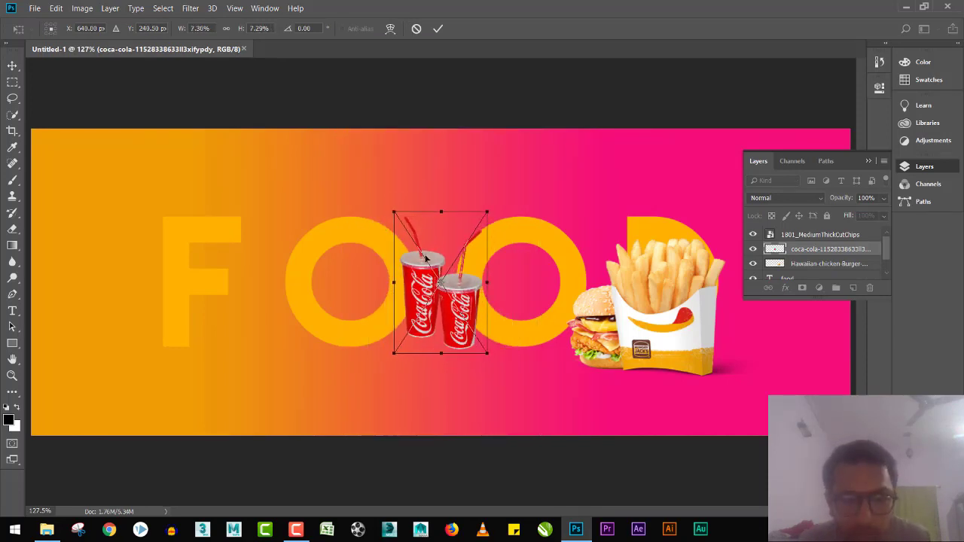
pyautogui.press('Return')
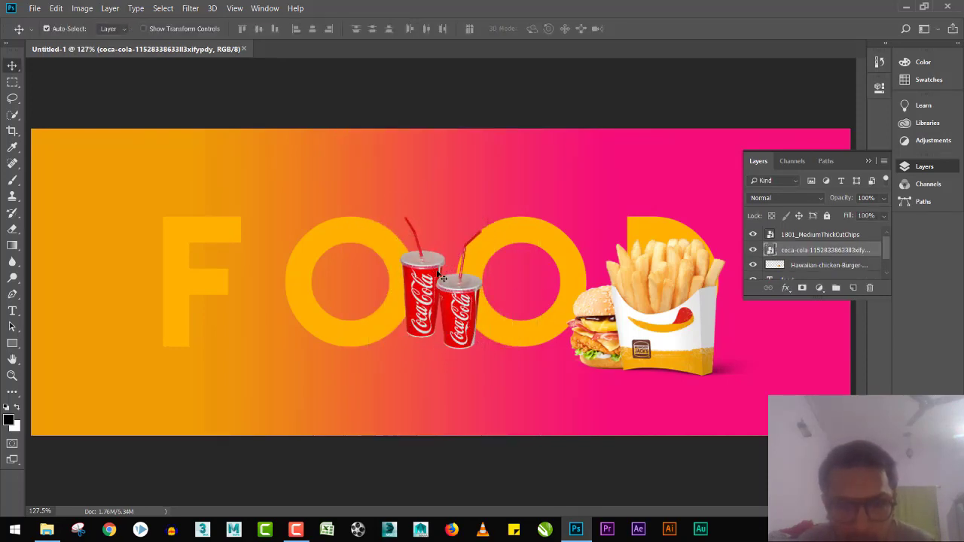
pyautogui.press('p')
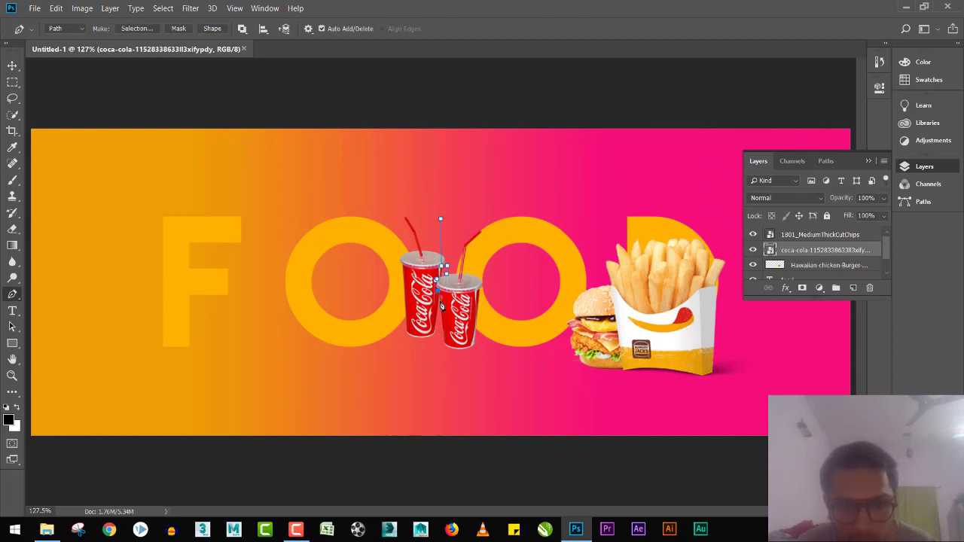
# Trace the left Coca-Cola cup with the Pen tool and turn it into a selection
pyautogui.moveTo(445, 354); pyautogui.dragTo(426, 360)
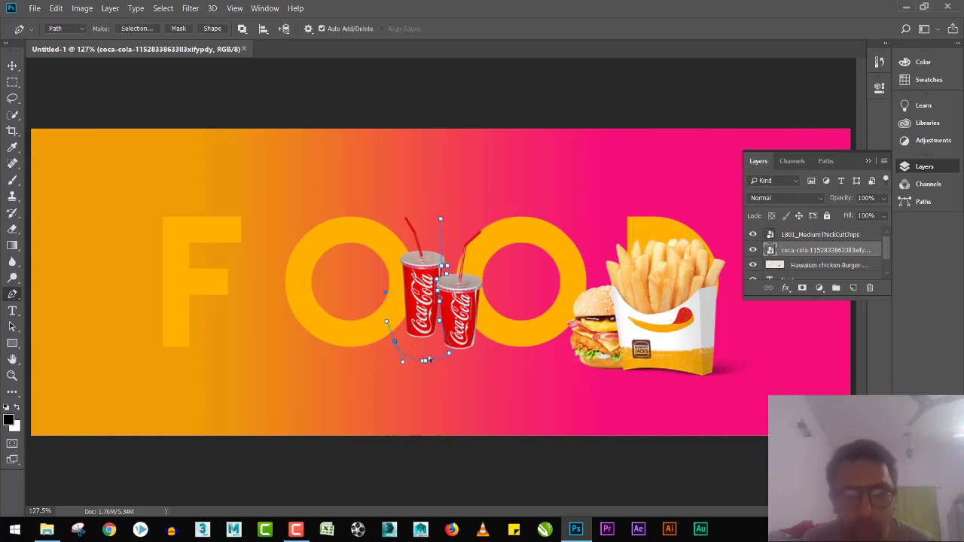
pyautogui.click(387, 335)
pyautogui.click(373, 298)
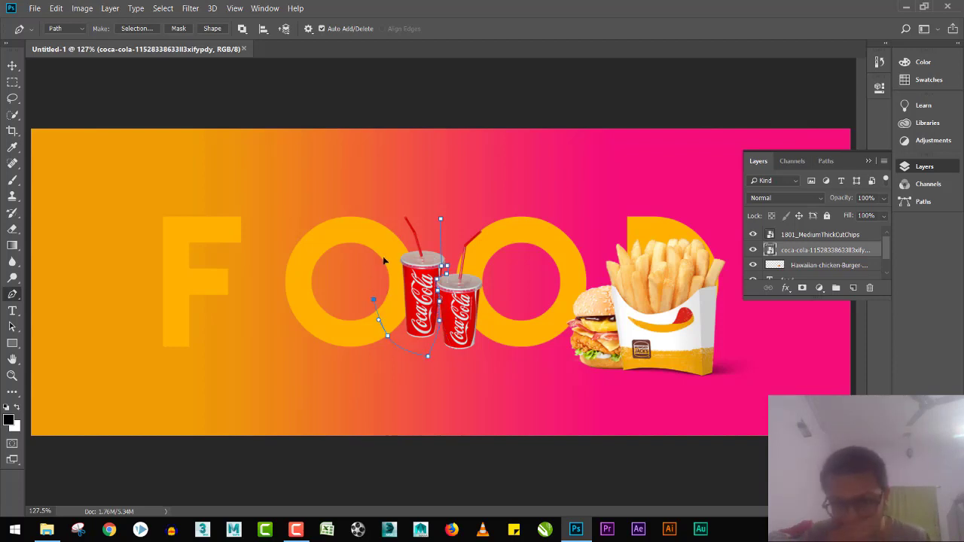
pyautogui.click(392, 228)
pyautogui.hotkey('ctrl', 'Return')
pyautogui.press('Delete')
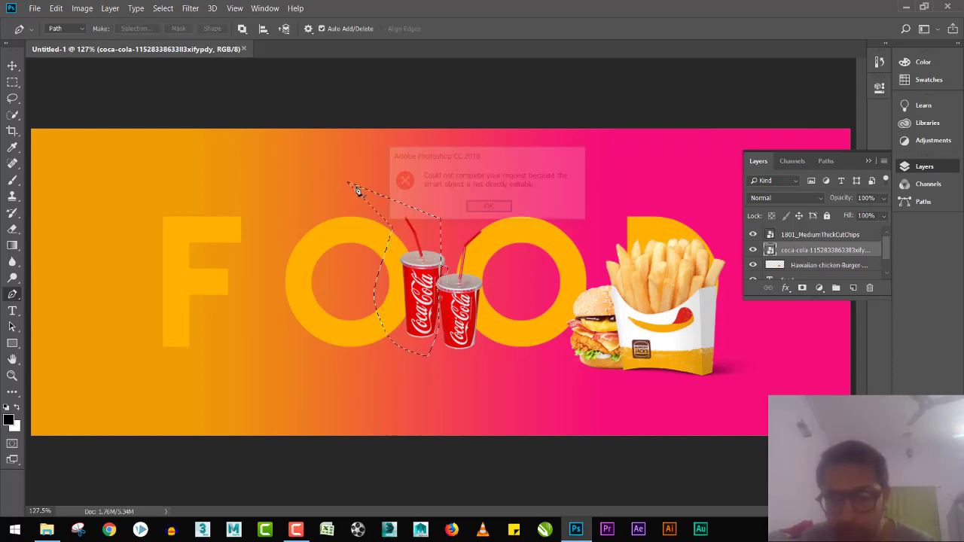
pyautogui.press('Return')
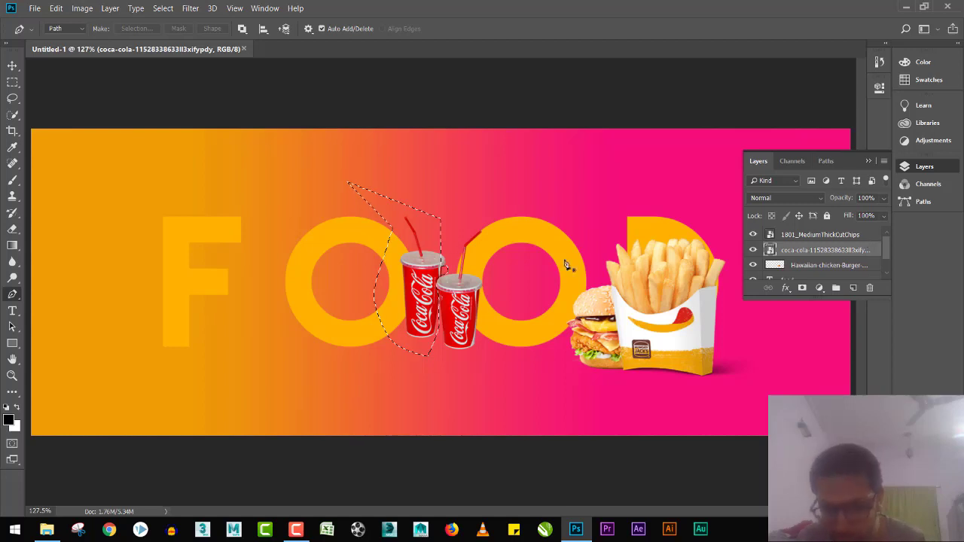
# Rasterize the cups layer, delete the left cup, and clean up the leftover bit
pyautogui.rightClick(869, 243)
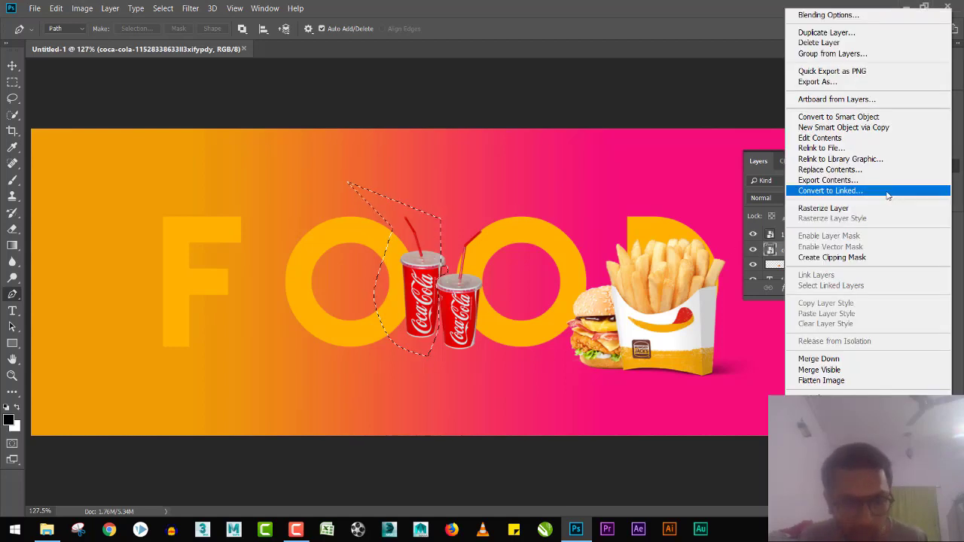
pyautogui.click(821, 207)
pyautogui.press('Delete')
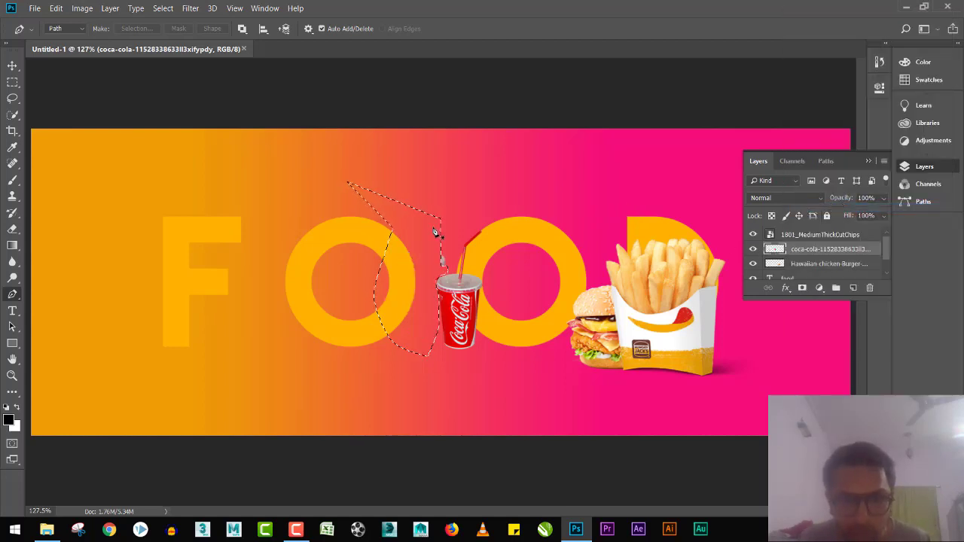
pyautogui.hotkey('ctrl', 'd')
pyautogui.click(416, 237)
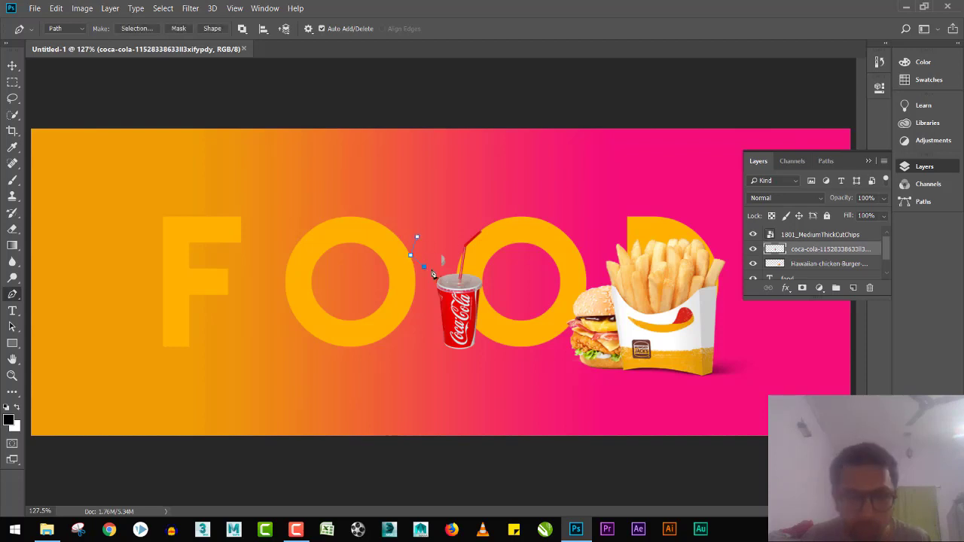
pyautogui.press('Delete')
pyautogui.press('Delete')
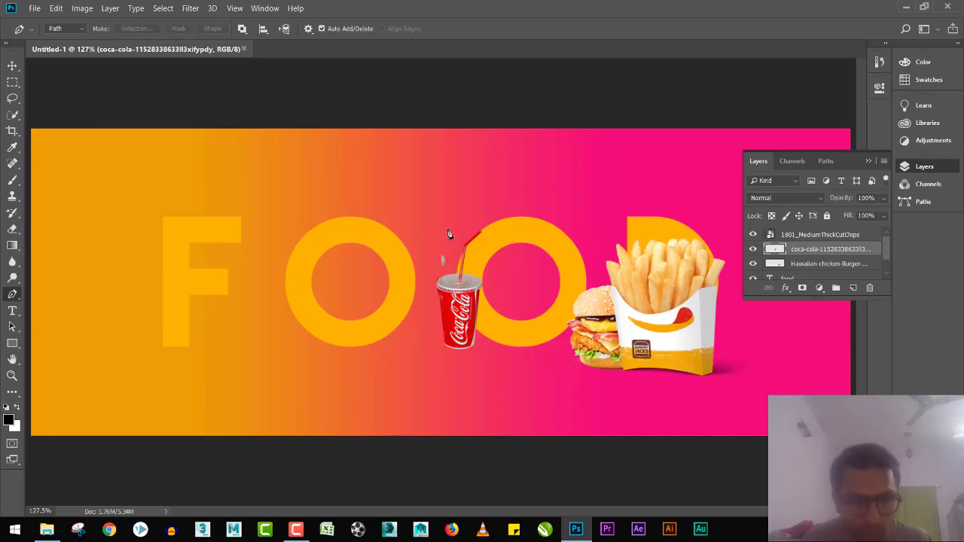
pyautogui.hotkey('ctrl', 'z')
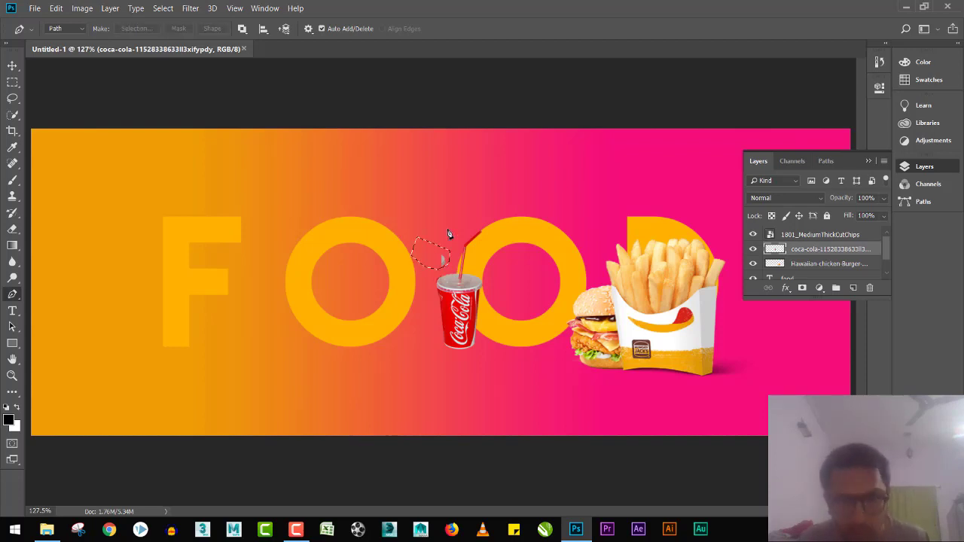
pyautogui.hotkey('ctrl', 'z')
pyautogui.hotkey('ctrl', 'shift', 'z')
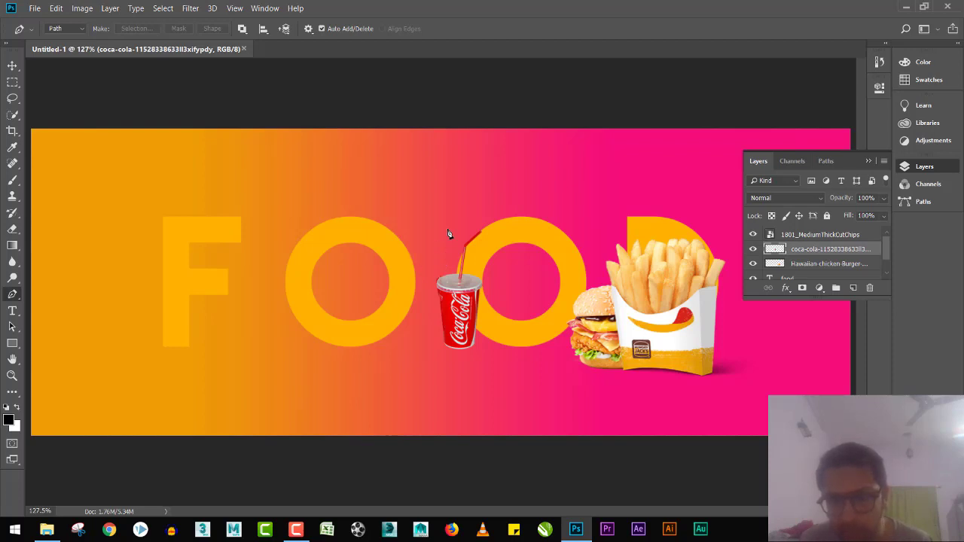
# Move the cup beside the fries box, scaled to 122% and tilted about 9°
pyautogui.press('v')
pyautogui.moveTo(464, 305)
pyautogui.mouseDown()
pyautogui.moveTo(735, 301)
pyautogui.moveTo(719, 307)
pyautogui.mouseUp()
pyautogui.hotkey('ctrl', 't')
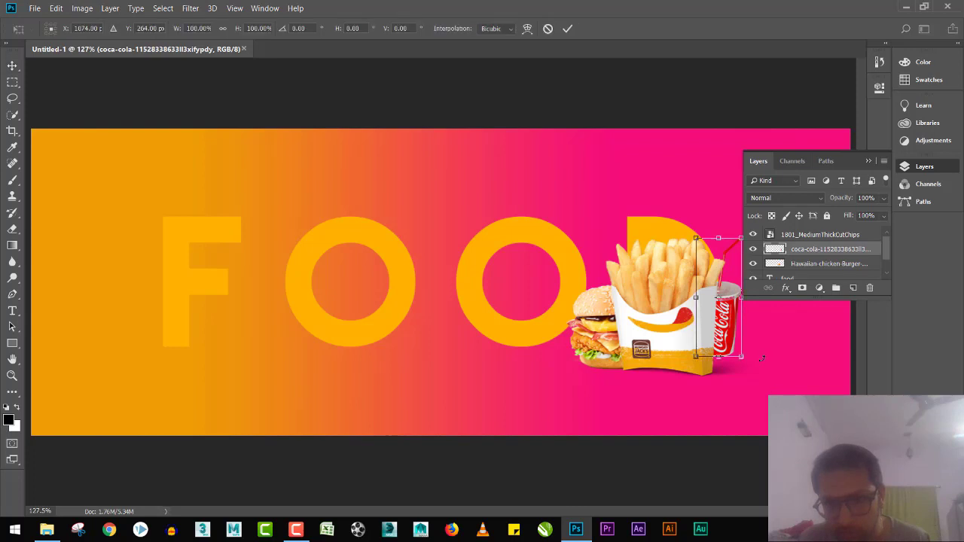
pyautogui.moveTo(744, 360)
pyautogui.mouseDown()
pyautogui.moveTo(751, 372)
pyautogui.moveTo(742, 373)
pyautogui.mouseUp()
pyautogui.moveTo(732, 321)
pyautogui.mouseDown()
pyautogui.moveTo(746, 320)
pyautogui.moveTo(733, 260)
pyautogui.mouseUp()
pyautogui.press('Return')
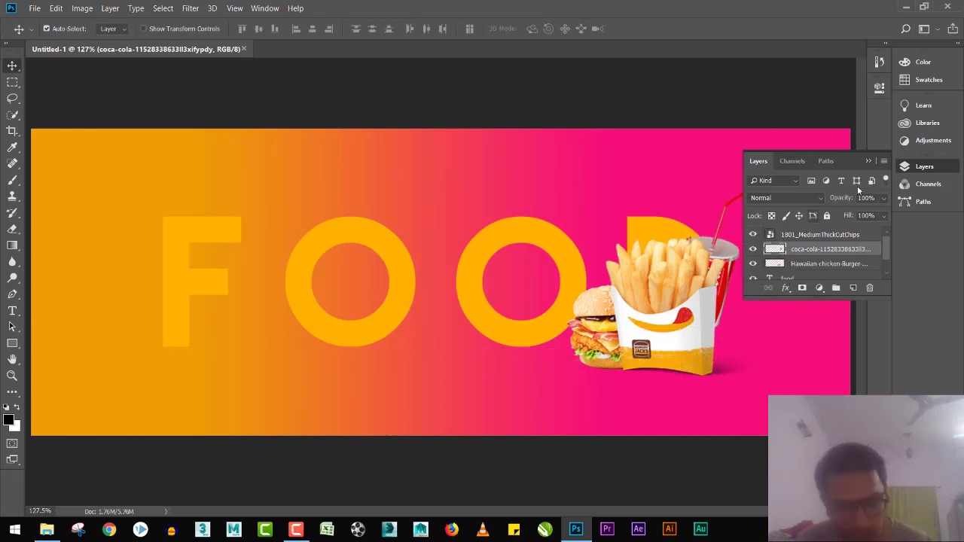
pyautogui.click(870, 161)
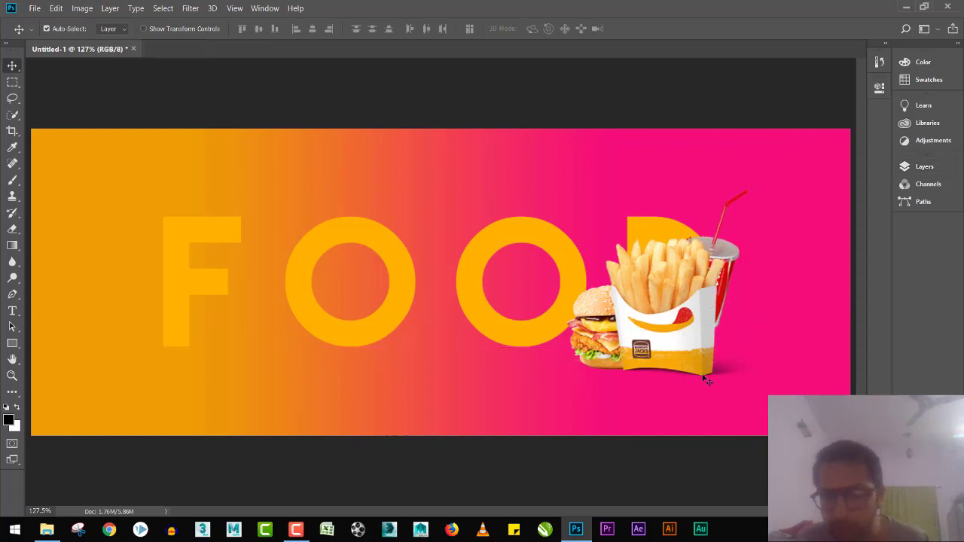
# Add a new Layer 1 and select a long shadow shape from the fries past the bottom-right corner
pyautogui.press('F7')
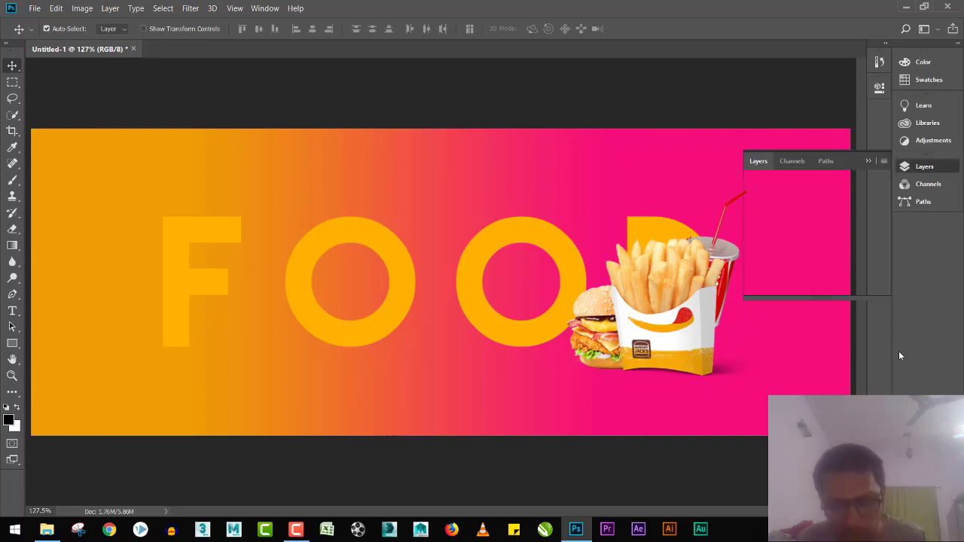
pyautogui.click(853, 287)
pyautogui.click(821, 249)
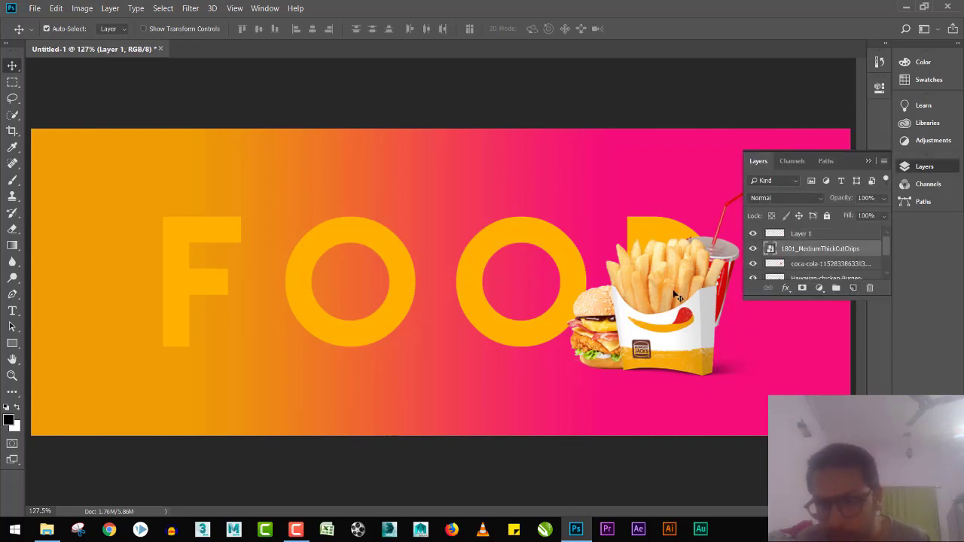
pyautogui.press('p')
pyautogui.click(704, 301)
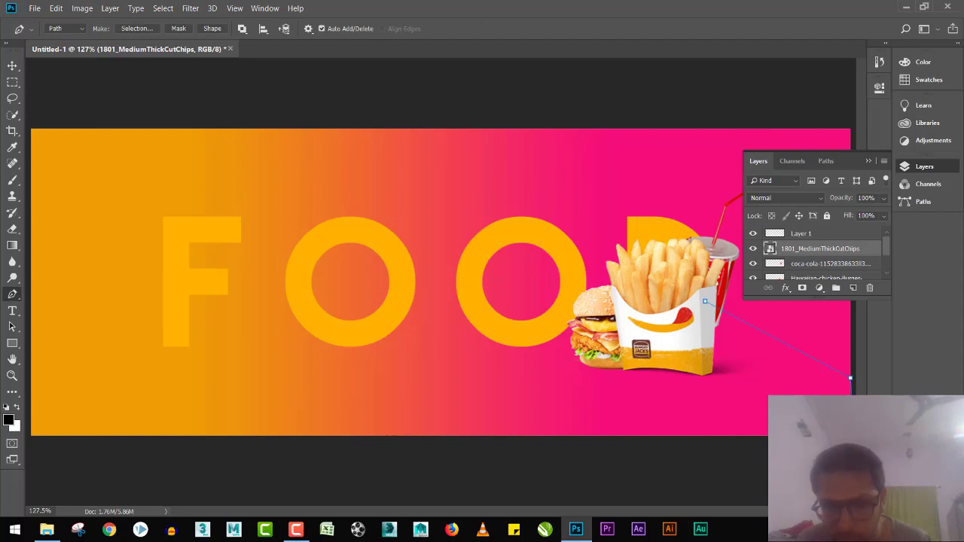
pyautogui.click(693, 449)
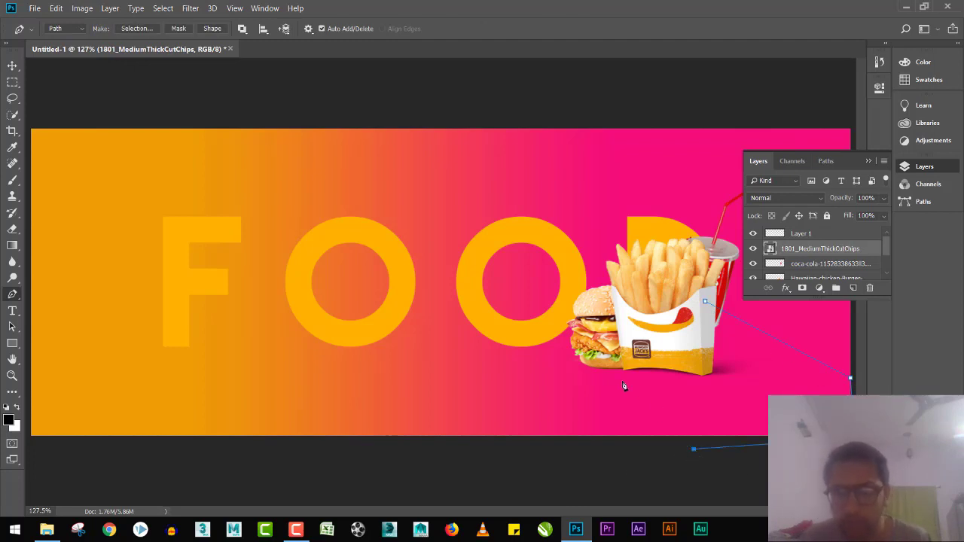
pyautogui.click(584, 368)
pyautogui.hotkey('ctrl', 'Return')
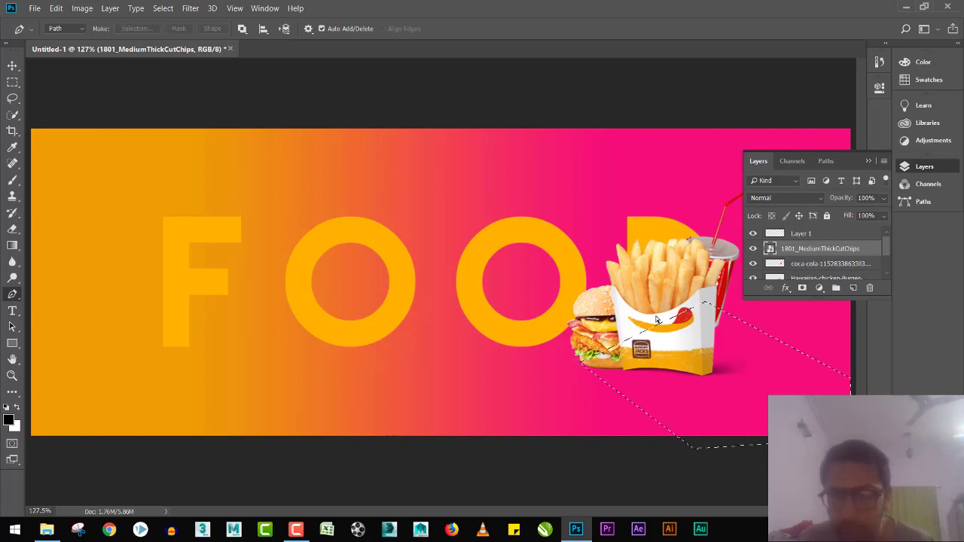
pyautogui.click(801, 237)
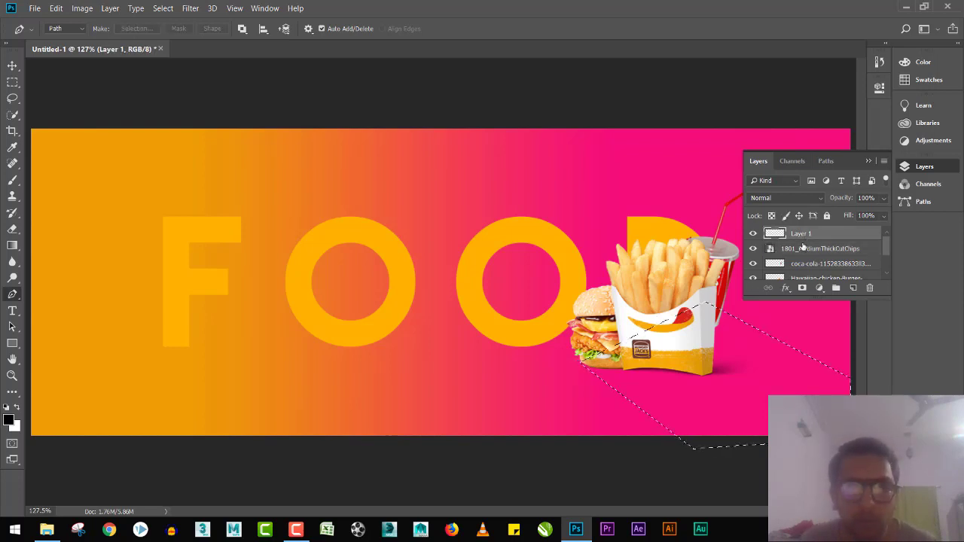
# Start from a Foreground to Background gradient and set its right stop to black
pyautogui.press('g')
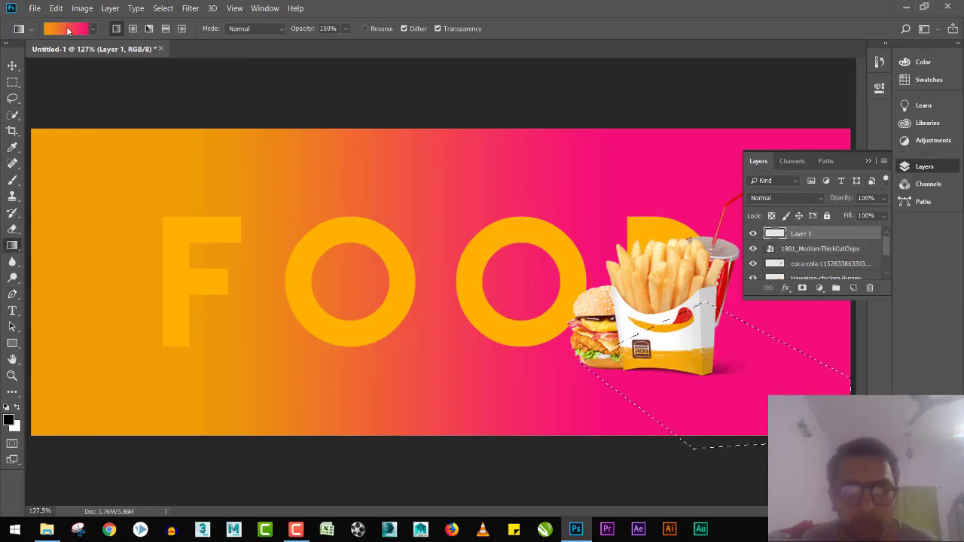
pyautogui.click(67, 30)
pyautogui.click(358, 93)
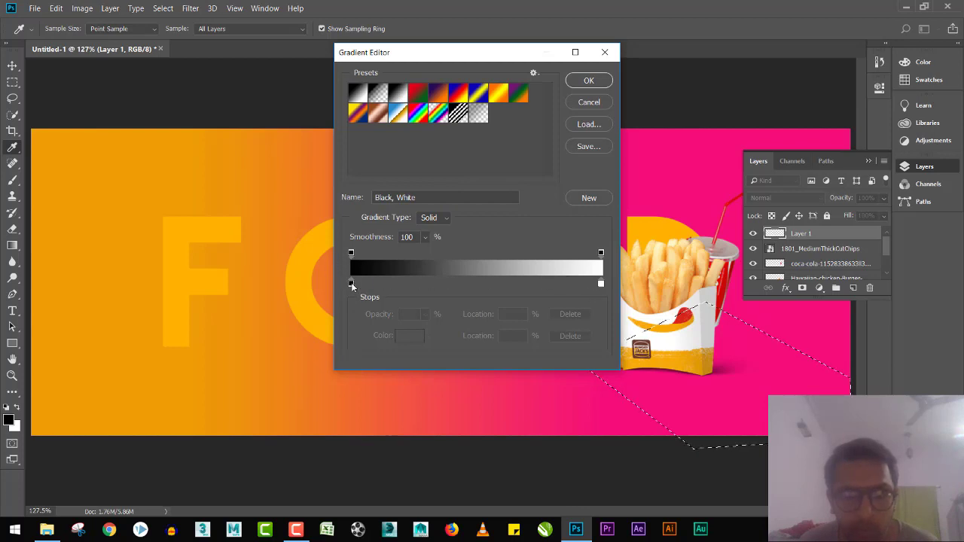
pyautogui.click(600, 284)
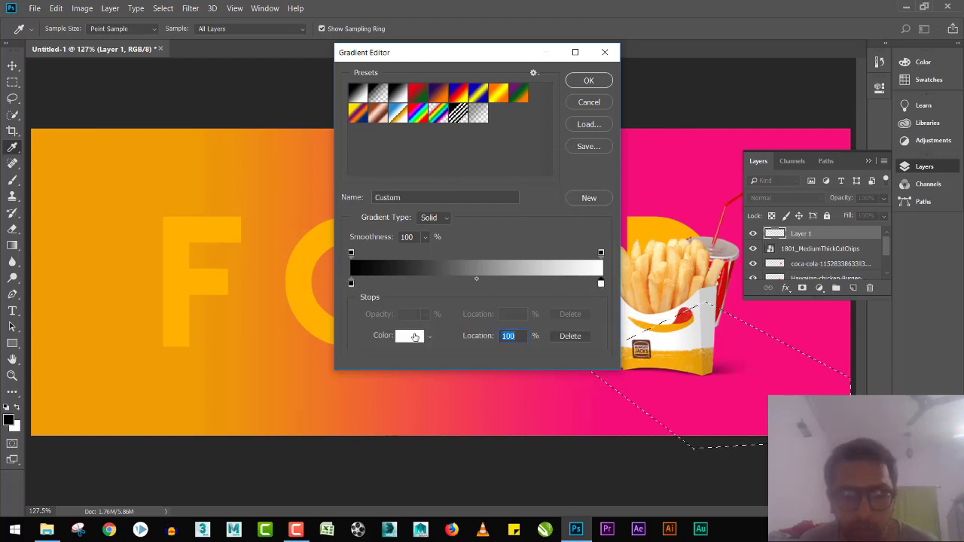
pyautogui.click(414, 337)
pyautogui.moveTo(435, 218); pyautogui.dragTo(343, 265)
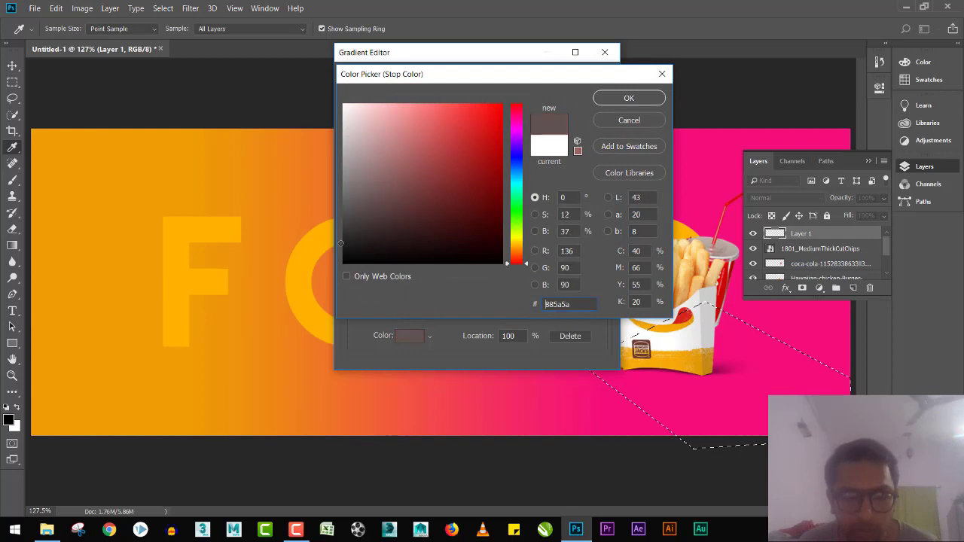
pyautogui.click(611, 100)
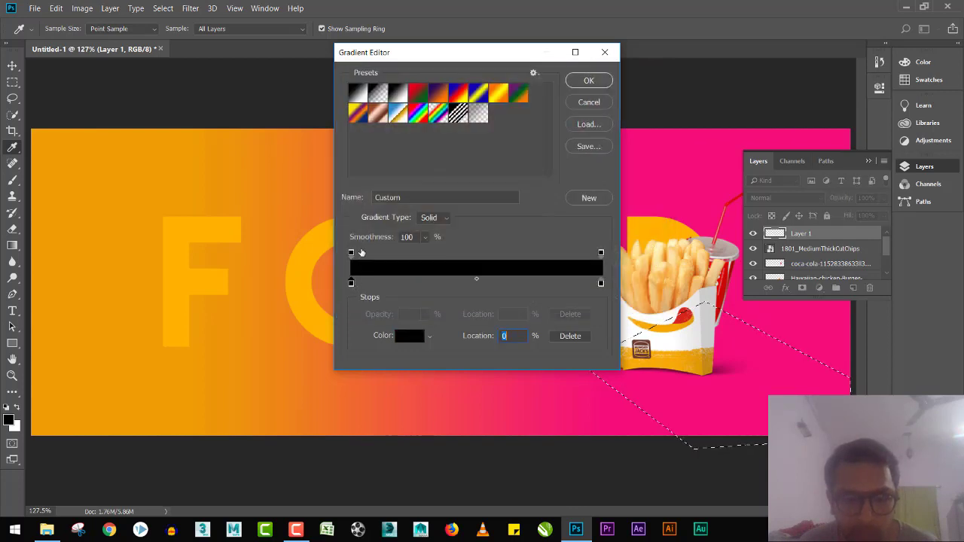
# Lower the gradient's left opacity stop to 53%
pyautogui.click(351, 253)
pyautogui.click(424, 314)
pyautogui.moveTo(439, 330)
pyautogui.mouseDown()
pyautogui.moveTo(401, 329)
pyautogui.moveTo(411, 330)
pyautogui.mouseUp()
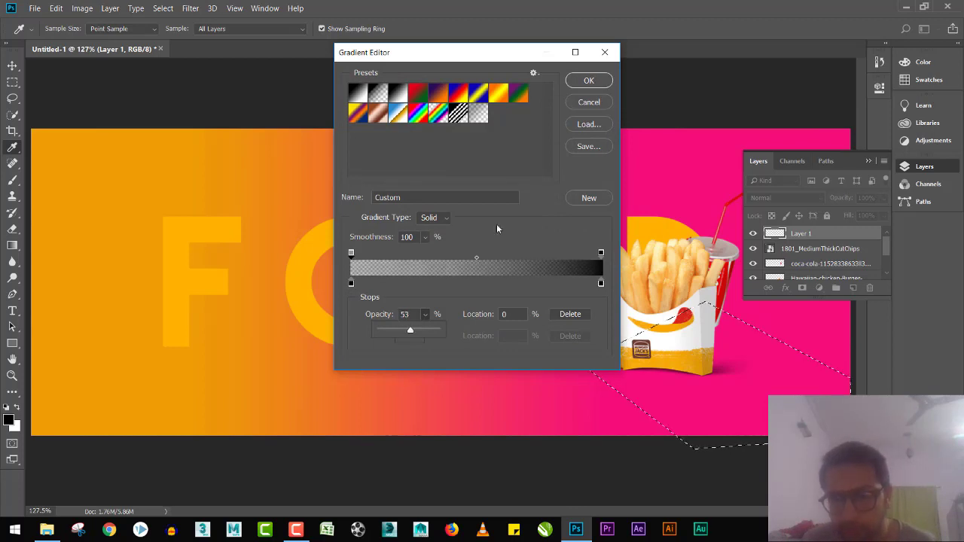
pyautogui.click(596, 83)
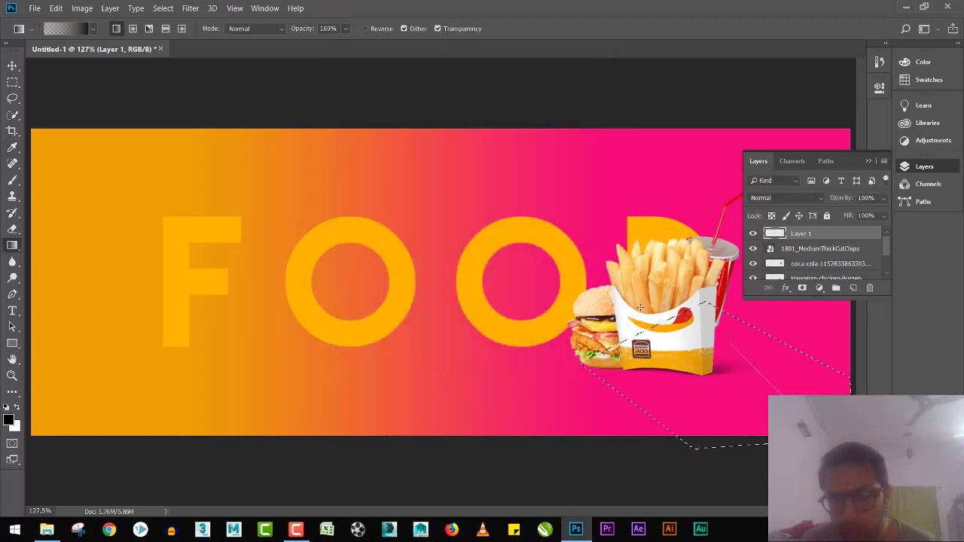
# Fill the shadow shape with a black-to-transparent gradient toward the bottom-right
pyautogui.moveTo(729, 342); pyautogui.dragTo(776, 391)
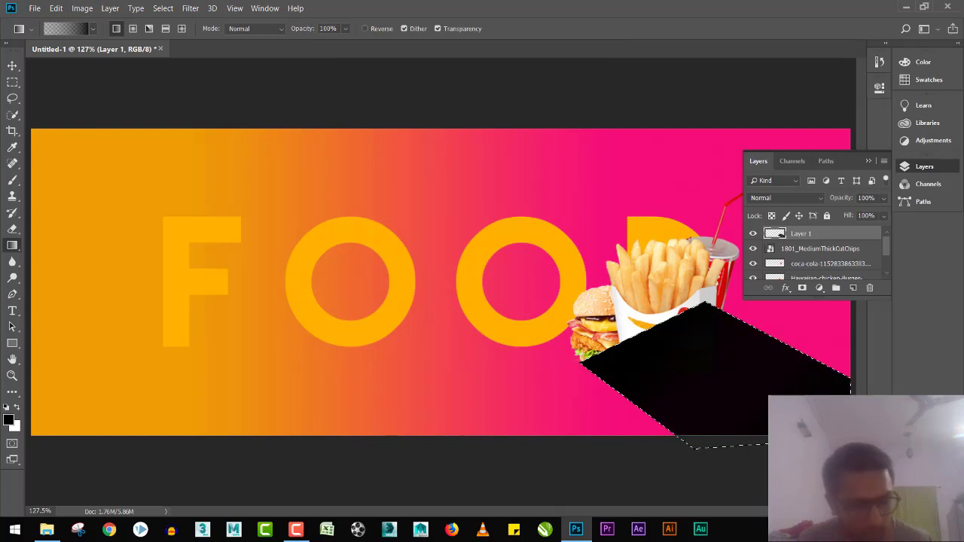
pyautogui.moveTo(618, 313); pyautogui.dragTo(766, 450)
pyautogui.moveTo(705, 303); pyautogui.dragTo(781, 388)
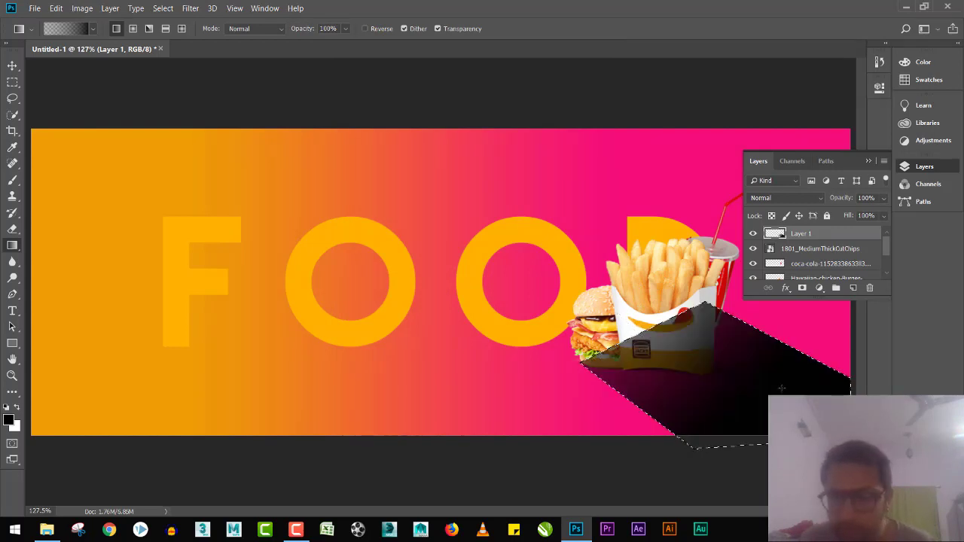
# Lower the shadow layer's opacity, nudge it slightly, and move it behind the fries
pyautogui.press('v')
pyautogui.write('60')
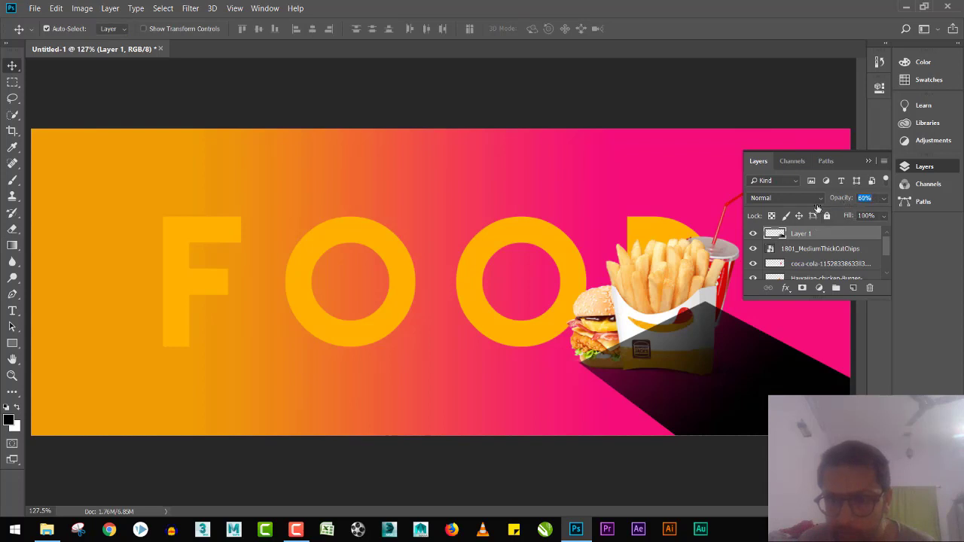
pyautogui.press('3')
pyautogui.press('9')
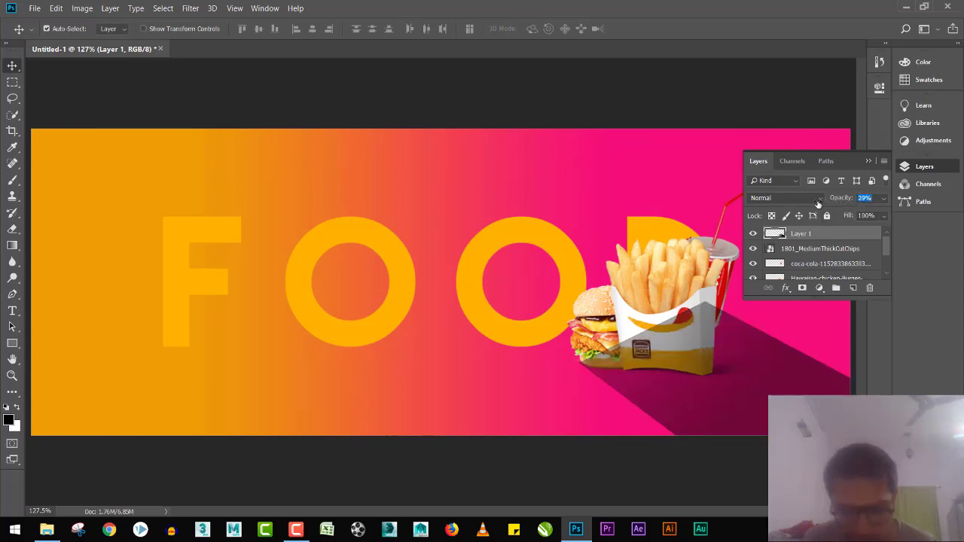
pyautogui.press('2')
pyautogui.press('5')
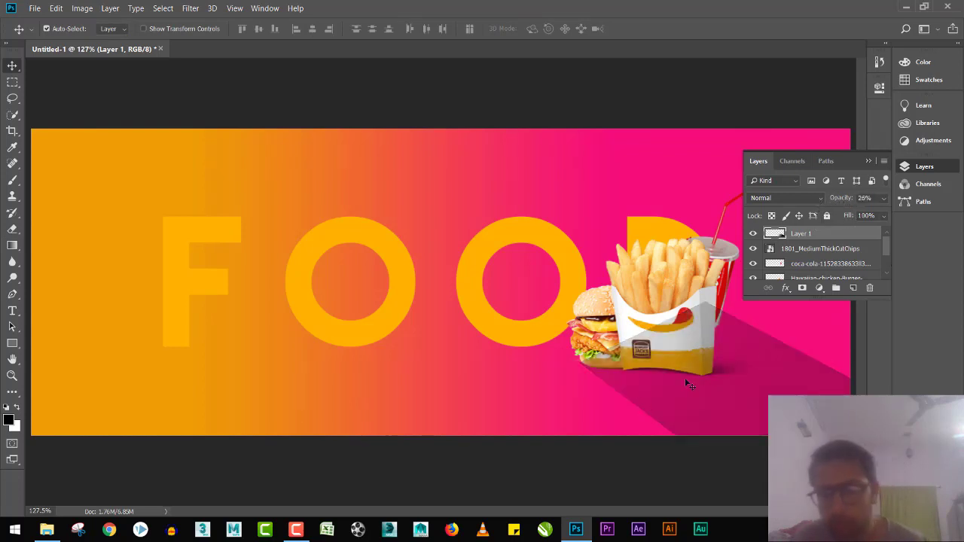
pyautogui.moveTo(707, 377); pyautogui.dragTo(715, 379)
pyautogui.hotkey('ctrl', '[')
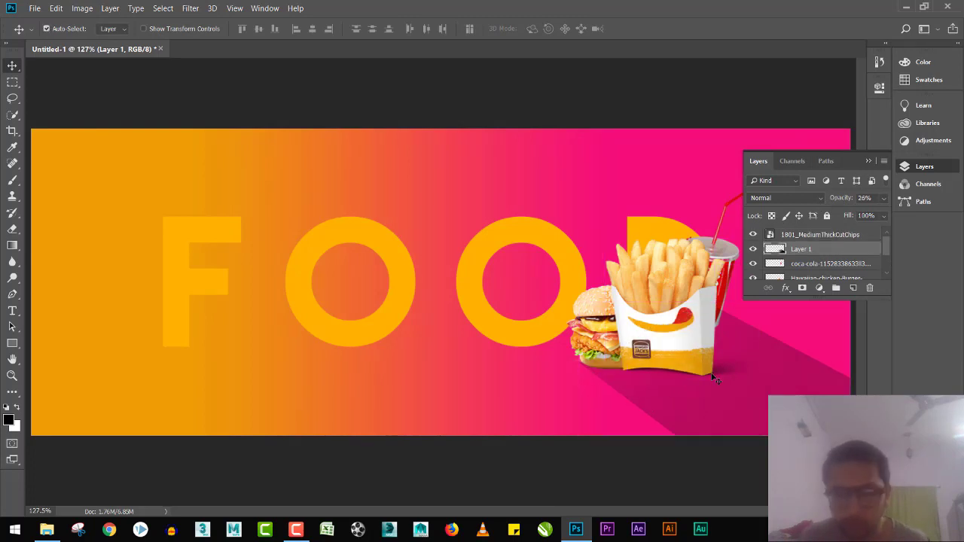
# Set the shadow layer to 26% opacity and send it below the burger and cola layers
pyautogui.keyDown('ctrl'); pyautogui.click(717, 374); pyautogui.keyUp('ctrl')
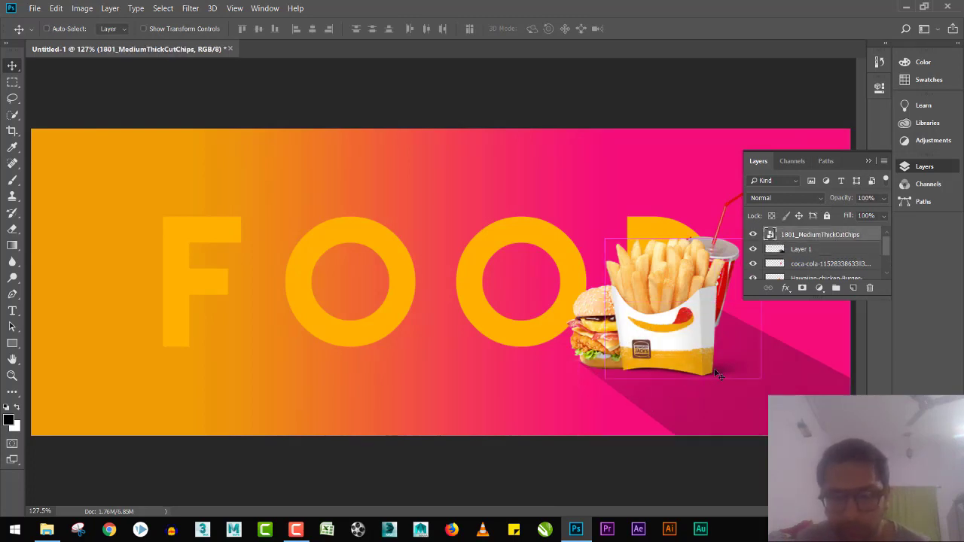
pyautogui.hotkey('ctrl', '1')
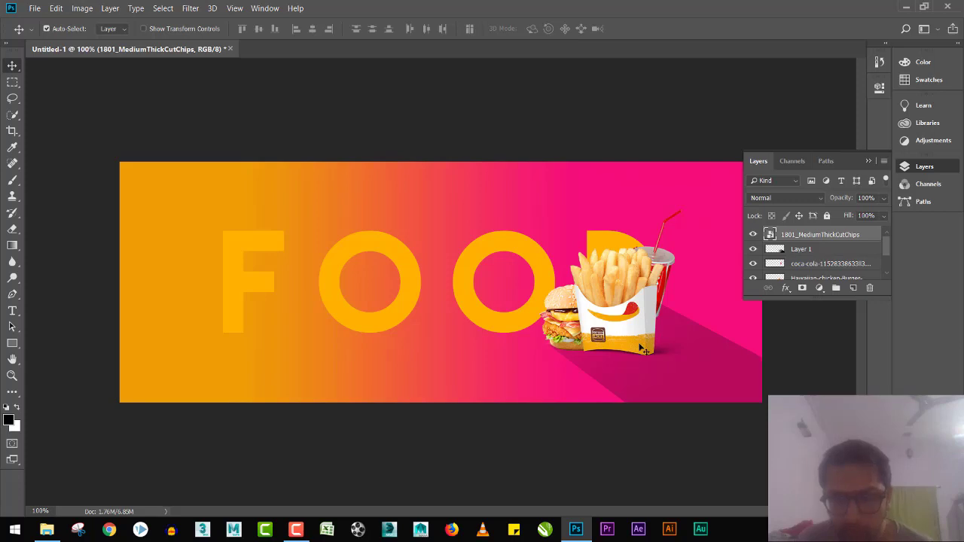
pyautogui.click(678, 362)
pyautogui.press('2')
pyautogui.press('6')
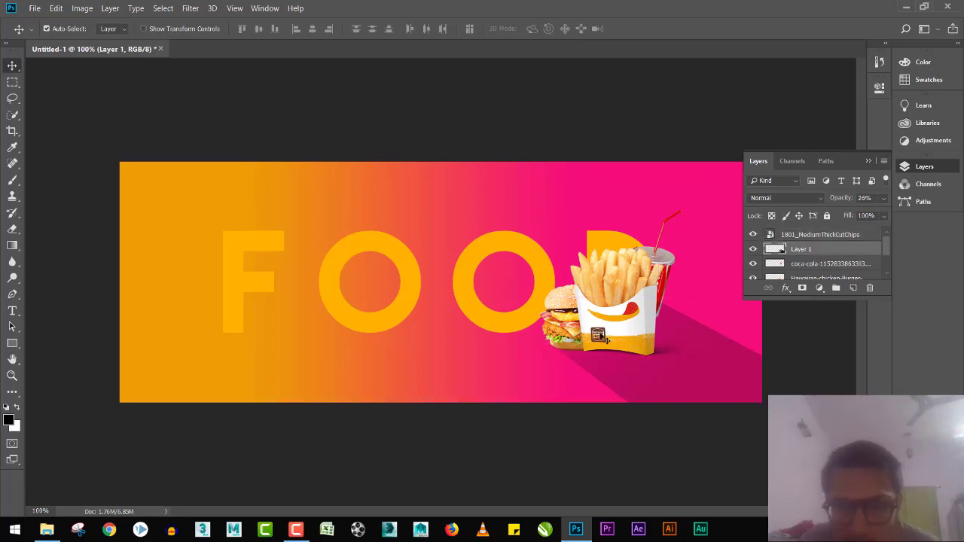
pyautogui.hotkey('ctrl', 'shift', '[')
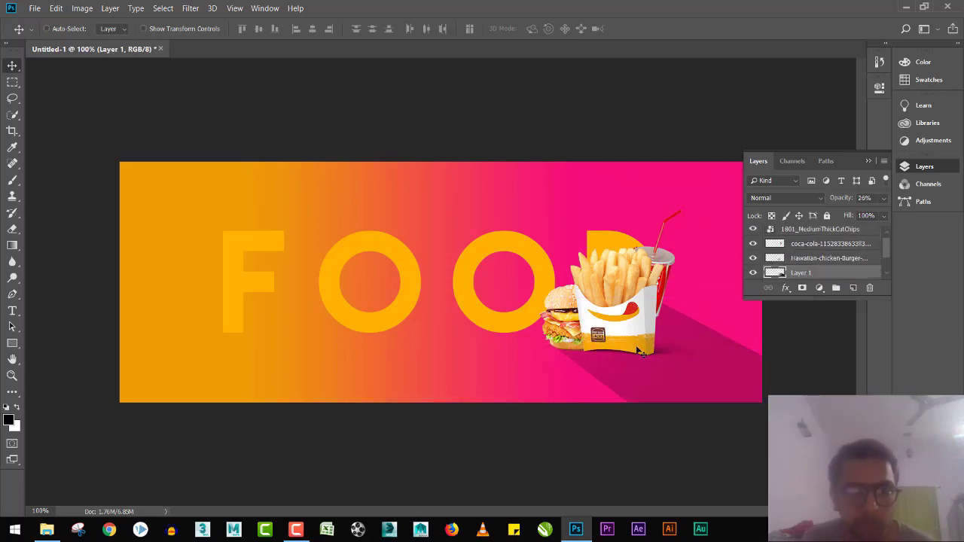
# Scale the fries, cola and burger layers together to about 88% and tilt them 4°
pyautogui.click(258, 231)
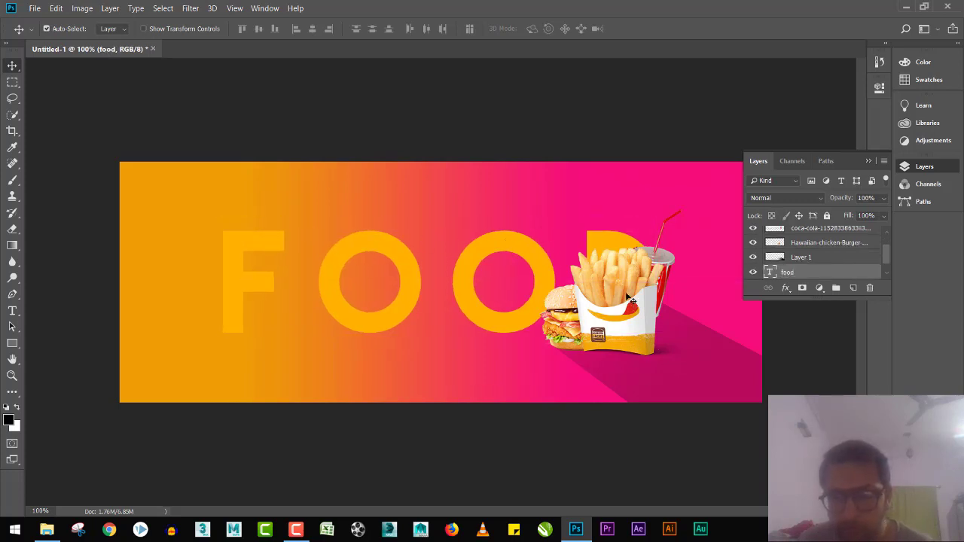
pyautogui.click(629, 299)
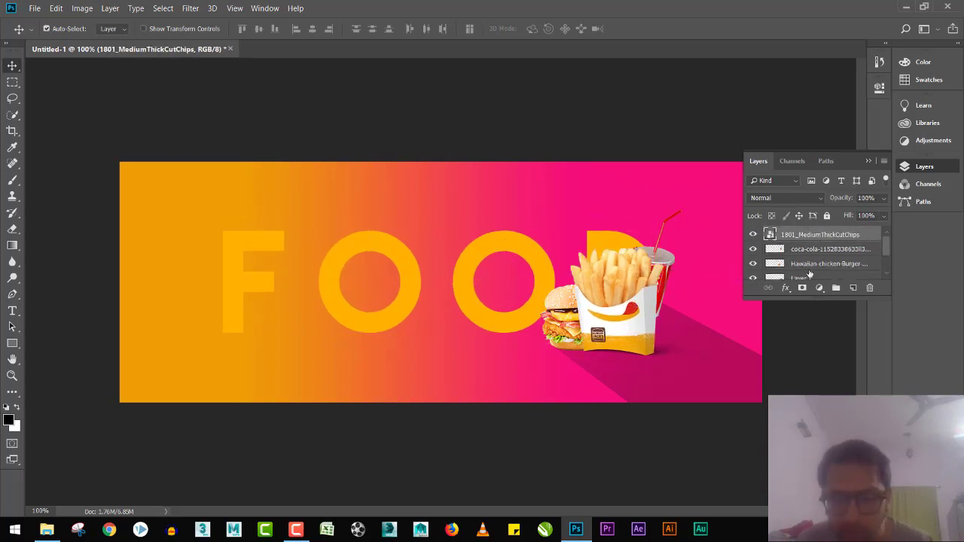
pyautogui.keyDown('shift'); pyautogui.click(810, 270); pyautogui.keyUp('shift')
pyautogui.hotkey('ctrl', 't')
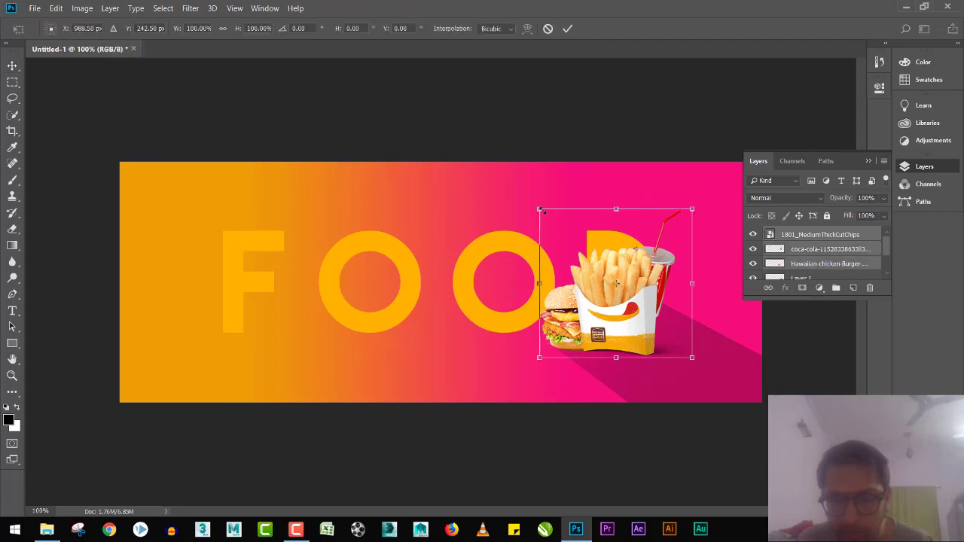
pyautogui.moveTo(541, 214); pyautogui.dragTo(555, 227)
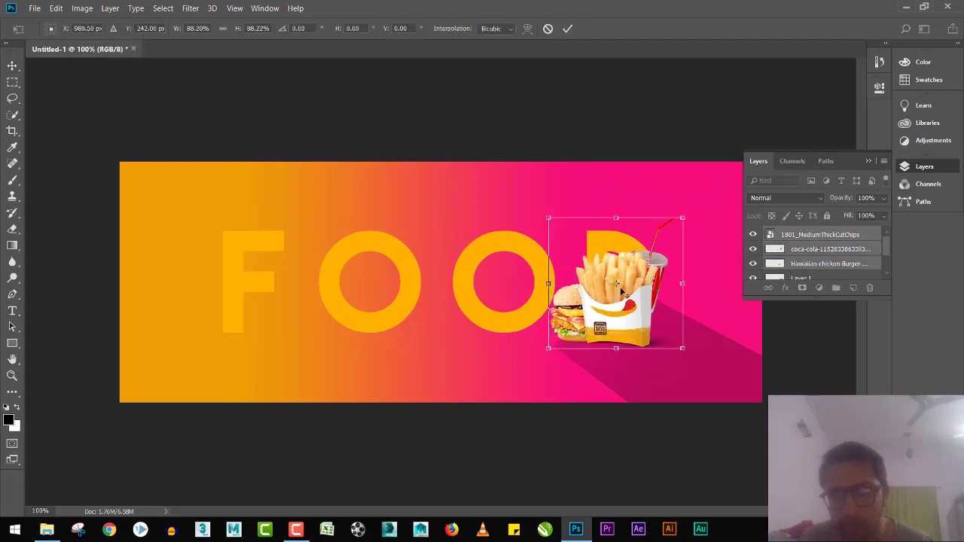
pyautogui.moveTo(623, 296); pyautogui.dragTo(625, 299)
pyautogui.moveTo(701, 312); pyautogui.dragTo(699, 320)
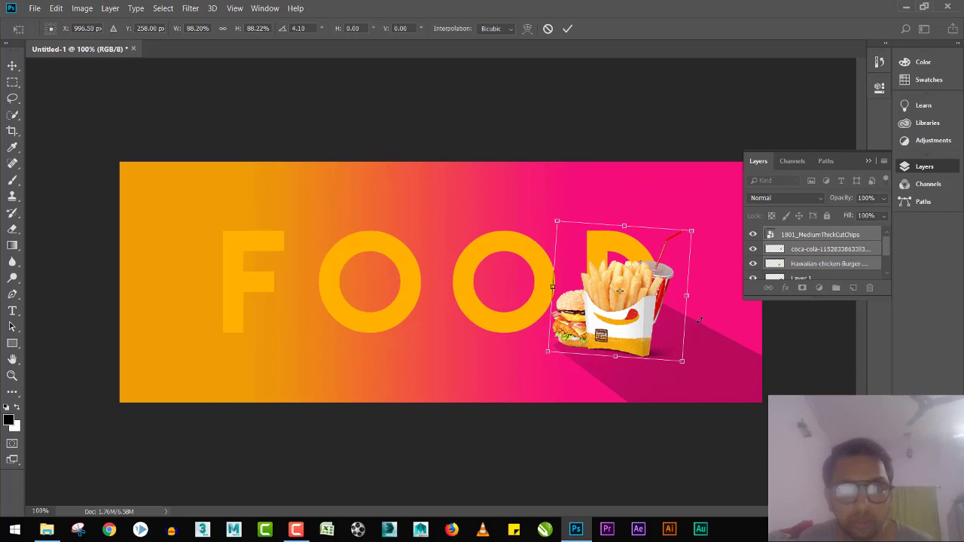
pyautogui.hotkey('alt', 'Tab')
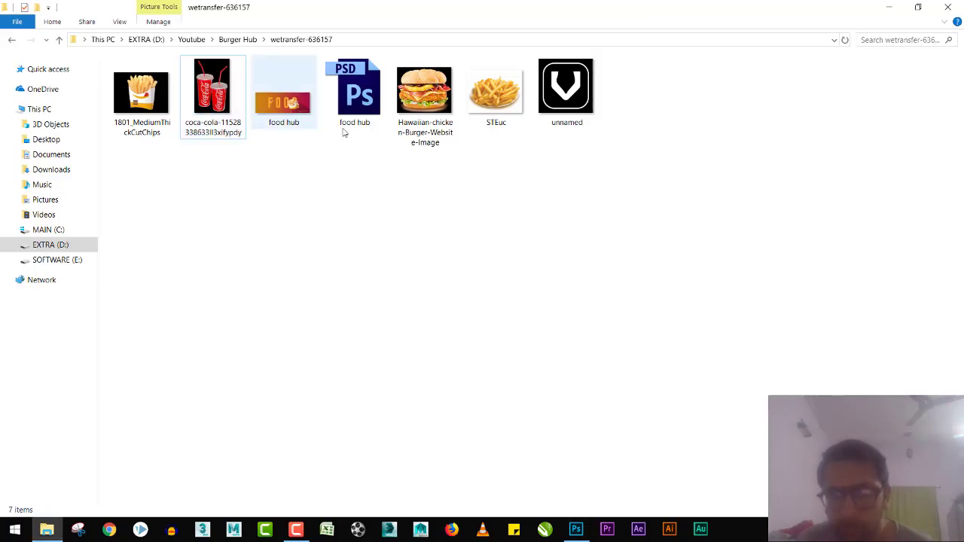
pyautogui.hotkey('alt', 'Tab')
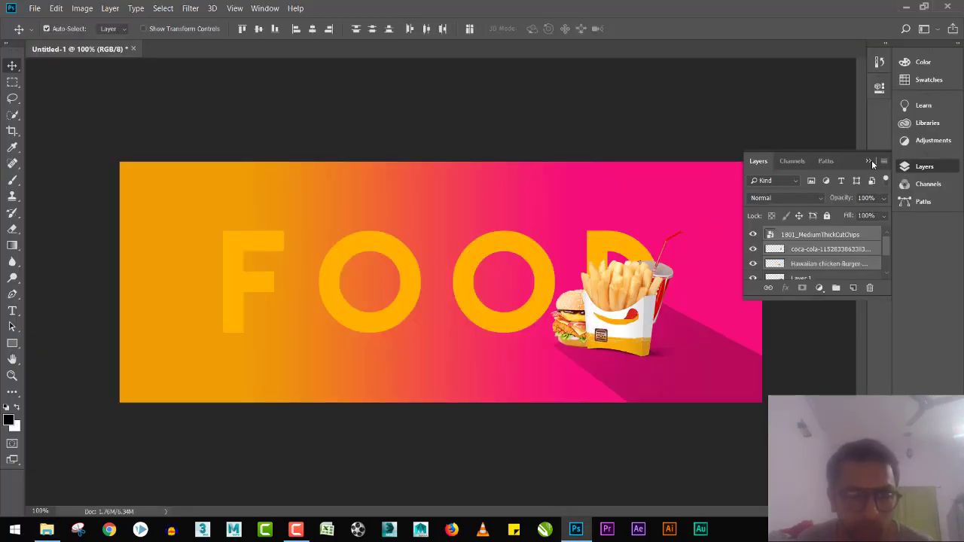
pyautogui.click(870, 161)
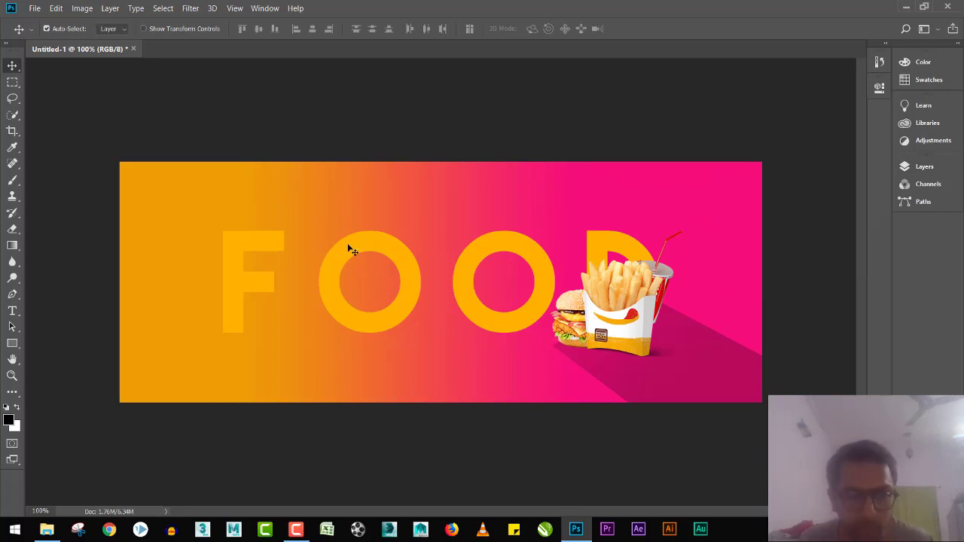
# Add a new 'HUB' text line above FOOD and select its characters
pyautogui.click(241, 269)
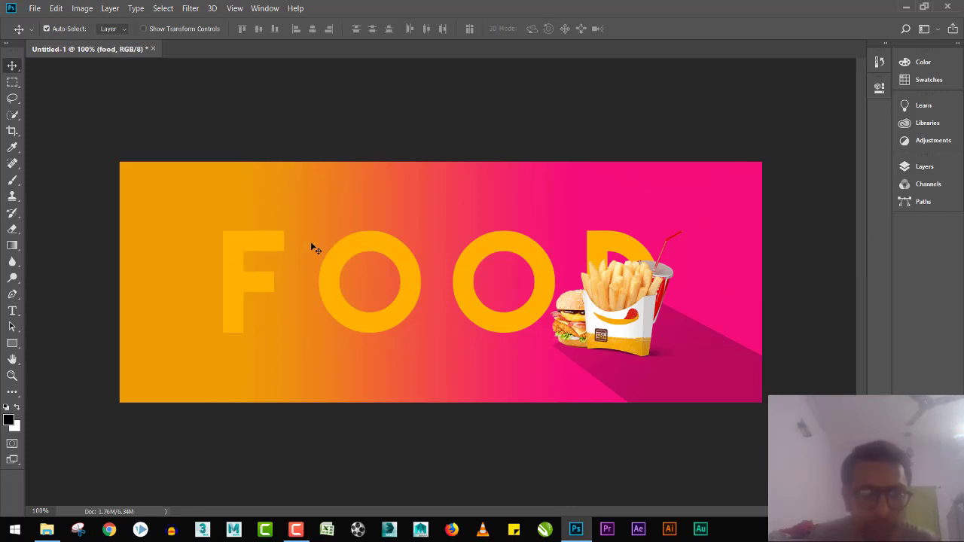
pyautogui.press('t')
pyautogui.click(350, 189)
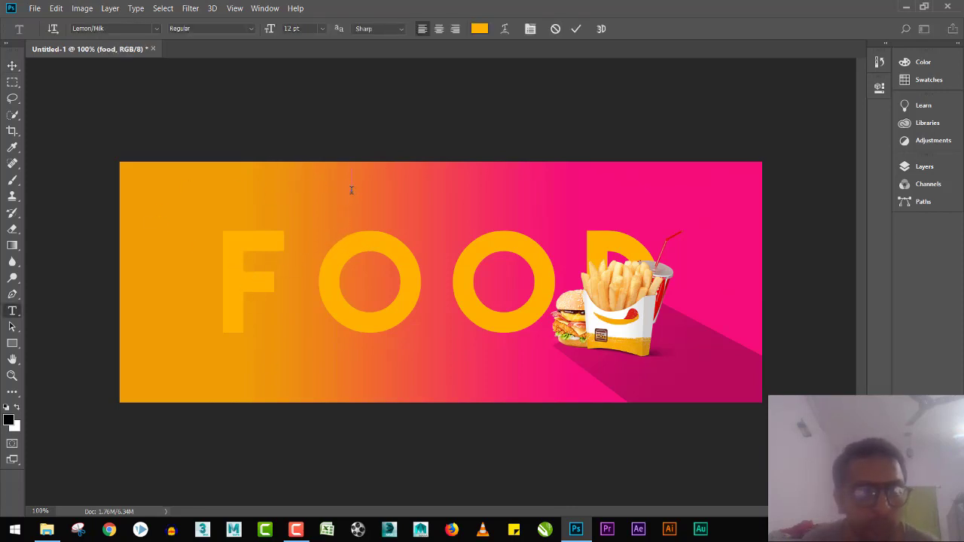
pyautogui.write('HUB')
pyautogui.hotkey('ctrl', 'a')
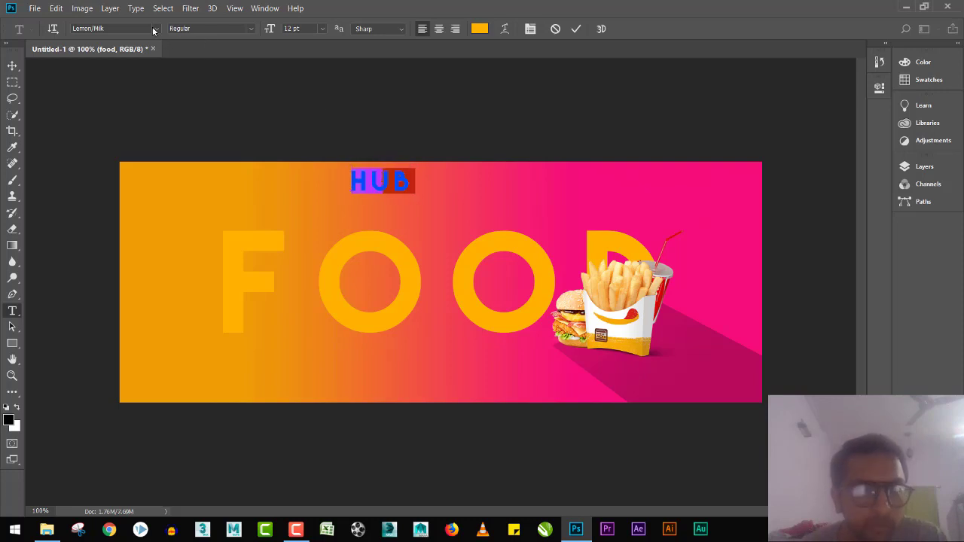
# Try several script fonts and set the hub text in Edwardian Script ITC
pyautogui.click(154, 29)
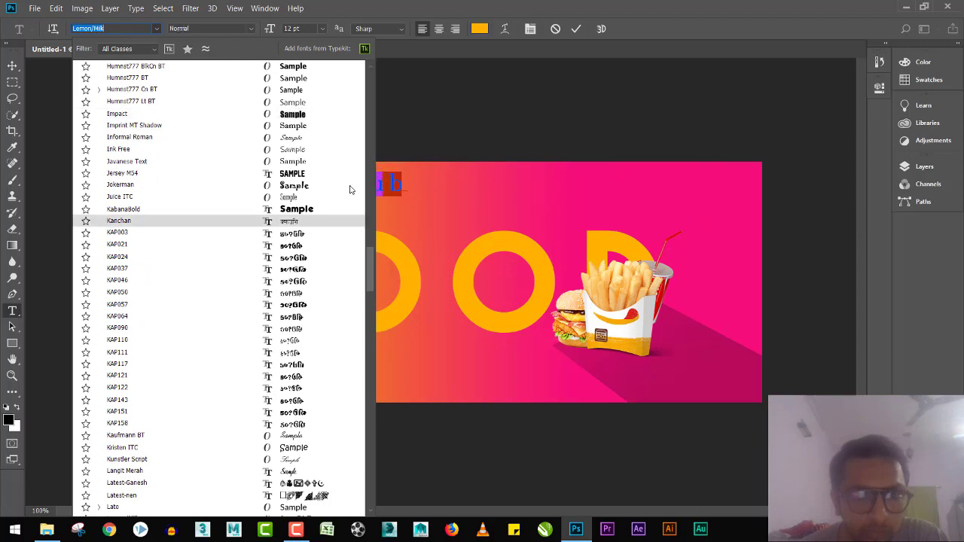
pyautogui.scroll(15, 349, 189)
pyautogui.scroll(10, 350, 189)
pyautogui.click(324, 273)
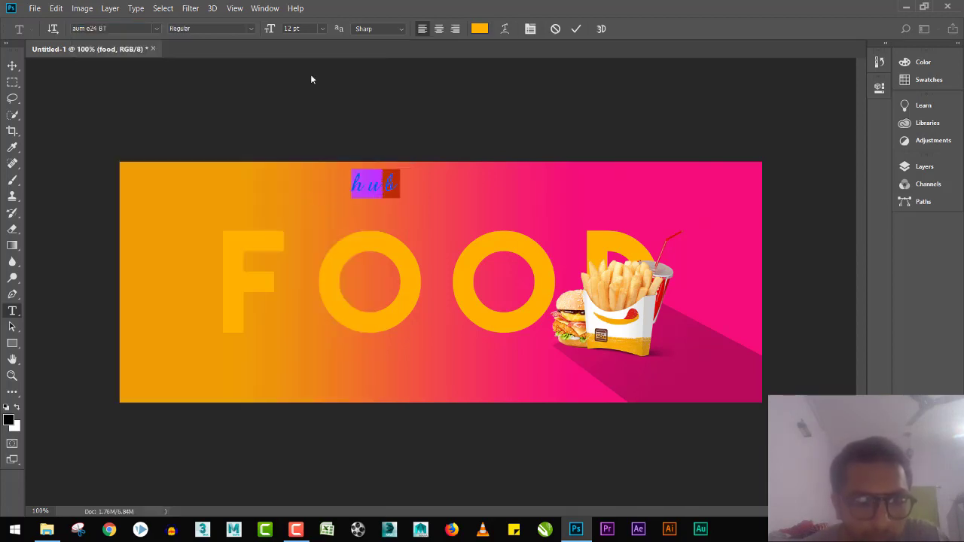
pyautogui.click(157, 28)
pyautogui.moveTo(370, 76); pyautogui.dragTo(370, 185)
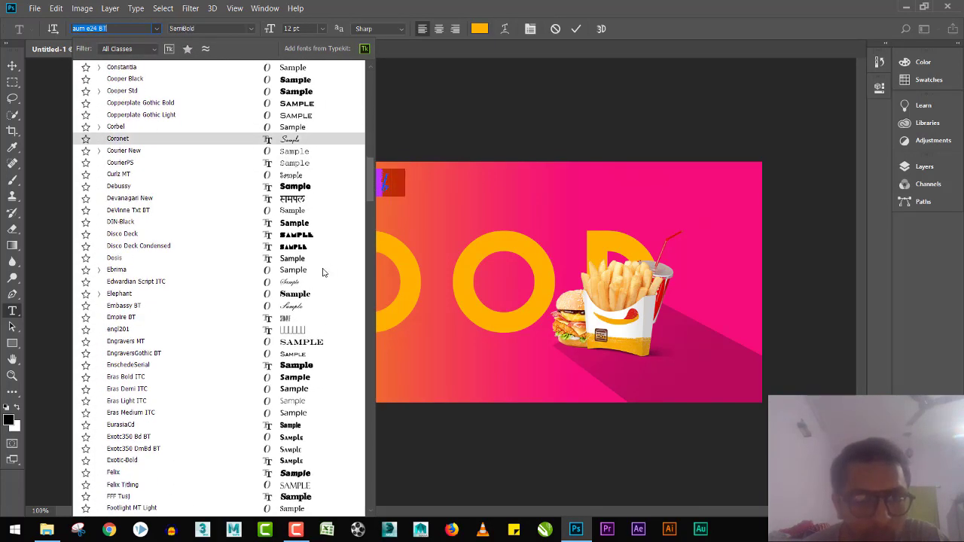
pyautogui.click(324, 280)
pyautogui.click(157, 28)
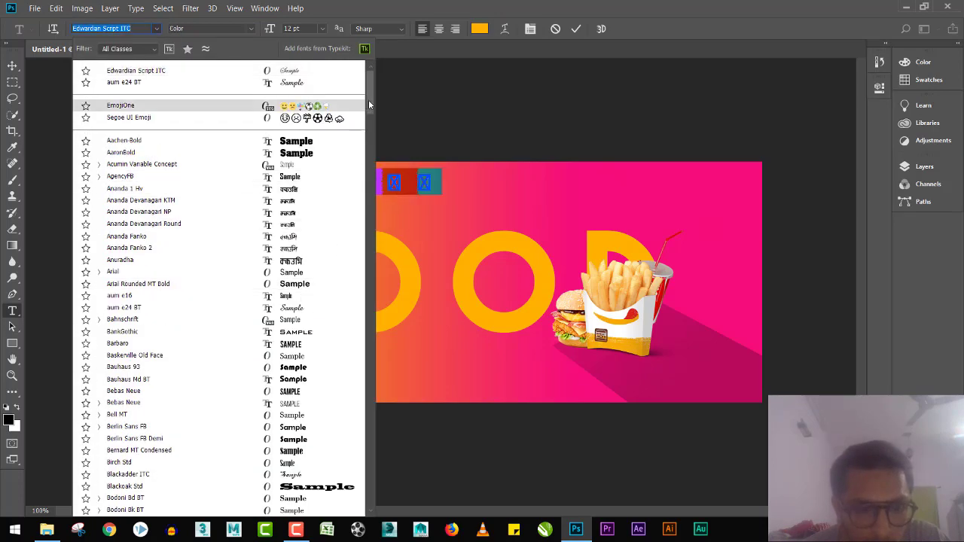
pyautogui.moveTo(369, 105); pyautogui.dragTo(371, 294)
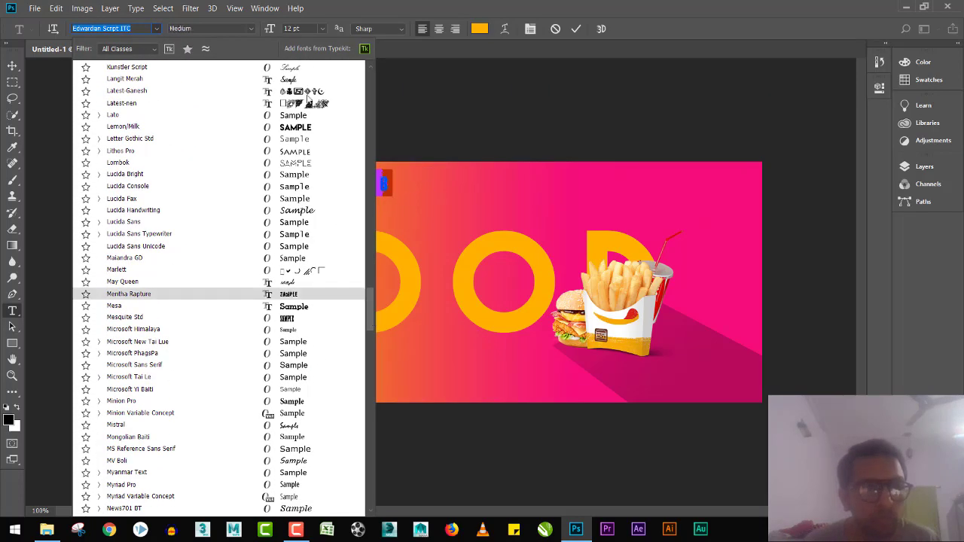
pyautogui.press('Return')
pyautogui.click(12, 65)
pyautogui.hotkey('ctrl', 't')
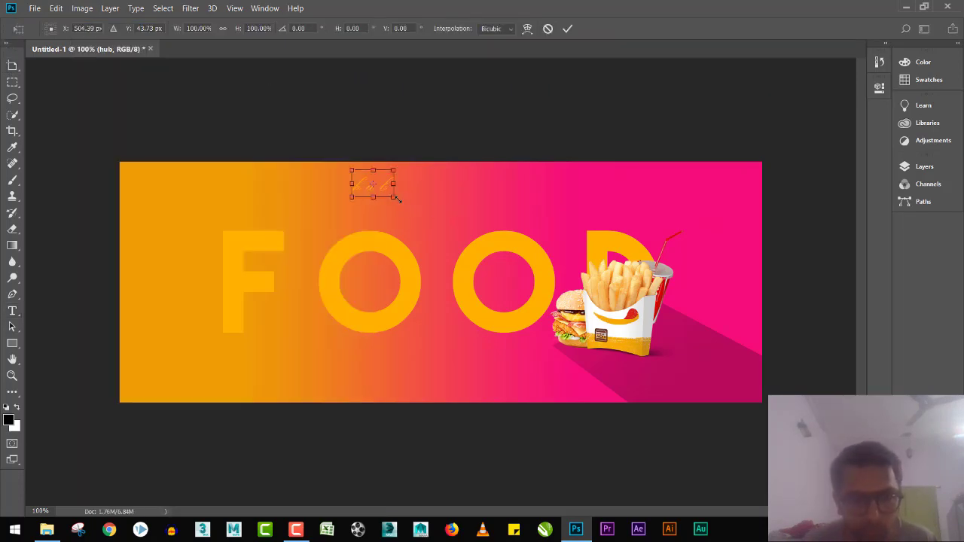
# Enlarge the hub text to about 291% and reselect all its characters
pyautogui.moveTo(399, 199)
pyautogui.mouseDown()
pyautogui.moveTo(436, 228)
pyautogui.moveTo(356, 273)
pyautogui.moveTo(435, 223)
pyautogui.mouseUp()
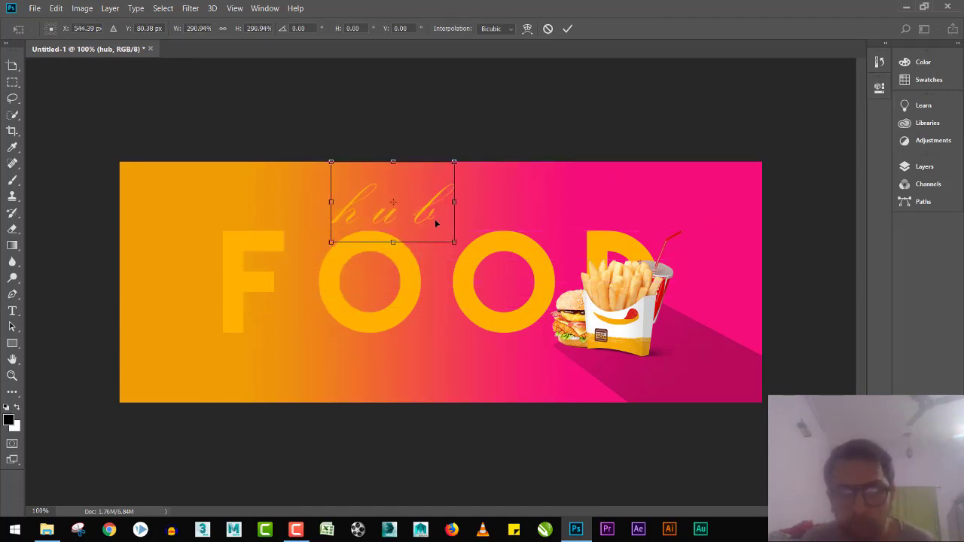
pyautogui.press('Return')
pyautogui.press('t')
pyautogui.click(416, 219)
pyautogui.hotkey('ctrl', 'a')
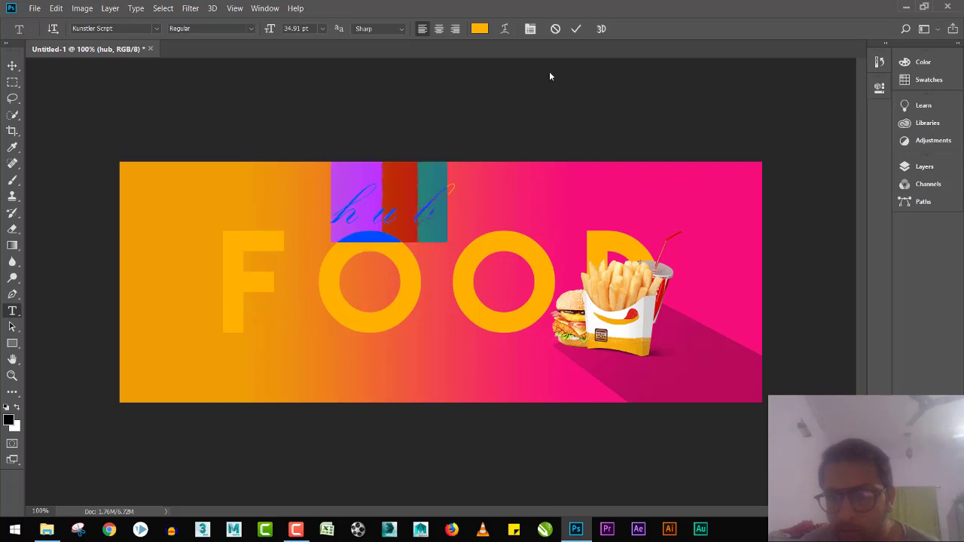
# Set the hub text's tracking to 0 and its colour to white
pyautogui.click(530, 28)
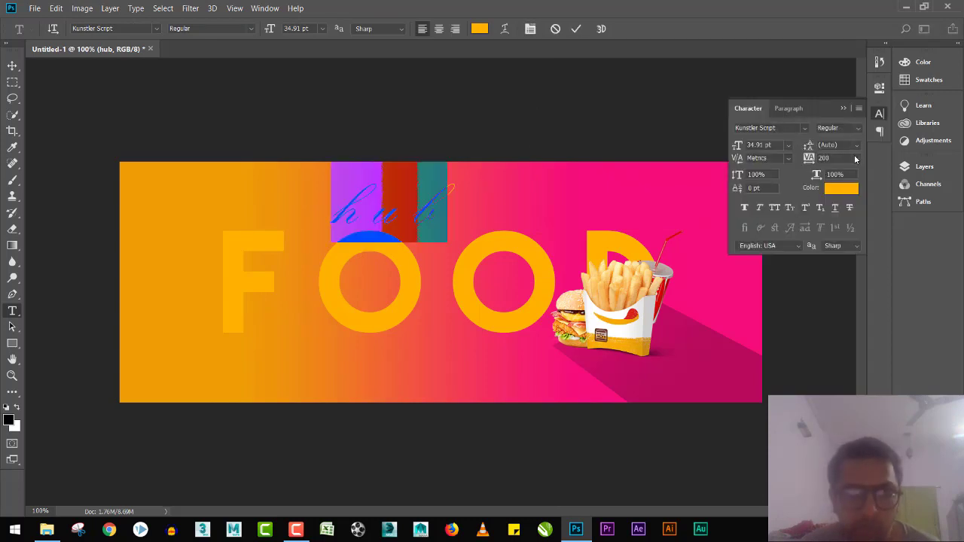
pyautogui.click(853, 159)
pyautogui.click(842, 233)
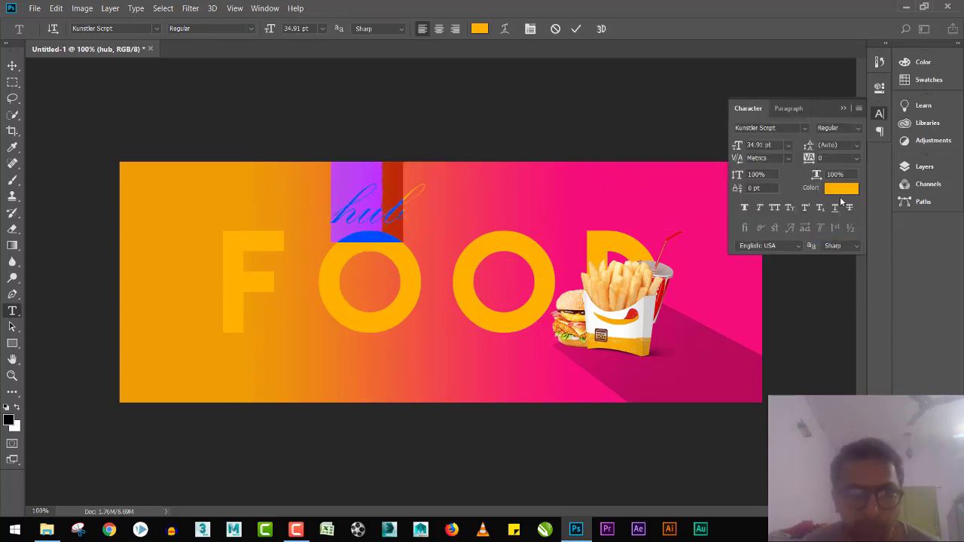
pyautogui.click(479, 28)
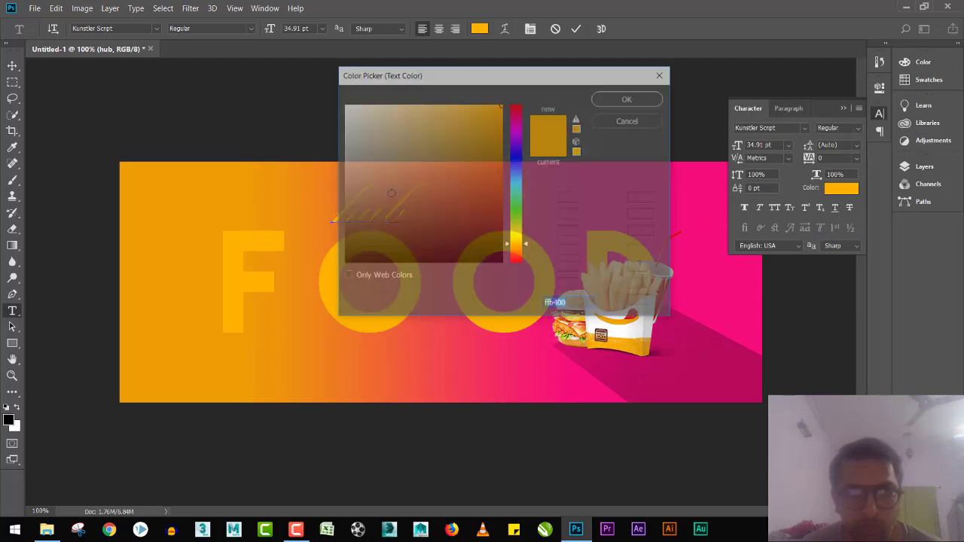
pyautogui.click(343, 105)
pyautogui.click(611, 99)
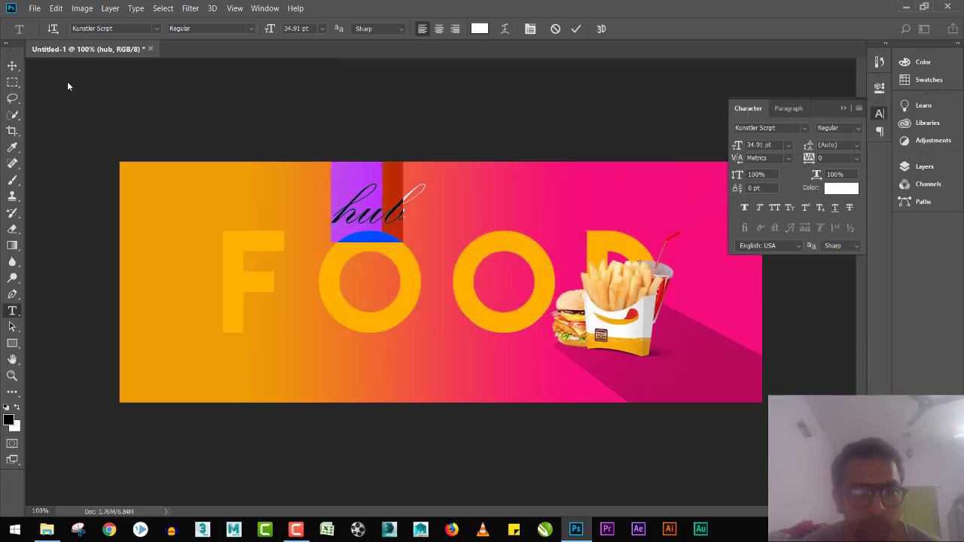
# Place the white hub across the F, scaled to 37.1 pt and tilted up about 12°
pyautogui.click(12, 66)
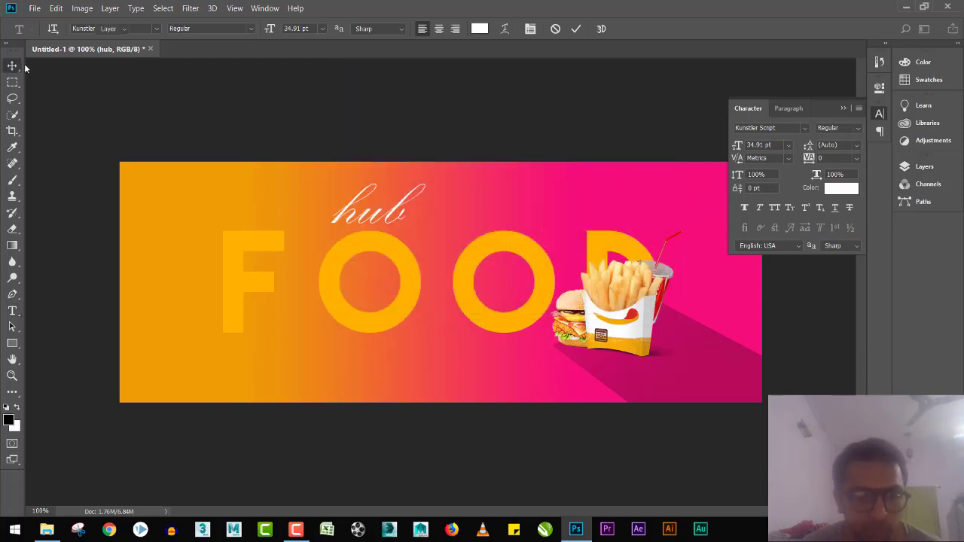
pyautogui.moveTo(331, 225); pyautogui.dragTo(238, 271)
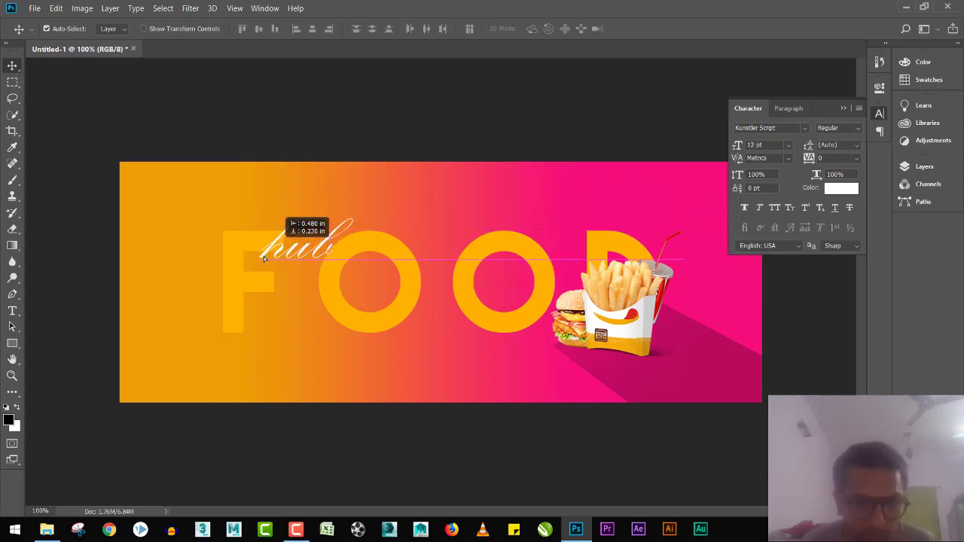
pyautogui.hotkey('ctrl', 't')
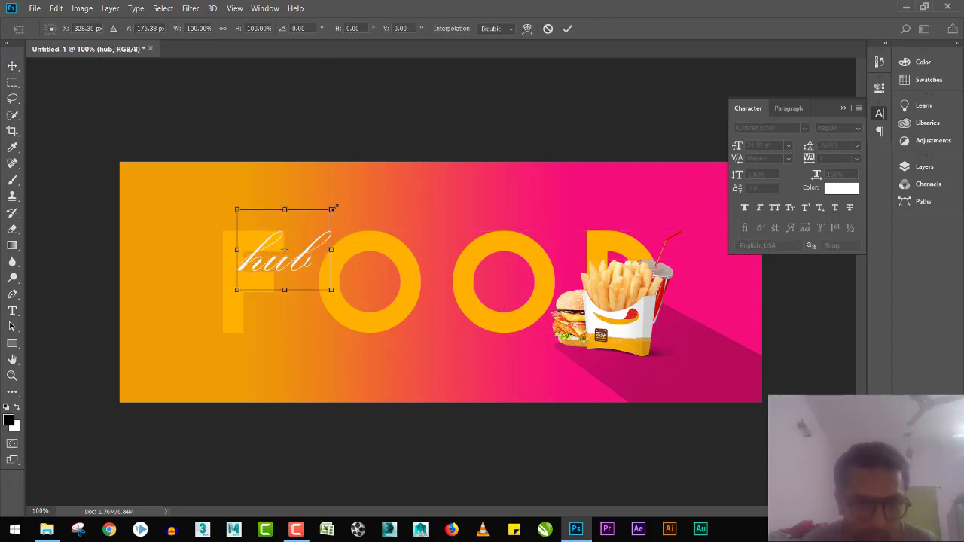
pyautogui.moveTo(333, 207); pyautogui.dragTo(313, 225)
pyautogui.moveTo(280, 271); pyautogui.dragTo(260, 282)
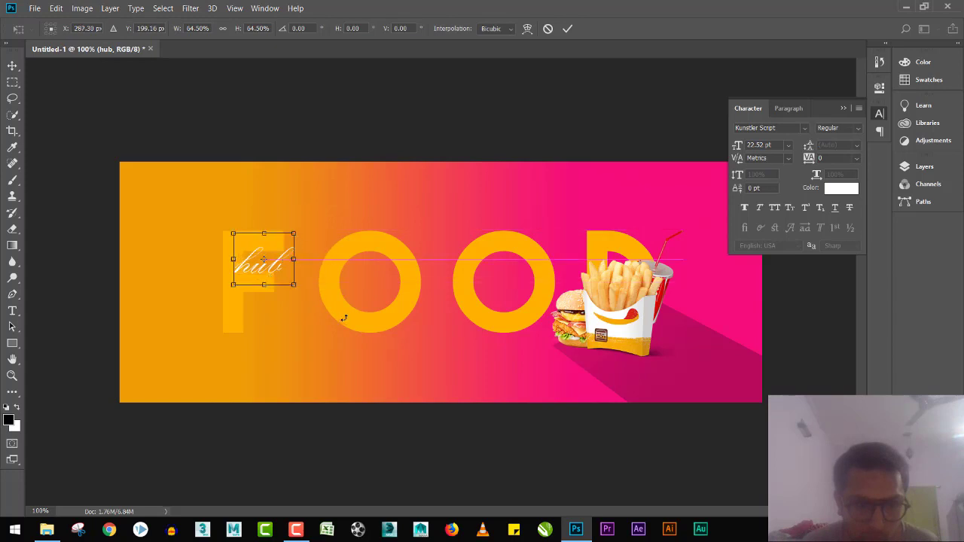
pyautogui.moveTo(344, 311); pyautogui.dragTo(379, 287)
pyautogui.moveTo(298, 280)
pyautogui.mouseDown()
pyautogui.moveTo(319, 303)
pyautogui.moveTo(289, 290)
pyautogui.mouseUp()
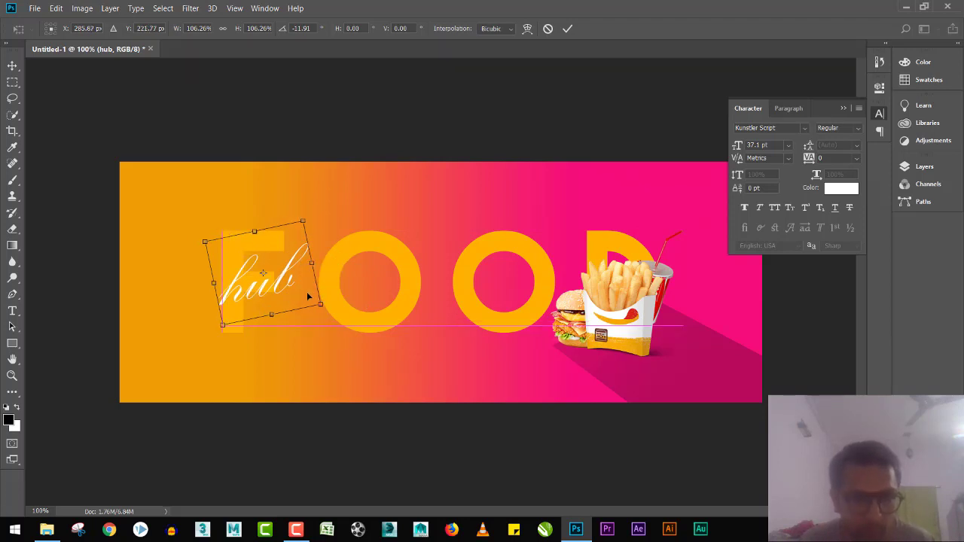
pyautogui.press('Return')
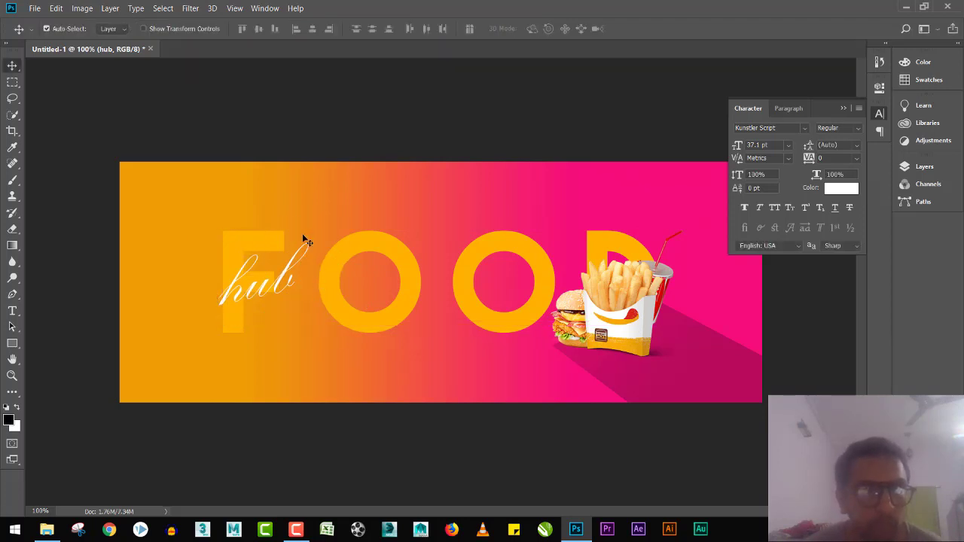
# Change the hub font to Mistral and shift it slightly right over the F
pyautogui.doubleClick(305, 239)
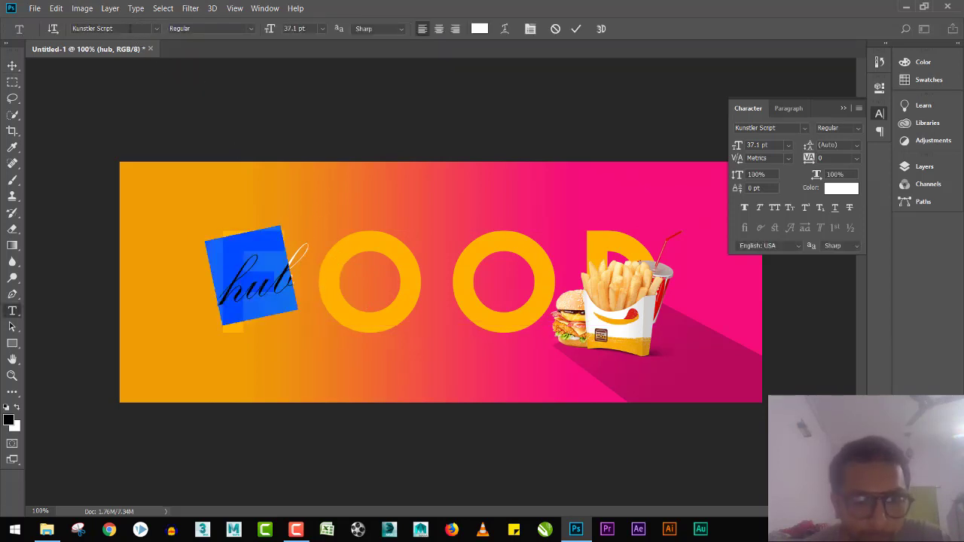
pyautogui.click(92, 28)
pyautogui.click(157, 28)
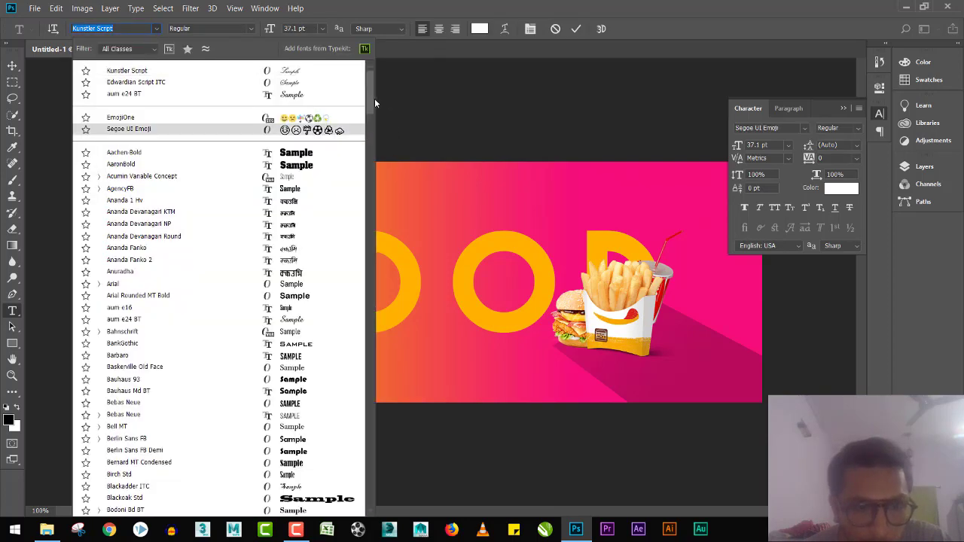
pyautogui.moveTo(374, 98); pyautogui.dragTo(378, 339)
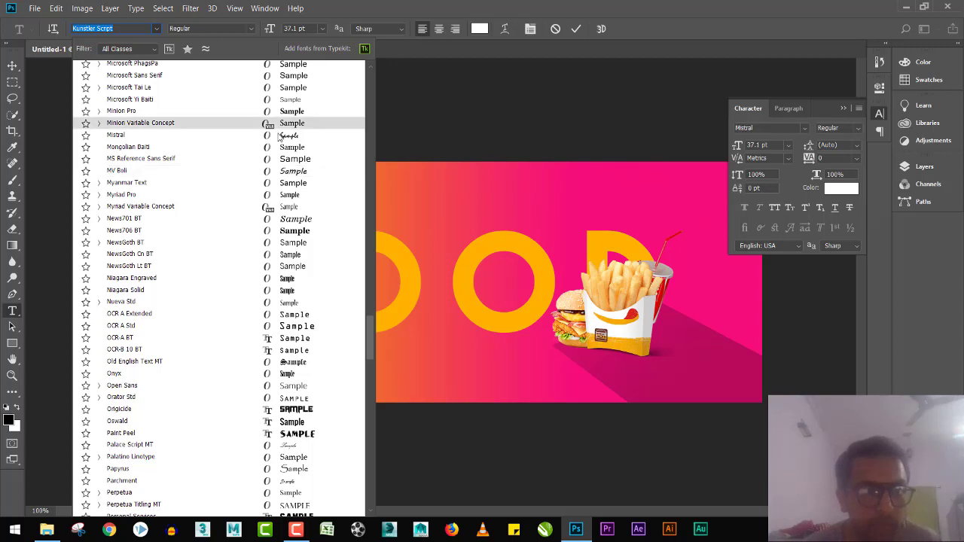
pyautogui.click(279, 135)
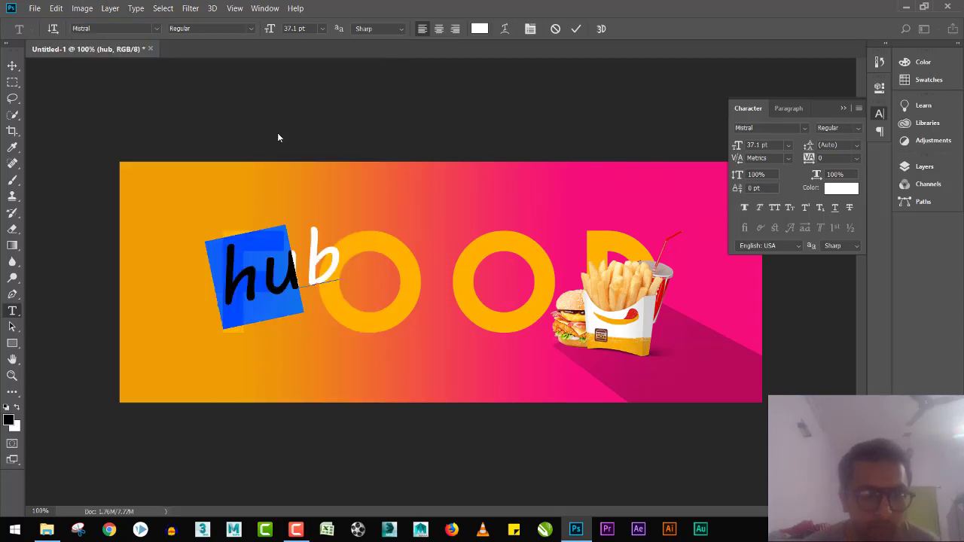
pyautogui.click(12, 66)
pyautogui.moveTo(278, 279); pyautogui.dragTo(294, 263)
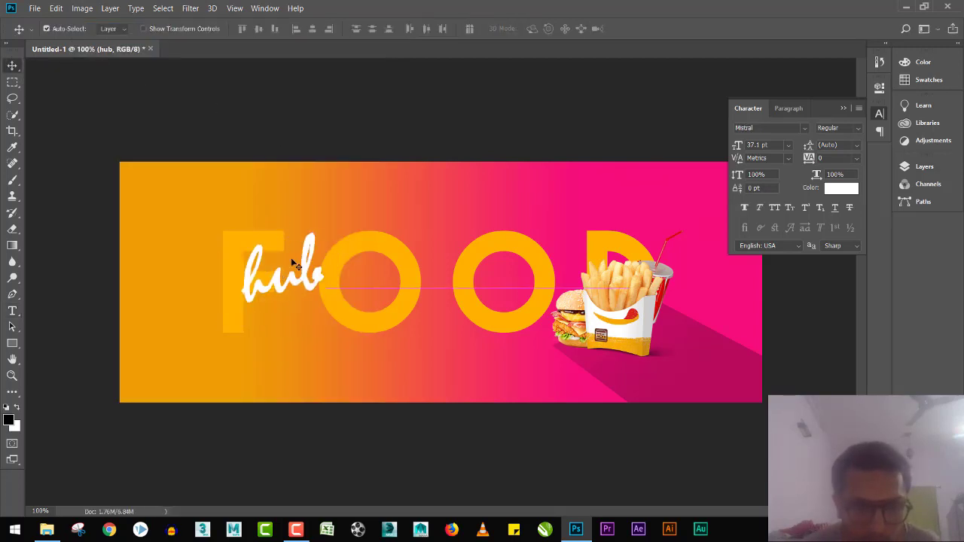
# Shrink hub to about half size (18.81 pt) and nudge it onto the F's middle
pyautogui.hotkey('ctrl', 't')
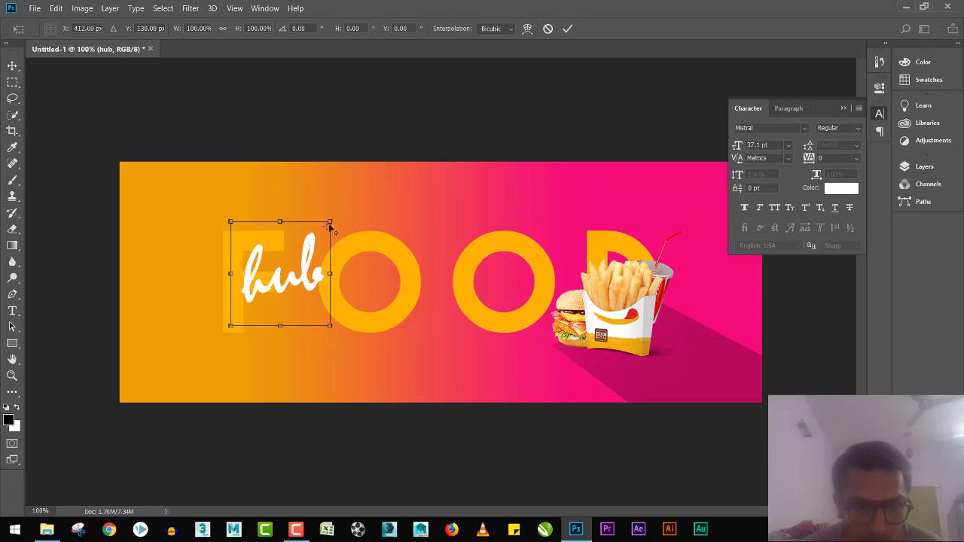
pyautogui.moveTo(331, 217); pyautogui.dragTo(278, 284)
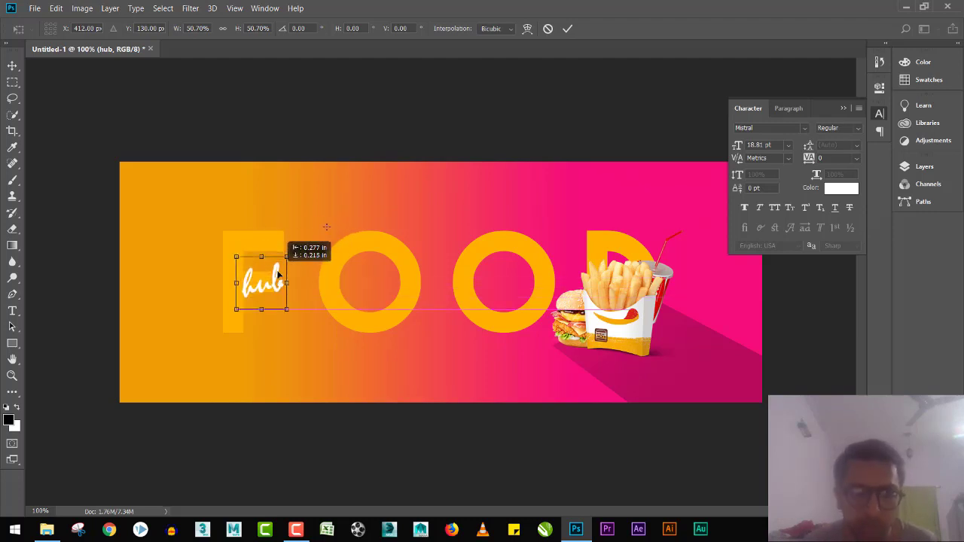
pyautogui.press('Return')
pyautogui.press('Up')
pyautogui.press('Up')
pyautogui.press('Up')
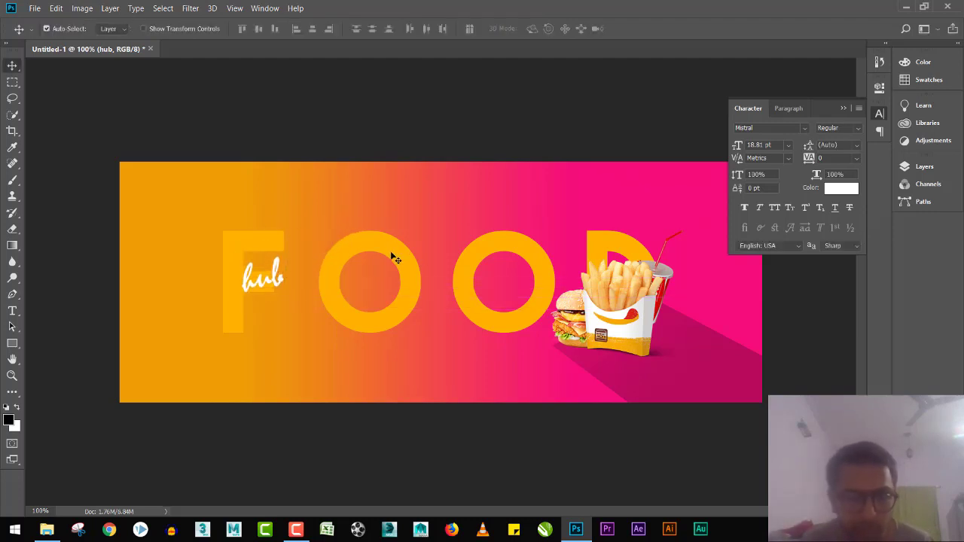
pyautogui.press('Up')
pyautogui.press('Up')
pyautogui.press('Up')
pyautogui.press('Right')
pyautogui.press('Right')
pyautogui.press('Right')
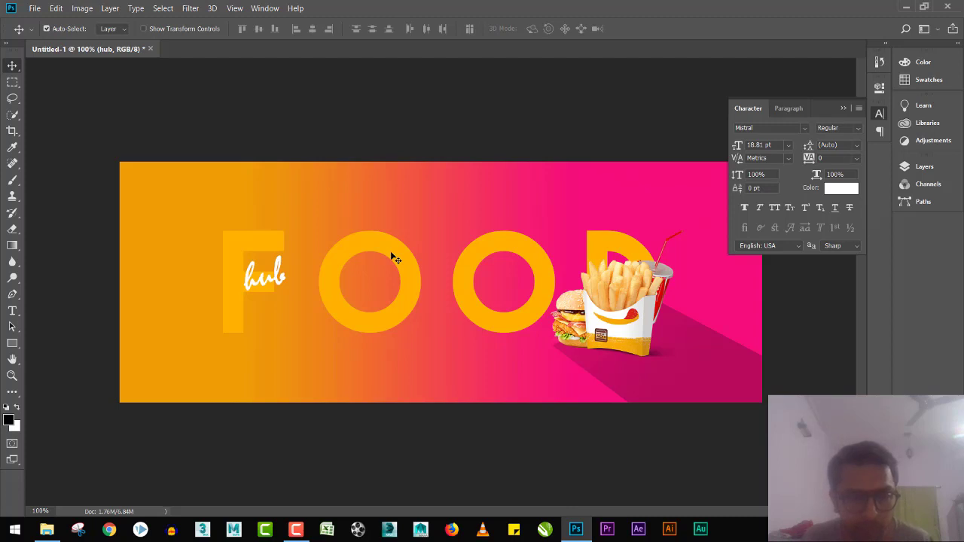
pyautogui.click(391, 200)
pyautogui.press('t')
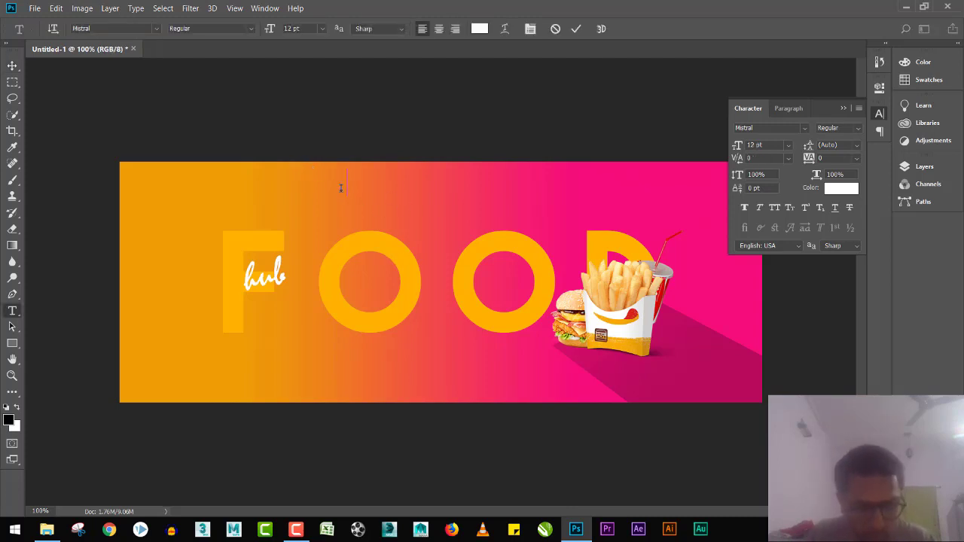
pyautogui.write('food')
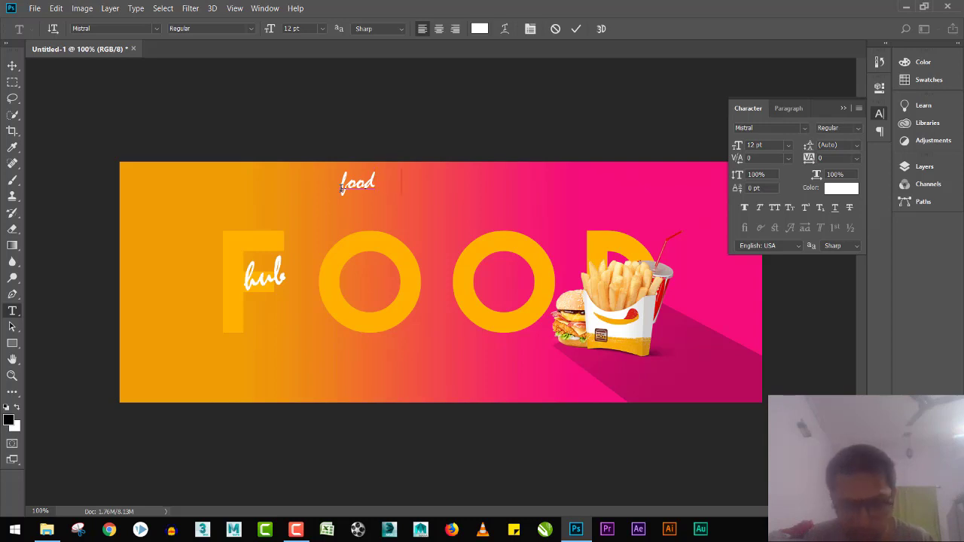
pyautogui.write('hub.com')
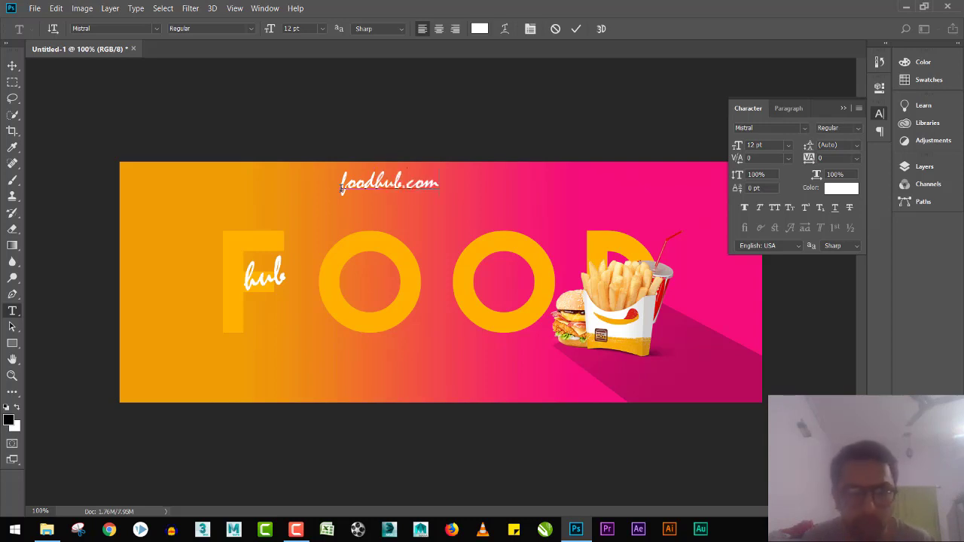
pyautogui.write('www.')
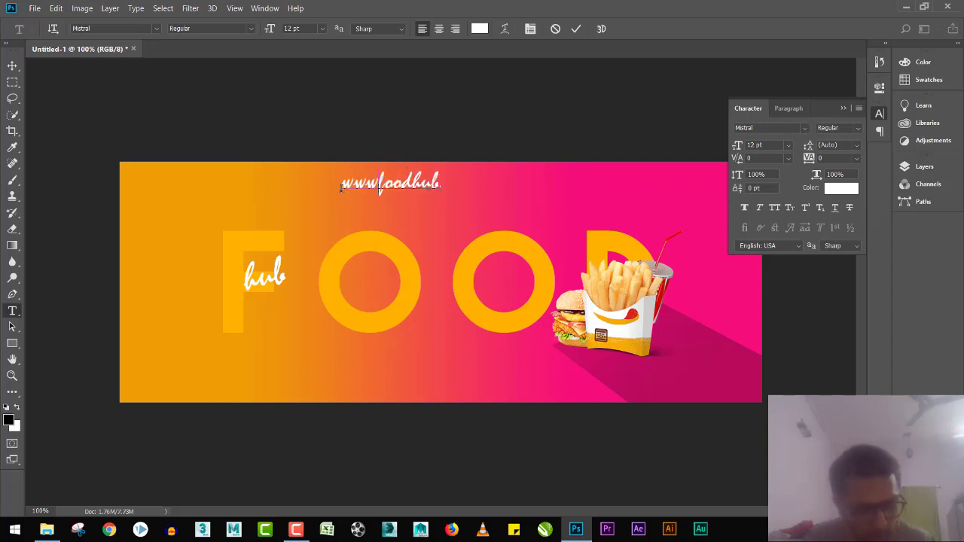
pyautogui.hotkey('ctrl', 'a')
pyautogui.click(118, 28)
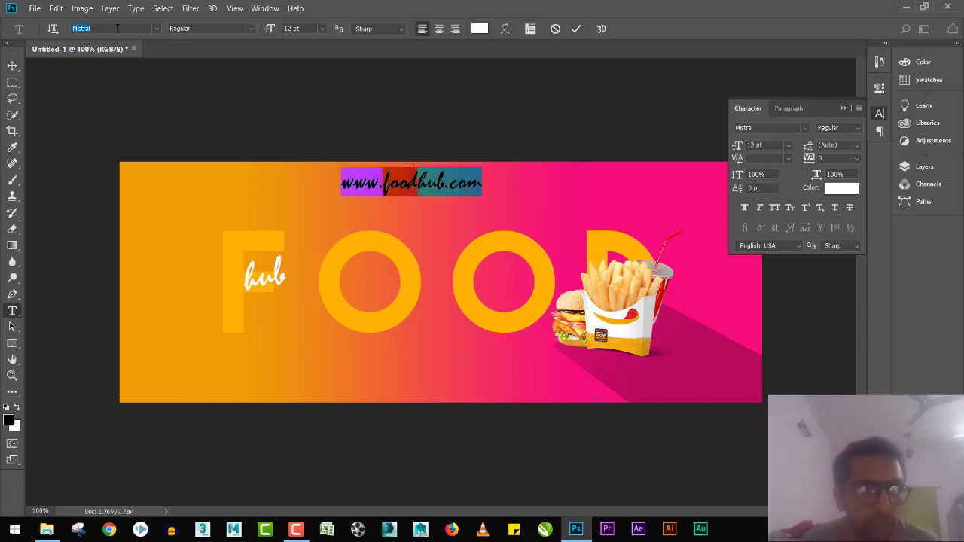
pyautogui.write('century')
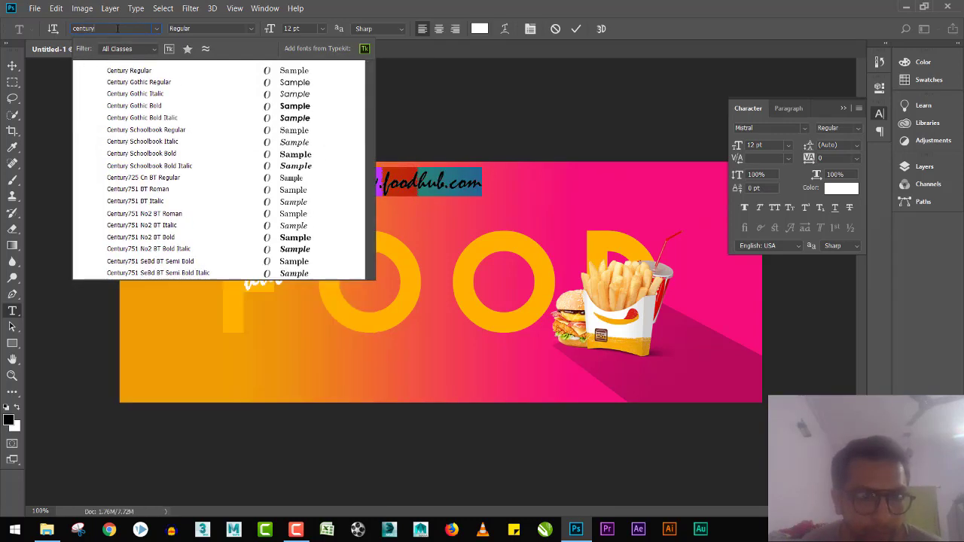
pyautogui.click(143, 82)
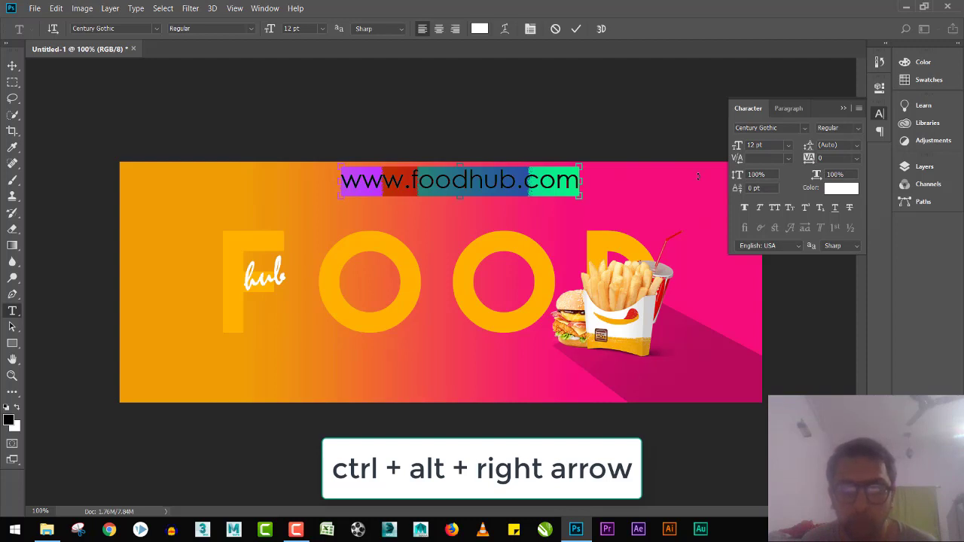
# Widen the web address tracking to 900 and set its size to 6 pt
pyautogui.hotkey('ctrl', 'alt', 'Right')
pyautogui.hotkey('ctrl', 'alt', 'Right')
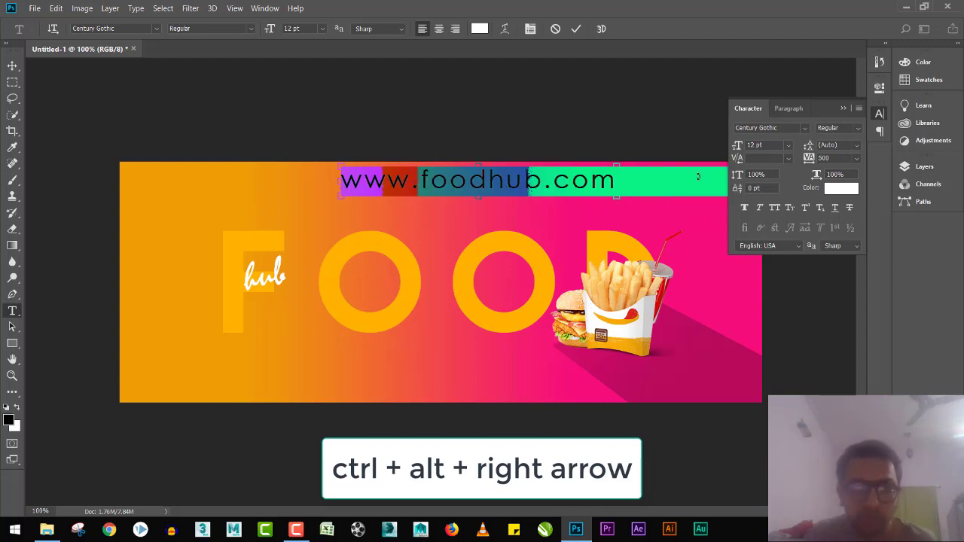
pyautogui.hotkey('ctrl', 'alt', 'Right')
pyautogui.hotkey('ctrl', 'alt', 'Right')
pyautogui.hotkey('ctrl', 'alt', 'Right')
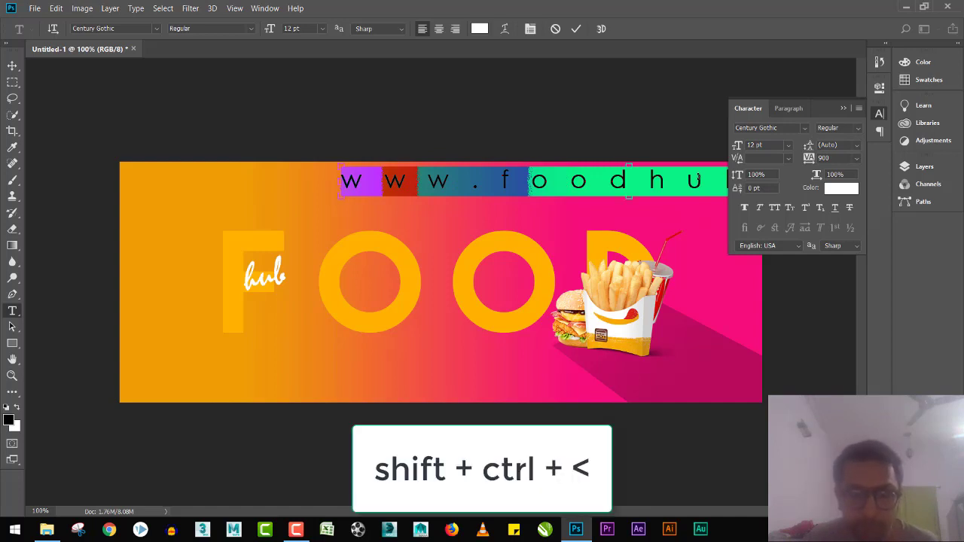
pyautogui.hotkey('ctrl', 'shift', ',')
pyautogui.hotkey('ctrl', 'shift', ',')
pyautogui.hotkey('ctrl', 'shift', ',')
pyautogui.hotkey('ctrl', 'shift', ',')
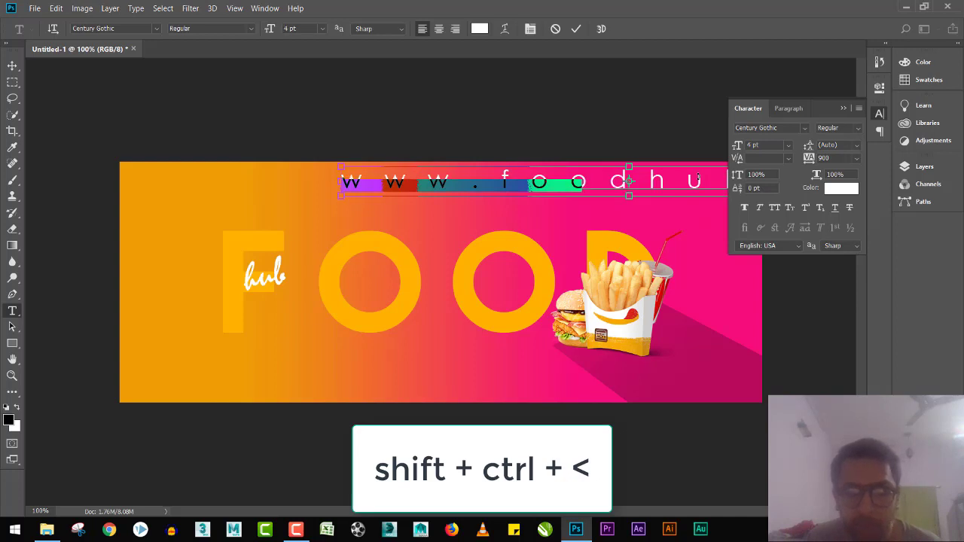
pyautogui.hotkey('ctrl', 'shift', ',')
pyautogui.hotkey('ctrl', 'shift', '.')
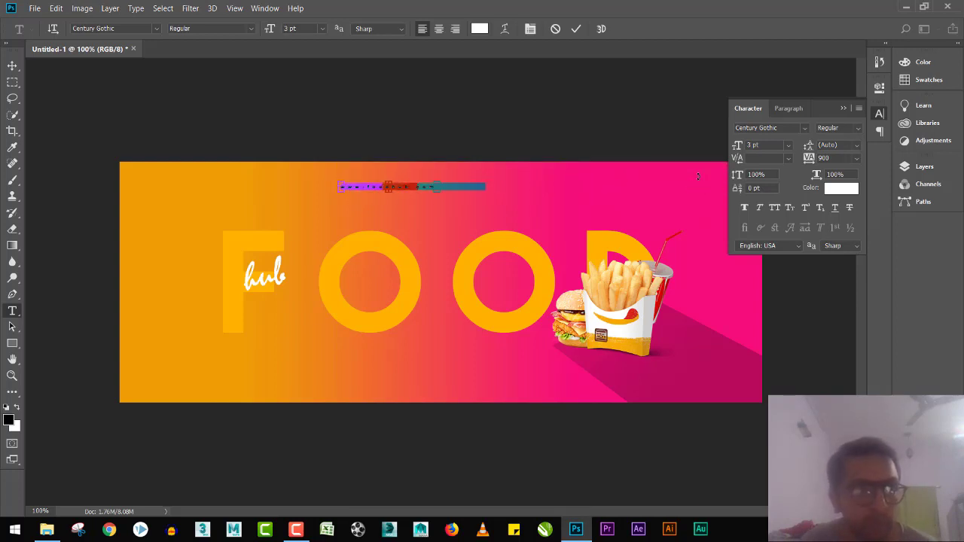
pyautogui.hotkey('ctrl', 'shift', '.')
pyautogui.hotkey('ctrl', 'shift', '.')
pyautogui.hotkey('ctrl', 'shift', '.')
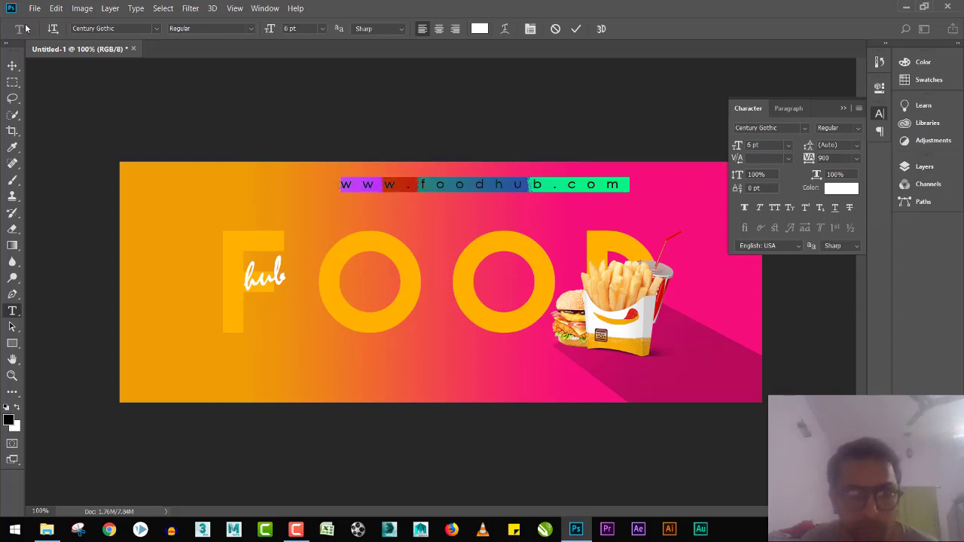
pyautogui.click(12, 66)
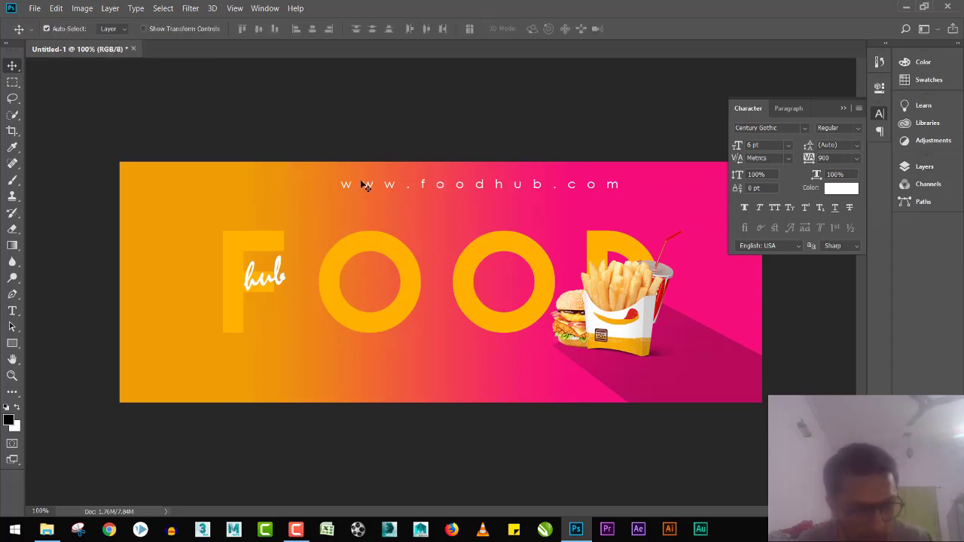
# Move the web address under FOOD and enlarge it about 110% to 8.64 pt
pyautogui.moveTo(350, 215); pyautogui.dragTo(233, 377)
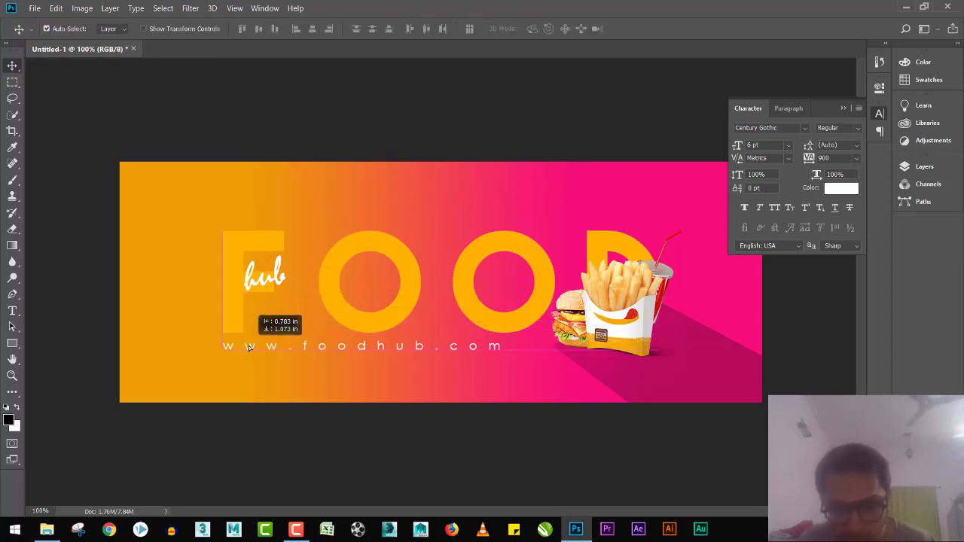
pyautogui.hotkey('ctrl', 't')
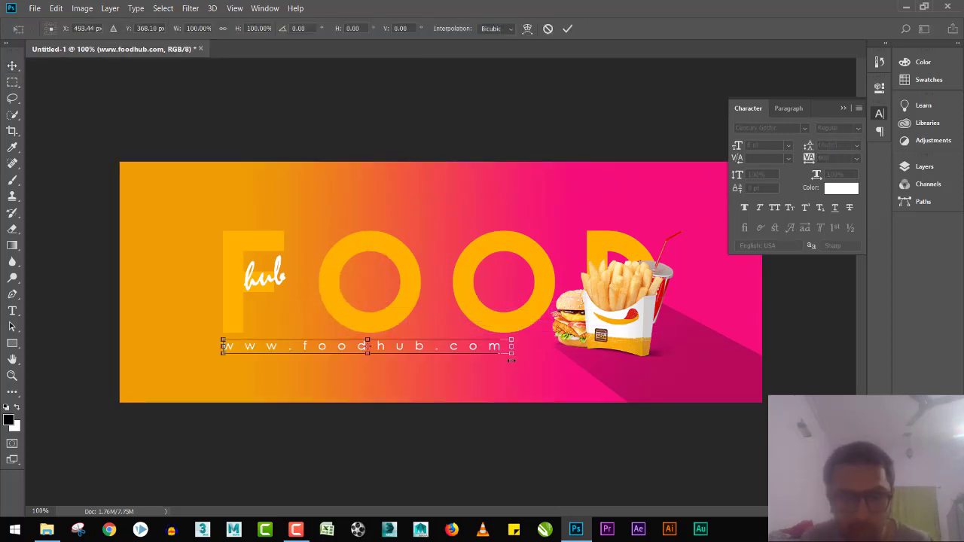
pyautogui.moveTo(511, 360); pyautogui.dragTo(543, 369)
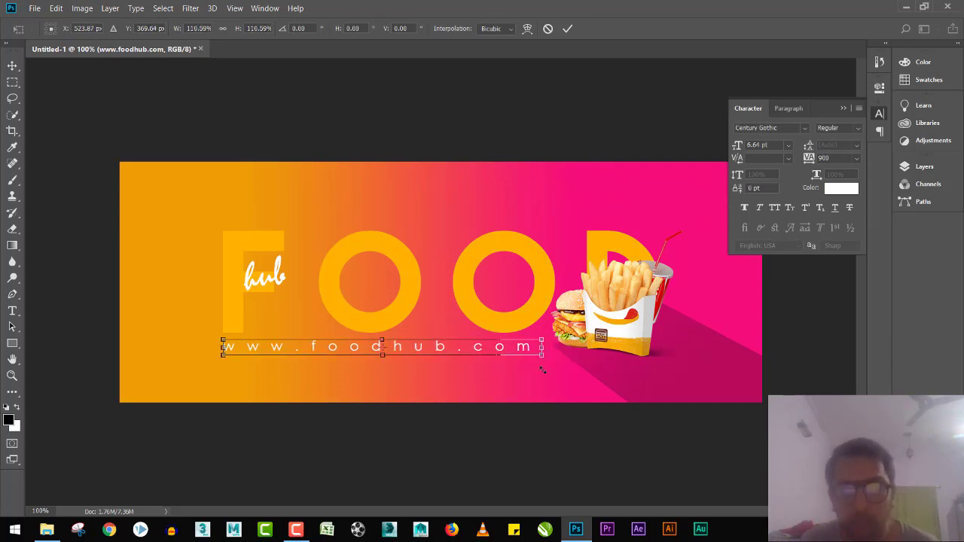
pyautogui.press('Return')
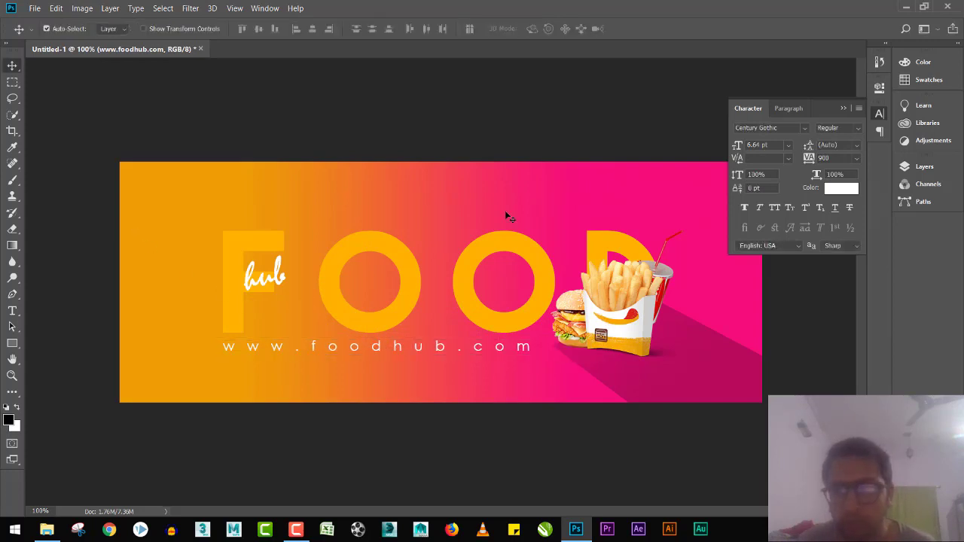
pyautogui.click(505, 213)
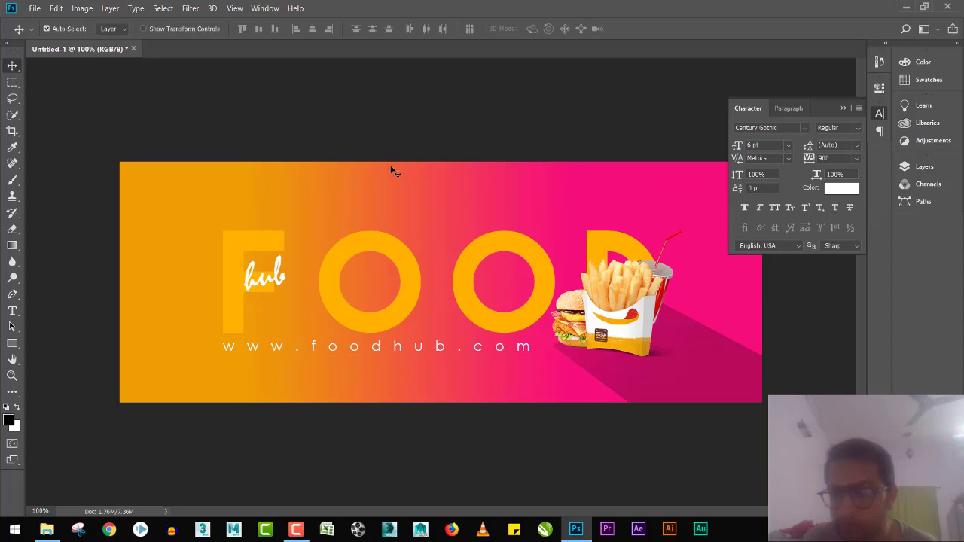
pyautogui.click(848, 108)
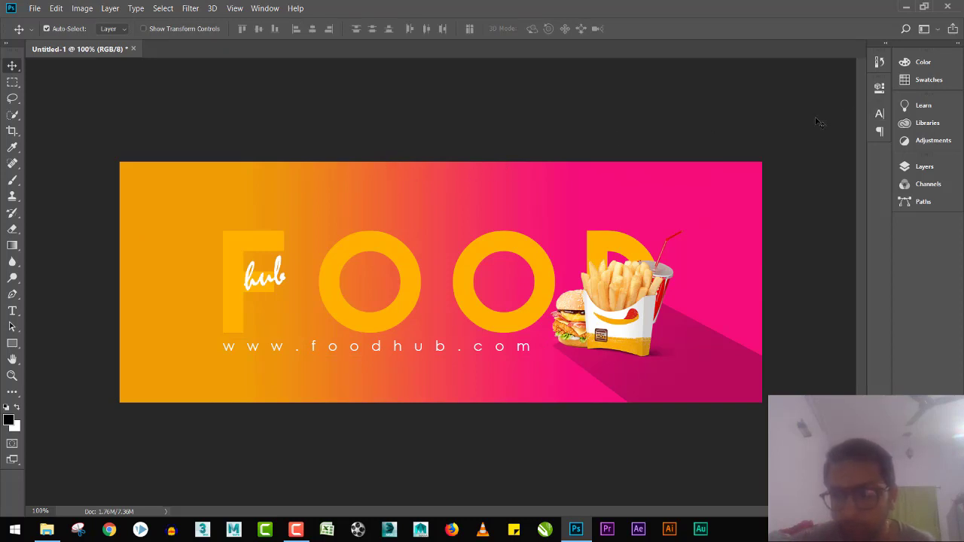
pyautogui.press('F7')
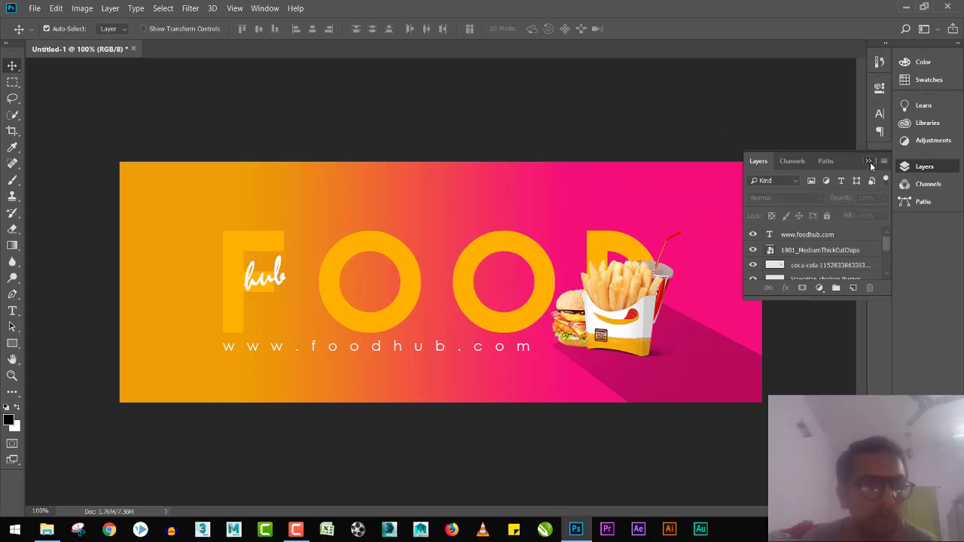
# Start a Foreground to Background gradient with orange sampled from the canvas as its start
pyautogui.click(870, 163)
pyautogui.press('g')
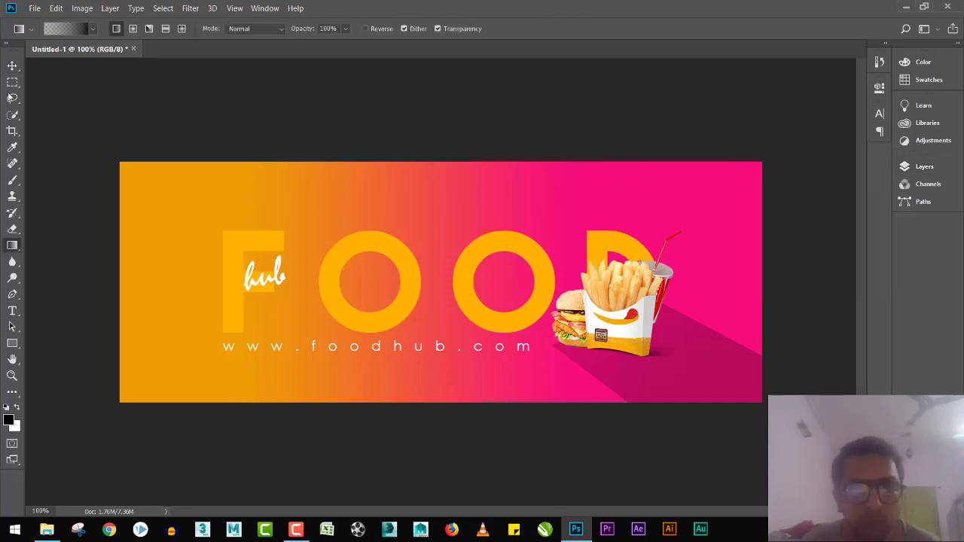
pyautogui.click(60, 28)
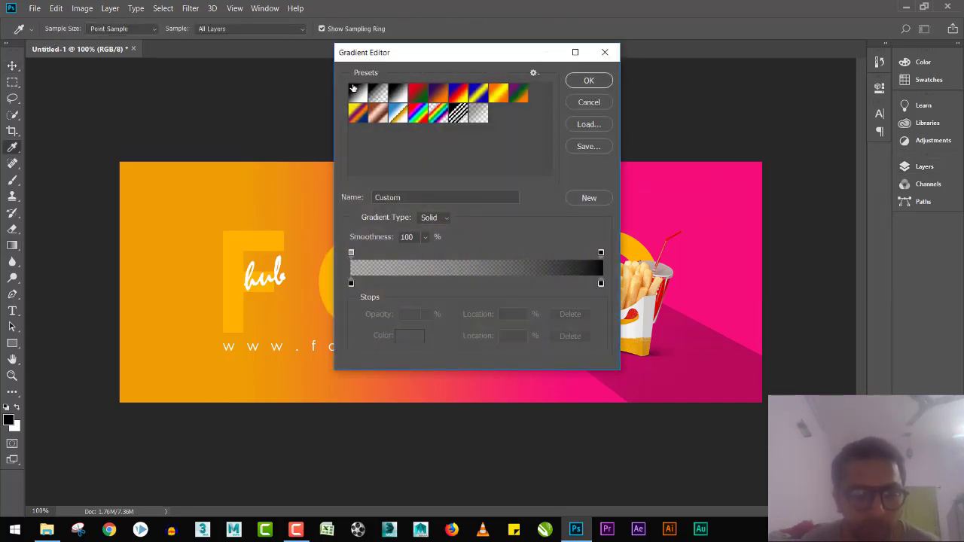
pyautogui.click(357, 93)
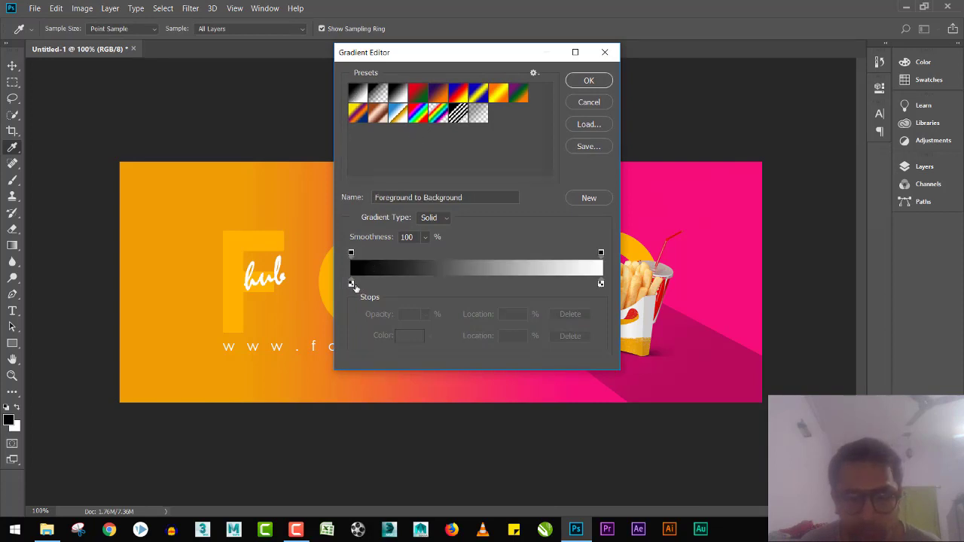
pyautogui.click(350, 283)
pyautogui.click(316, 254)
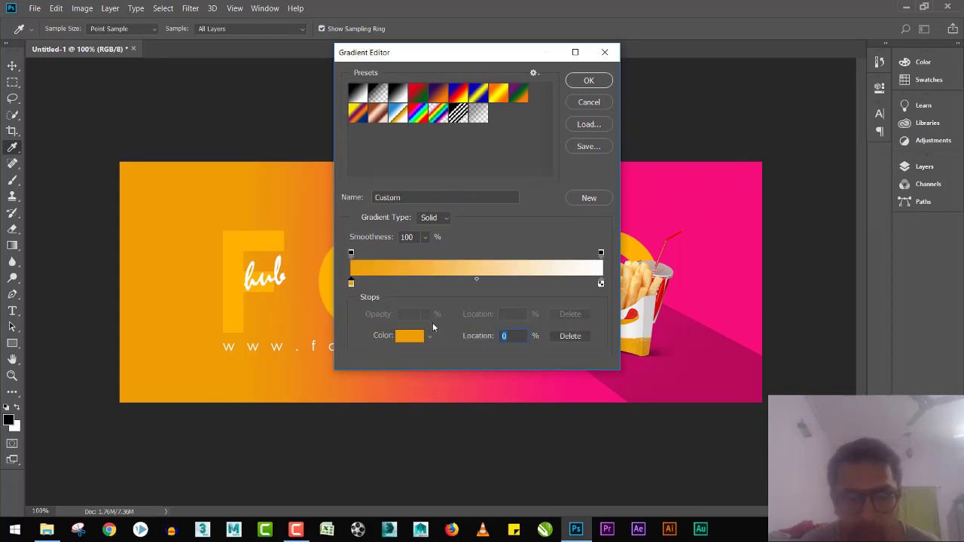
# Set the gradient's end stop to a bright pink-red based on f50d7a
pyautogui.click(600, 283)
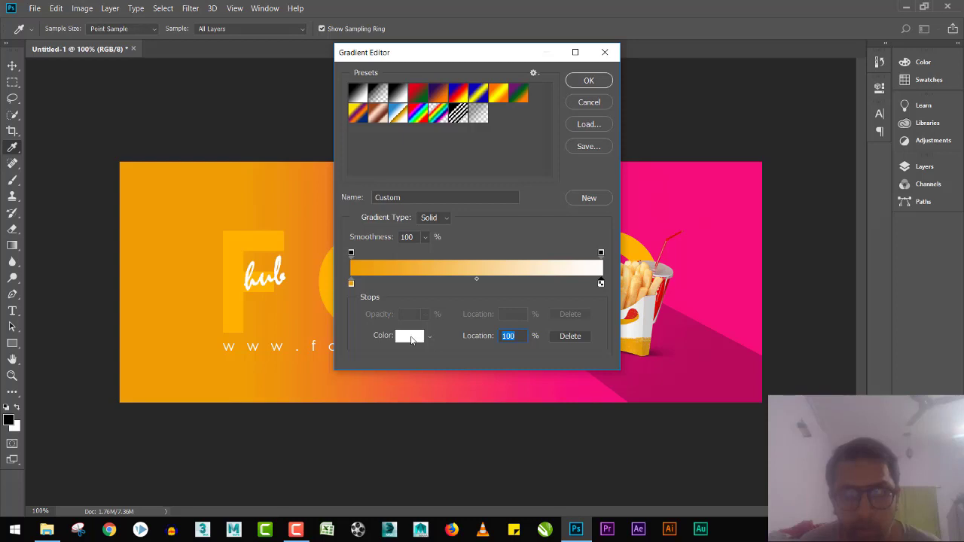
pyautogui.click(411, 337)
pyautogui.write('f50d7a')
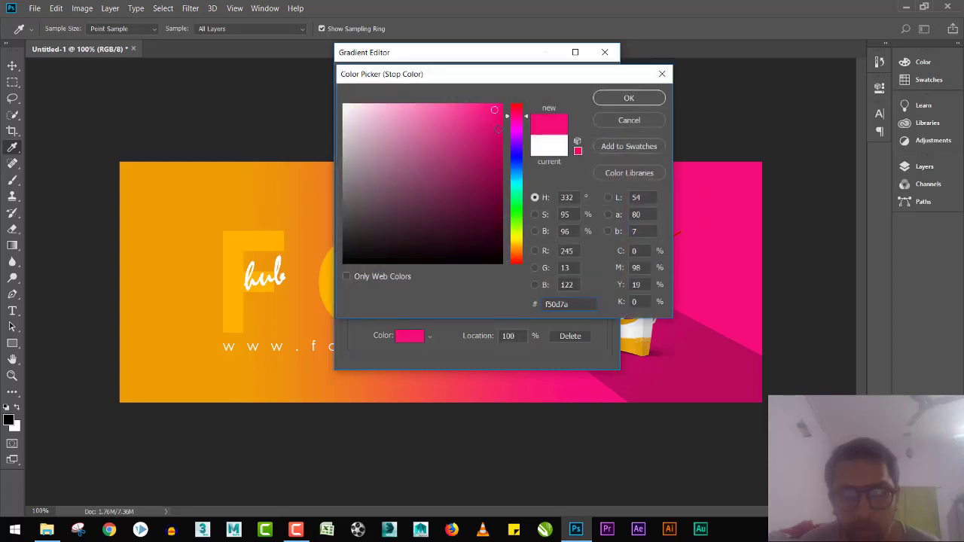
pyautogui.moveTo(516, 122)
pyautogui.mouseDown()
pyautogui.moveTo(517, 113)
pyautogui.moveTo(491, 115)
pyautogui.mouseUp()
pyautogui.click(494, 133)
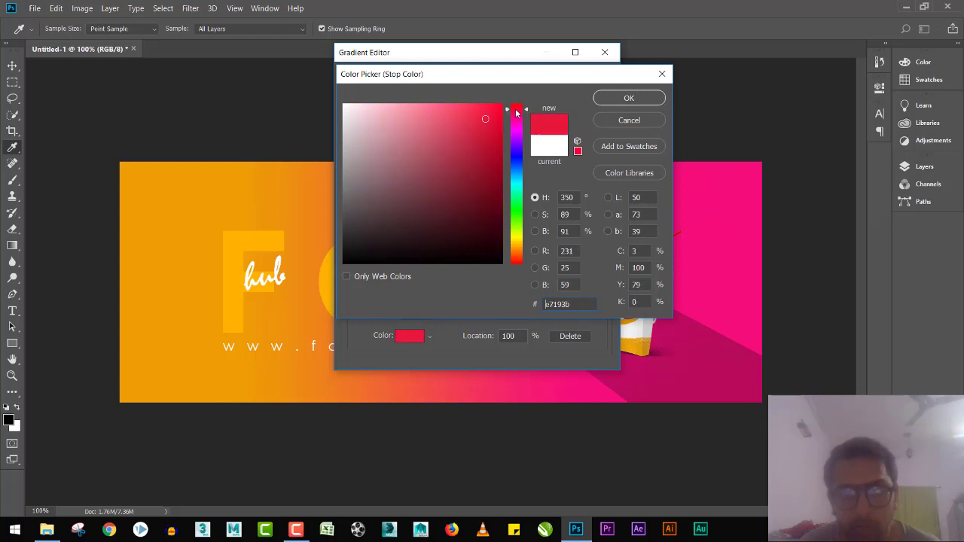
pyautogui.click(496, 114)
pyautogui.moveTo(496, 113); pyautogui.dragTo(516, 116)
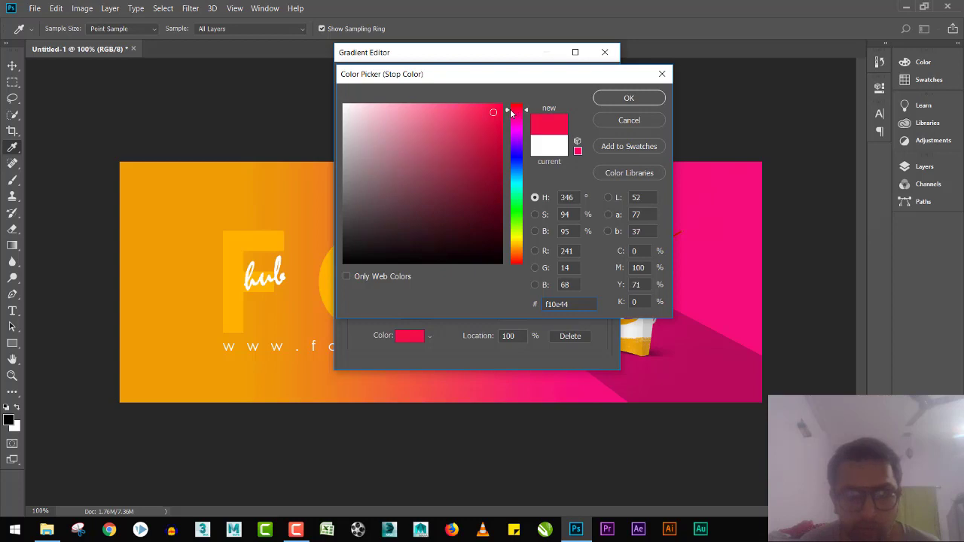
pyautogui.click(628, 98)
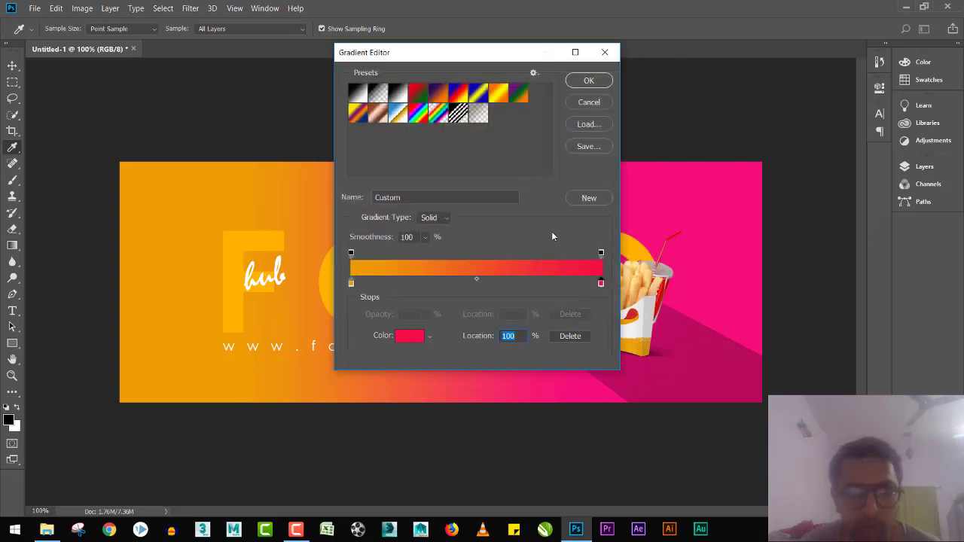
# Shift the gradient's start stop to a deeper orange
pyautogui.click(352, 283)
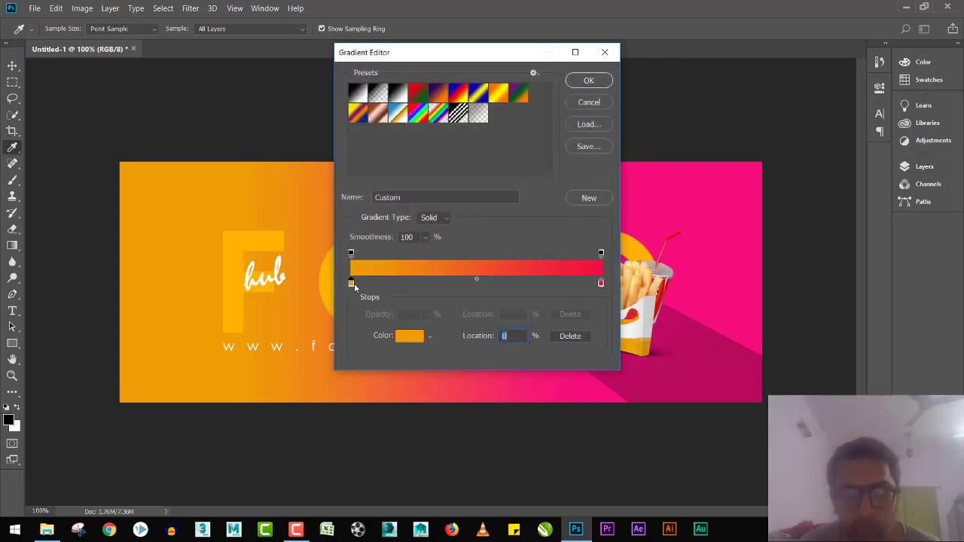
pyautogui.click(409, 335)
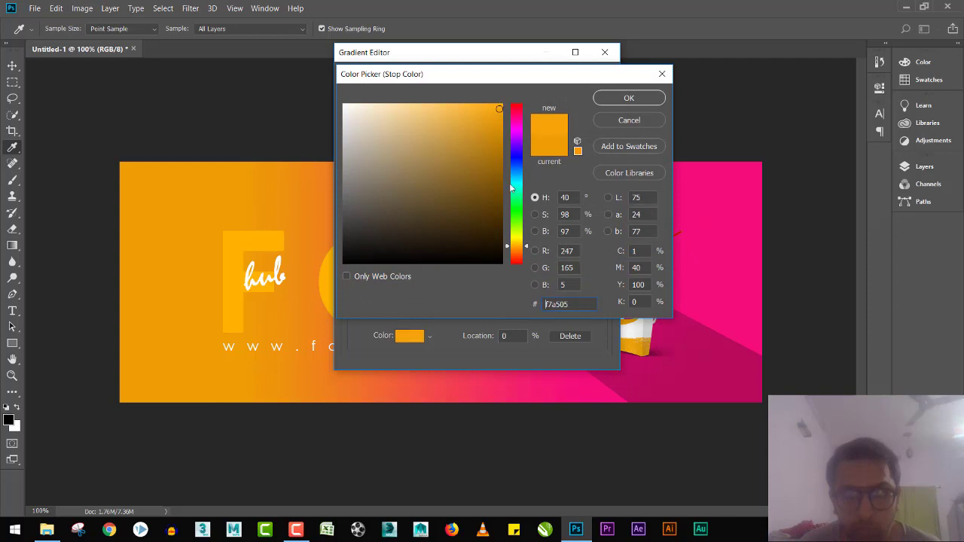
pyautogui.moveTo(519, 245); pyautogui.dragTo(517, 249)
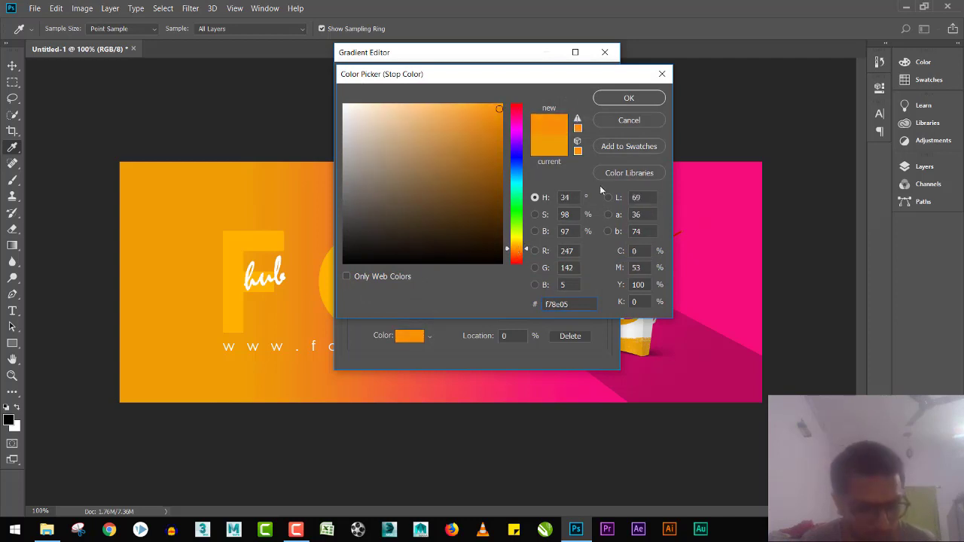
pyautogui.click(615, 96)
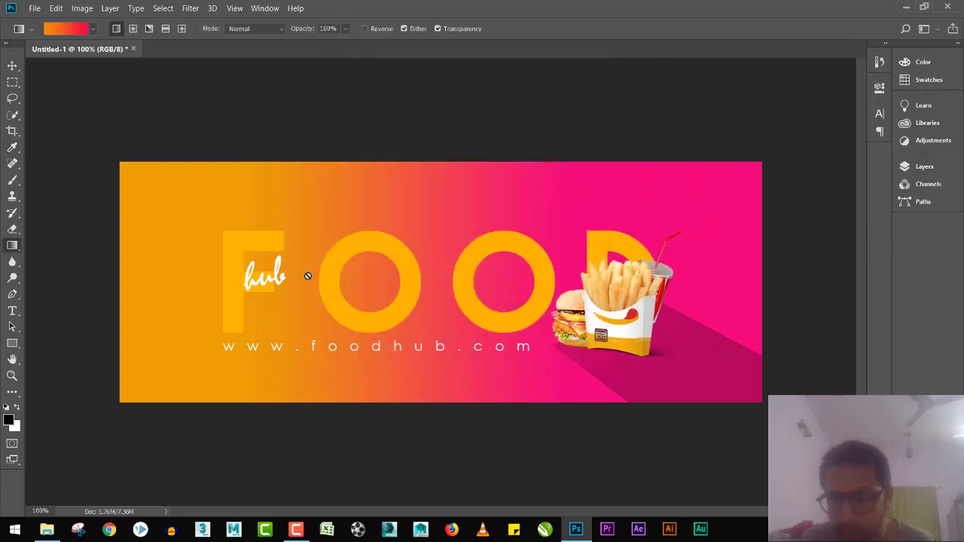
# Redraw the Background layer with the new orange-to-crimson linear gradient
pyautogui.click(924, 166)
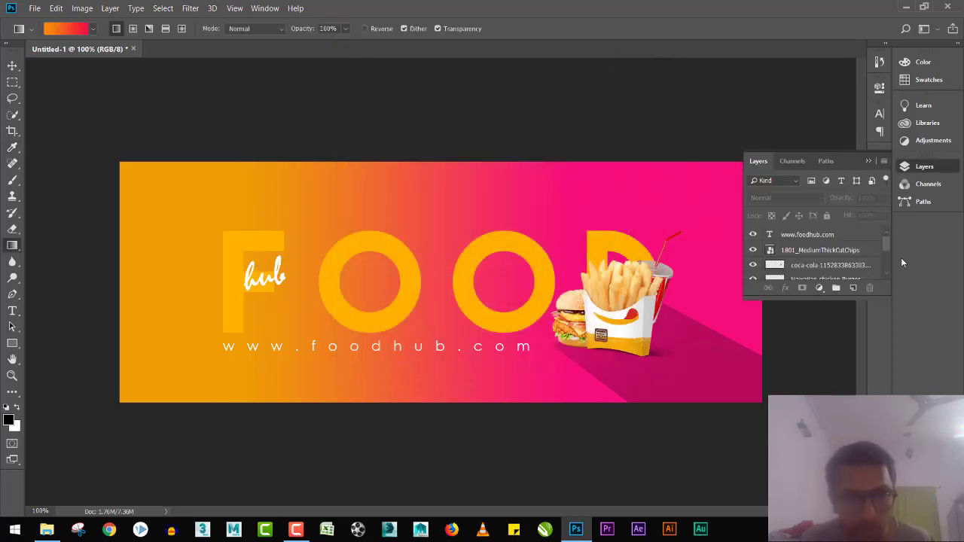
pyautogui.moveTo(889, 239); pyautogui.dragTo(890, 266)
pyautogui.click(792, 272)
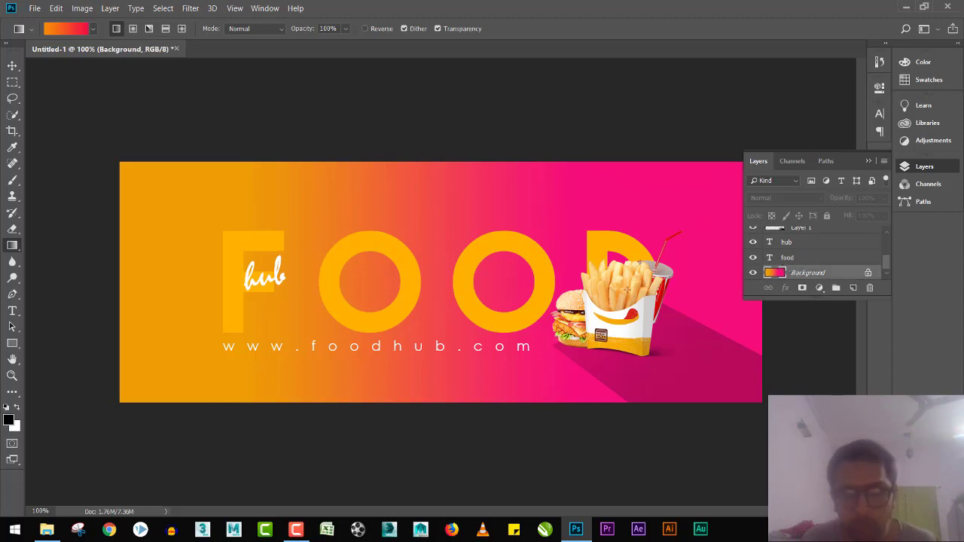
pyautogui.moveTo(297, 257); pyautogui.dragTo(644, 257)
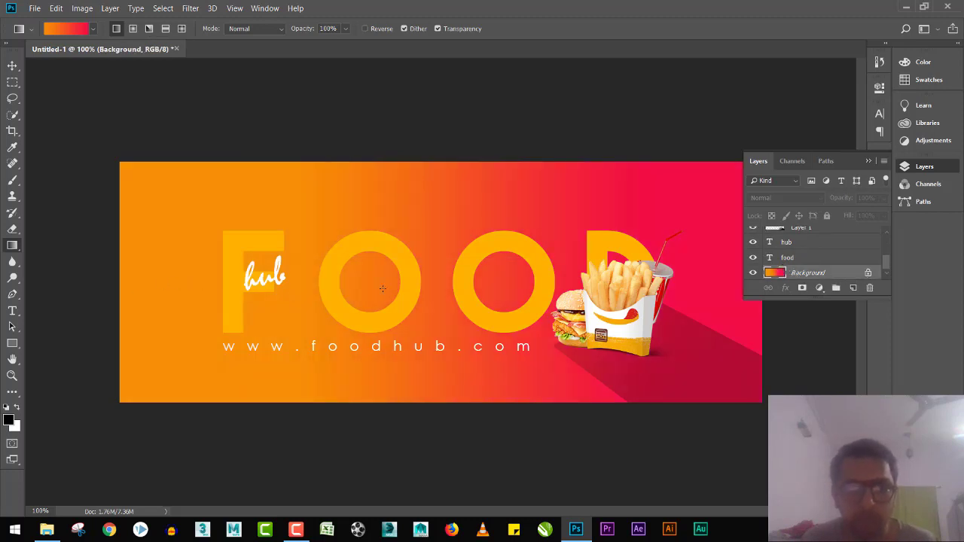
pyautogui.moveTo(130, 288); pyautogui.dragTo(663, 289)
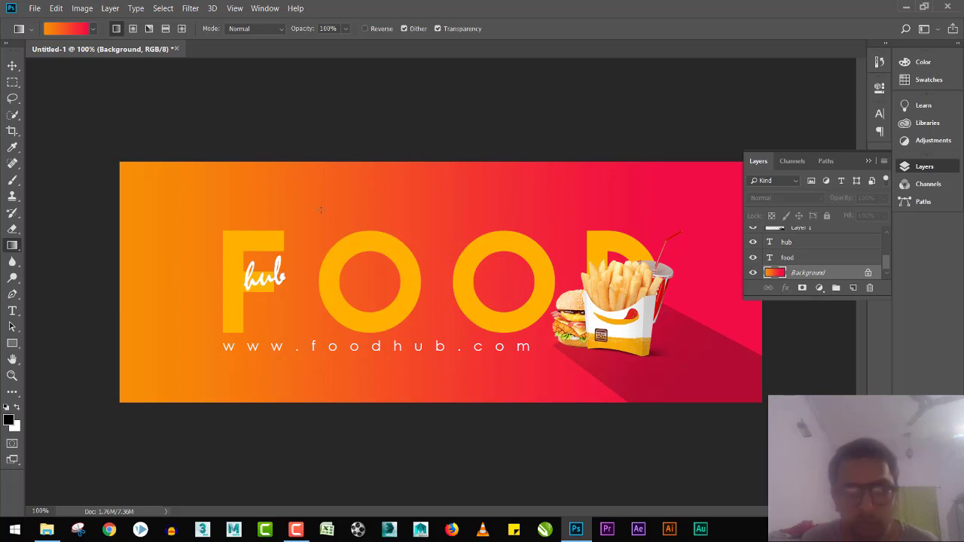
# Reduce the web address text size and switch it to All Caps
pyautogui.click(10, 65)
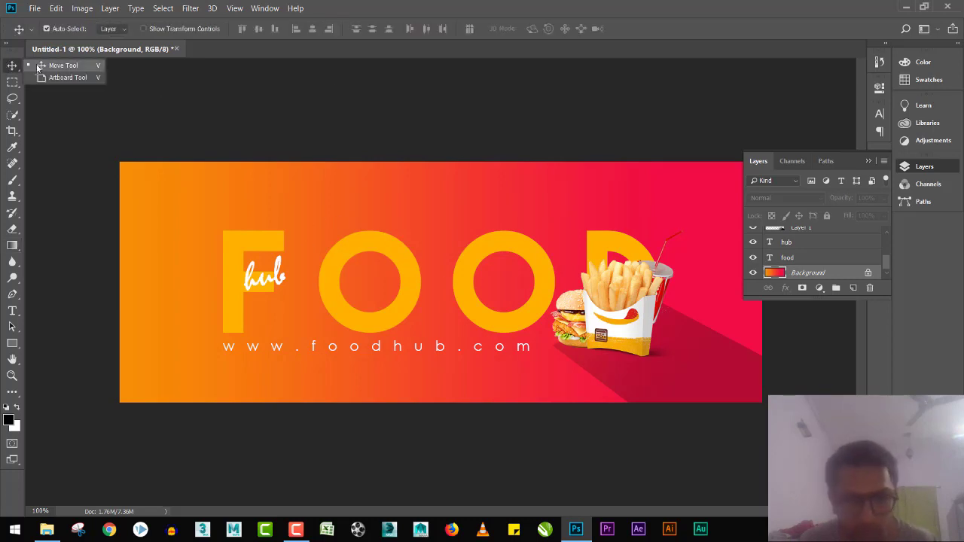
pyautogui.click(448, 146)
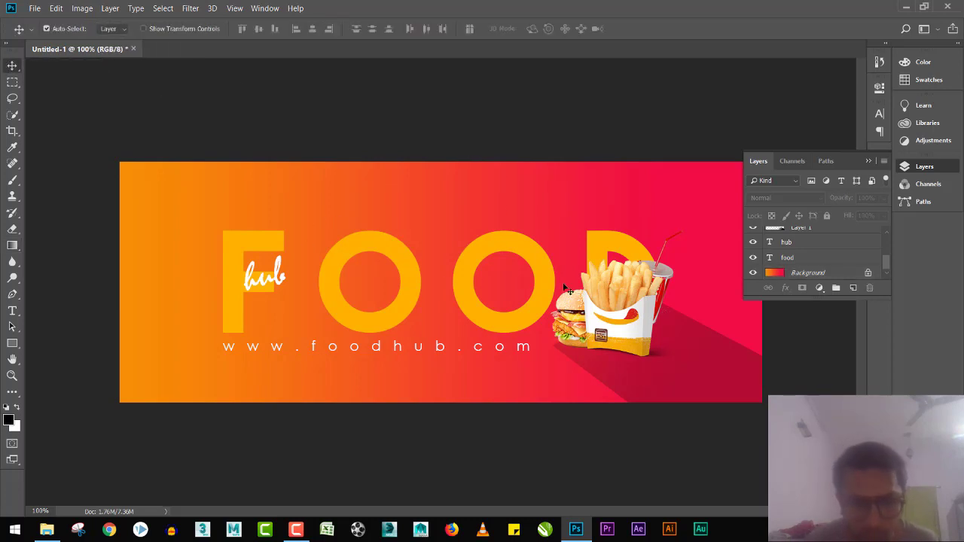
pyautogui.press('t')
pyautogui.click(415, 351)
pyautogui.hotkey('ctrl', 'a')
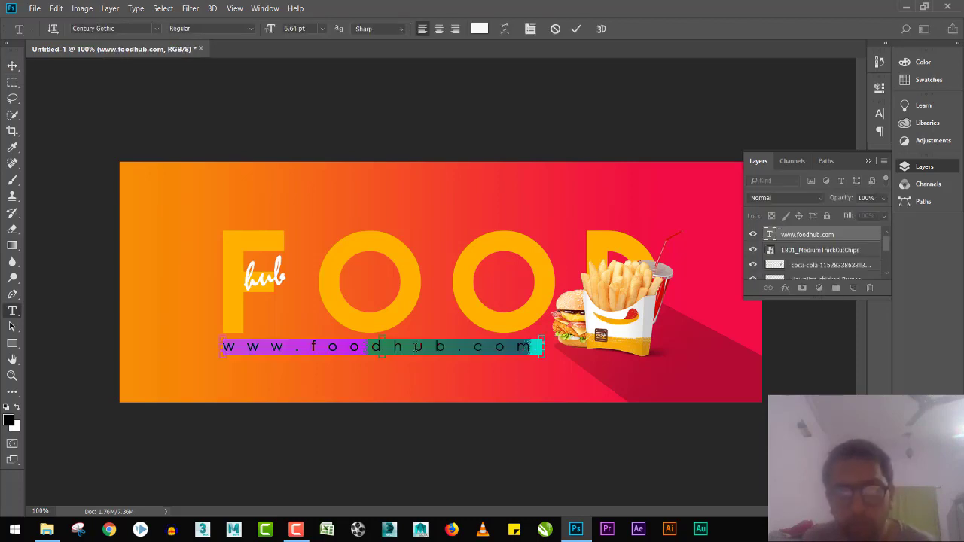
pyautogui.hotkey('ctrl', 'shift', ',')
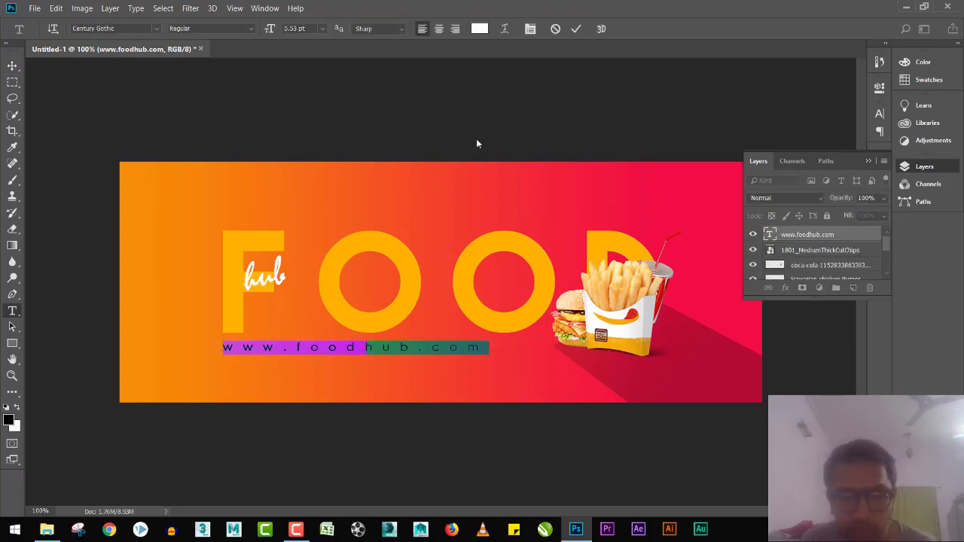
pyautogui.click(530, 29)
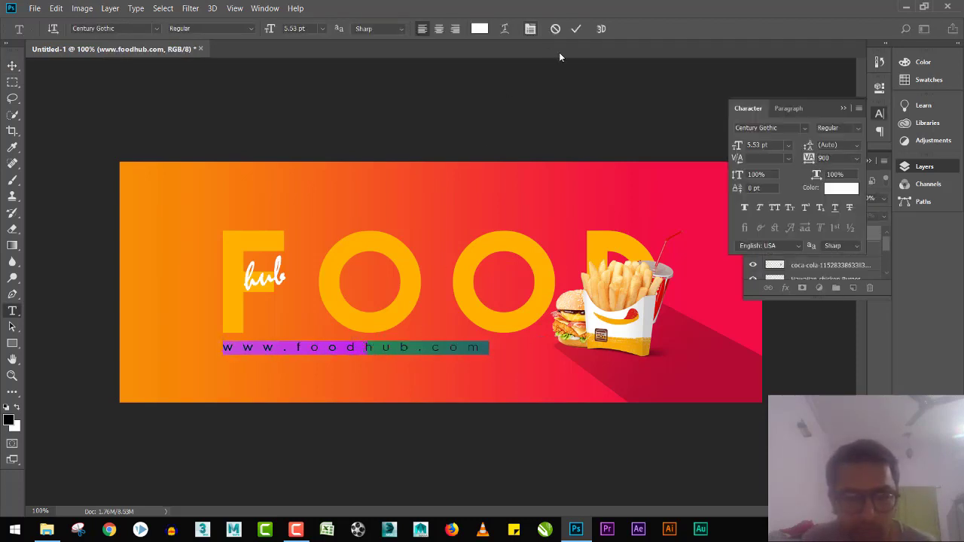
pyautogui.click(780, 207)
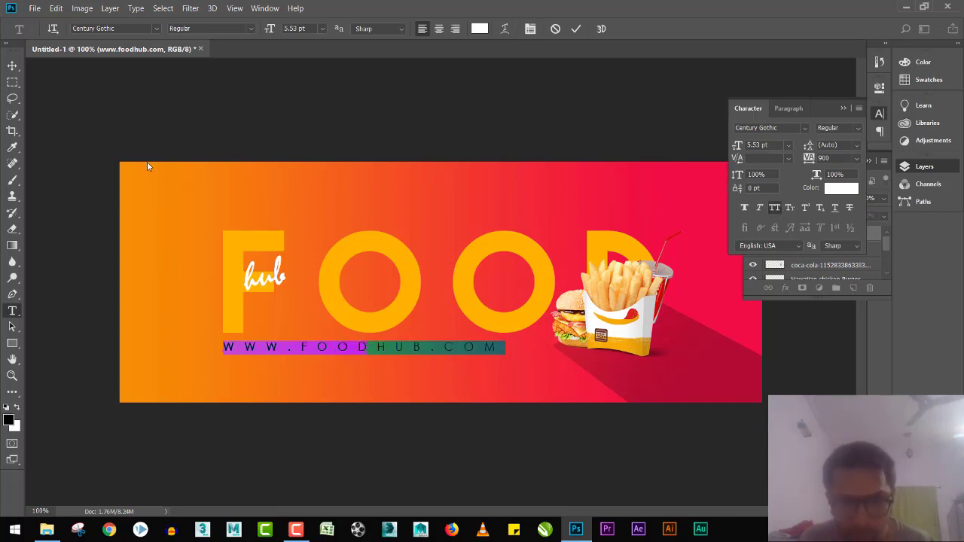
pyautogui.click(13, 66)
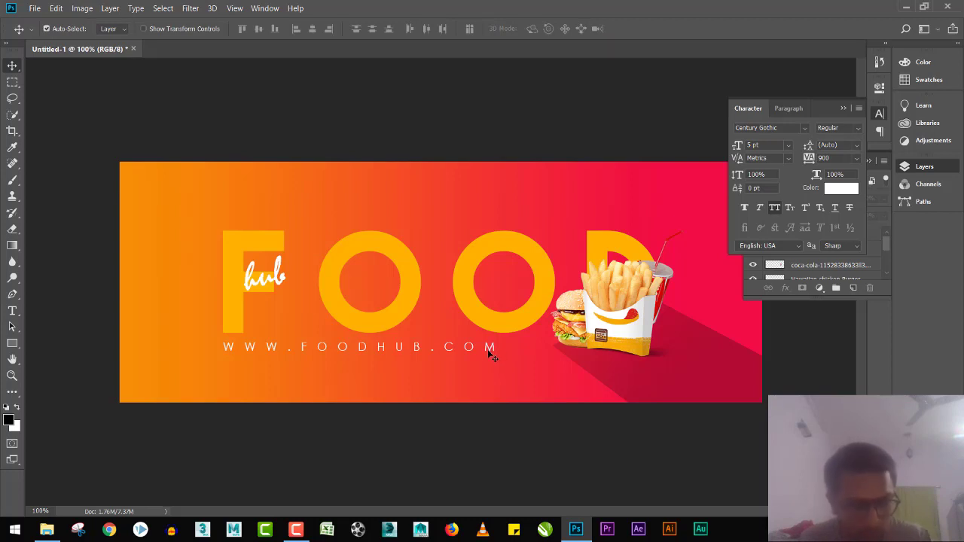
# Resize the web address to about 8.4 pt spanning from the F to the burger
pyautogui.moveTo(489, 352); pyautogui.dragTo(546, 363)
pyautogui.hotkey('ctrl', 'z')
pyautogui.hotkey('ctrl', 't')
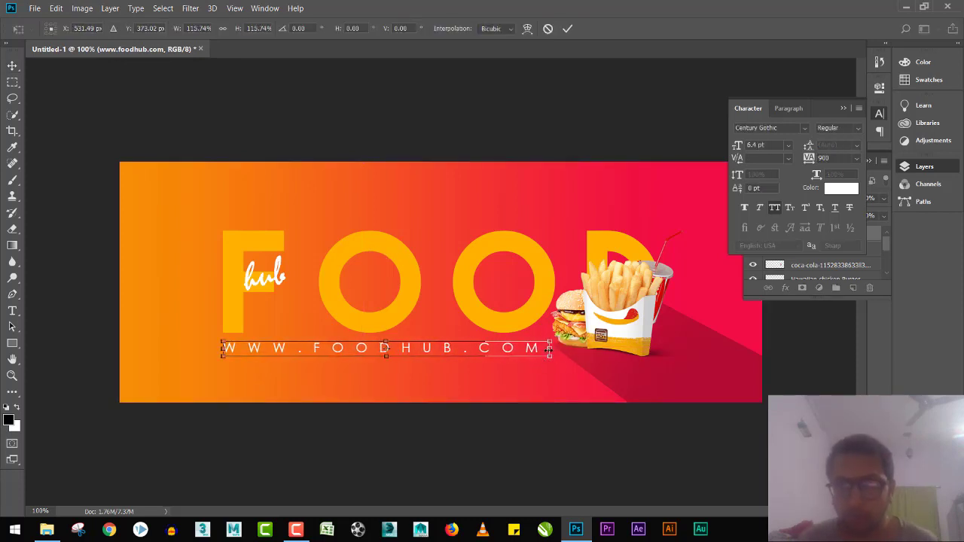
pyautogui.press('Return')
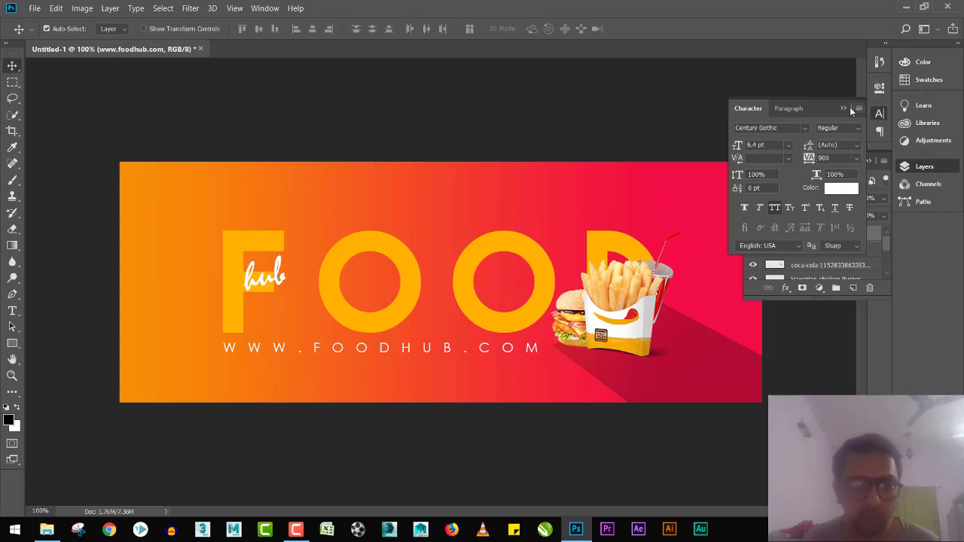
pyautogui.click(844, 107)
pyautogui.click(868, 160)
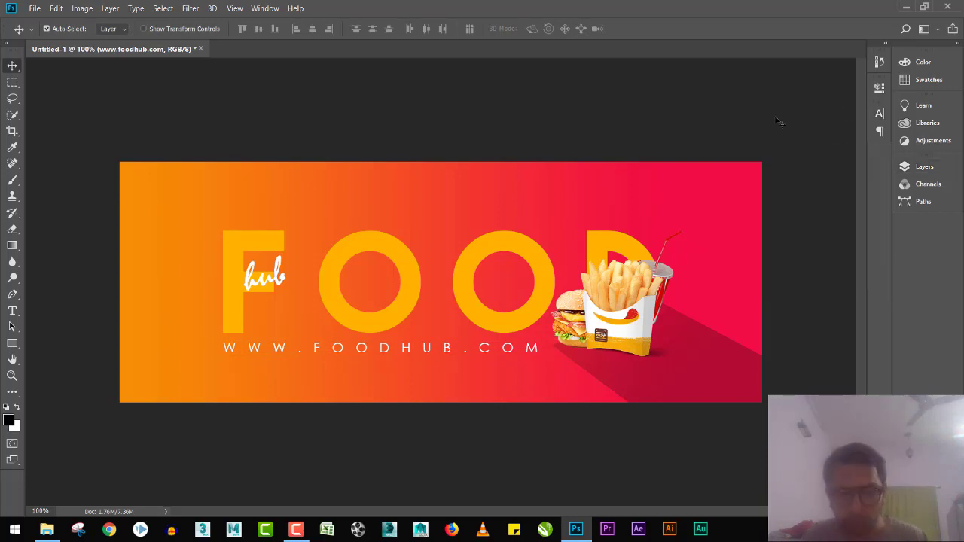
pyautogui.click(774, 121)
pyautogui.hotkey('ctrl', '0')
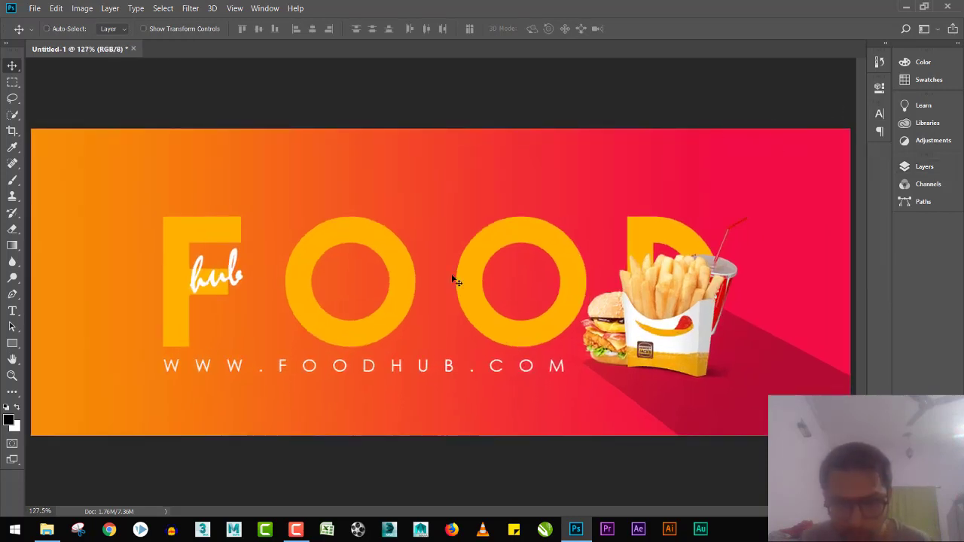
pyautogui.press('ctrl')
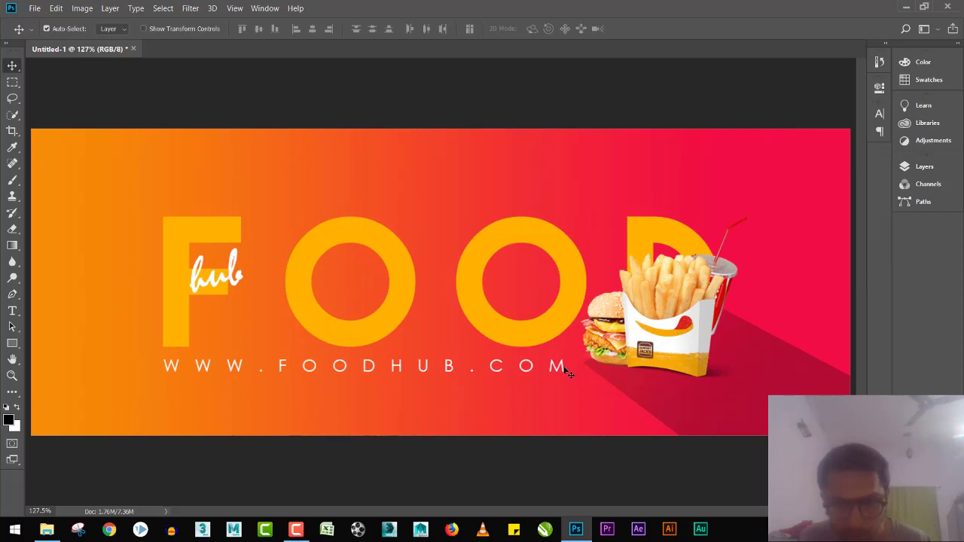
pyautogui.click(540, 366)
pyautogui.hotkey('ctrl', 't')
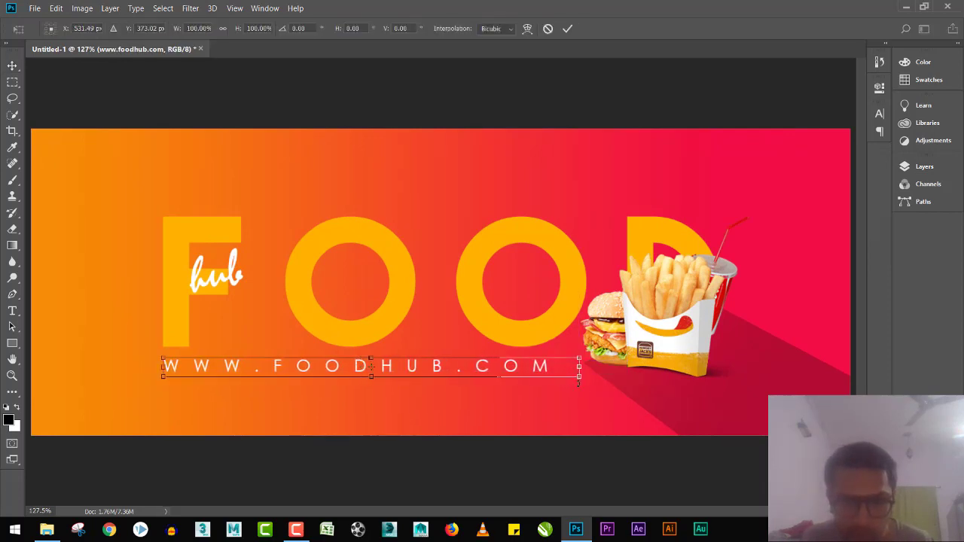
pyautogui.moveTo(578, 378); pyautogui.dragTo(398, 381)
pyautogui.press('Return')
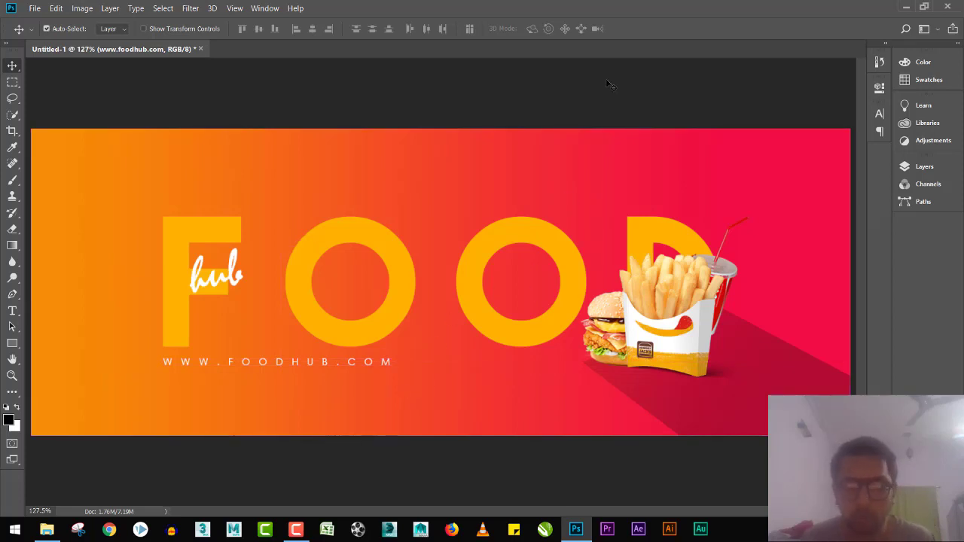
pyautogui.press('f')
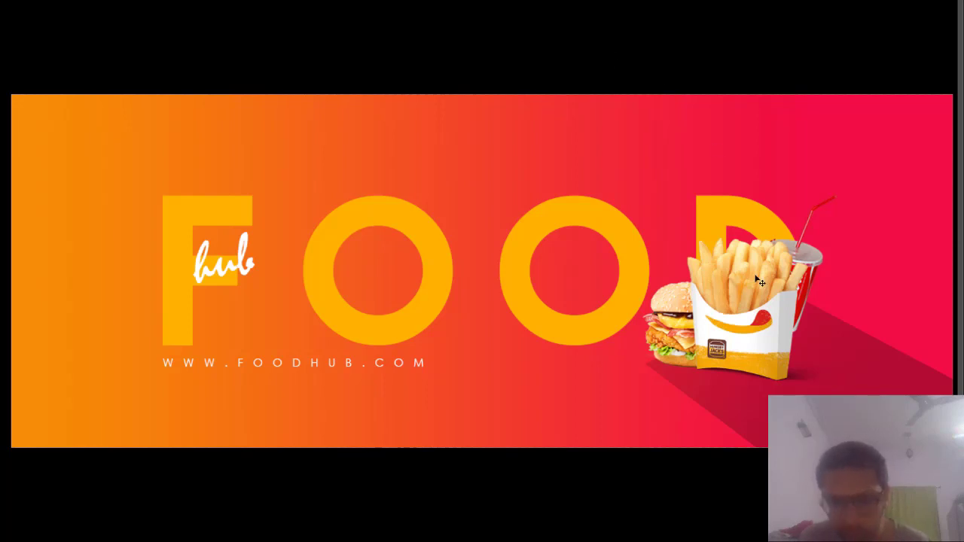
# Shift the long shadow left, narrowing it to 96.9% width and stretching it to 101.9% height
pyautogui.press('f')
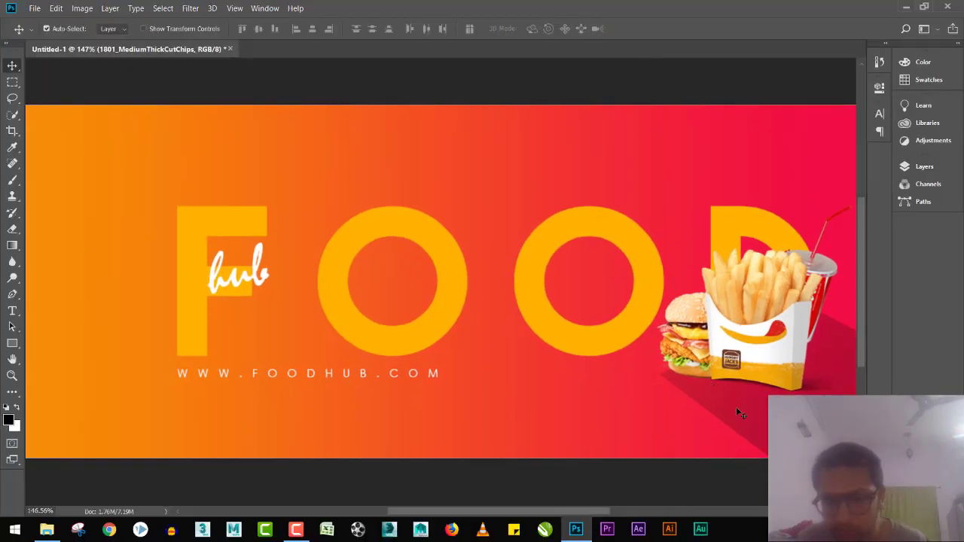
pyautogui.click(738, 407)
pyautogui.scroll(-1, 740, 406)
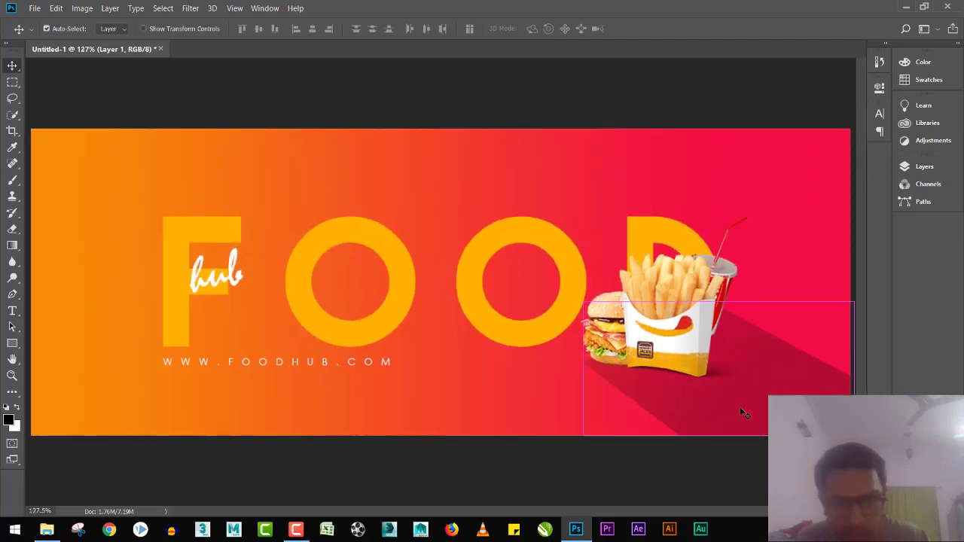
pyautogui.moveTo(748, 399)
pyautogui.mouseDown()
pyautogui.moveTo(798, 365)
pyautogui.moveTo(752, 393)
pyautogui.mouseUp()
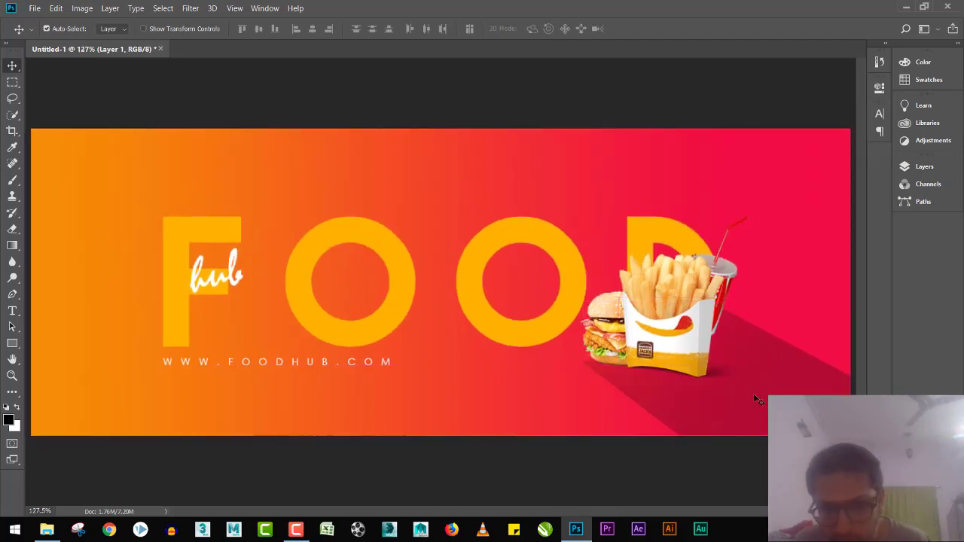
pyautogui.hotkey('ctrl', 't')
pyautogui.moveTo(582, 372); pyautogui.dragTo(591, 366)
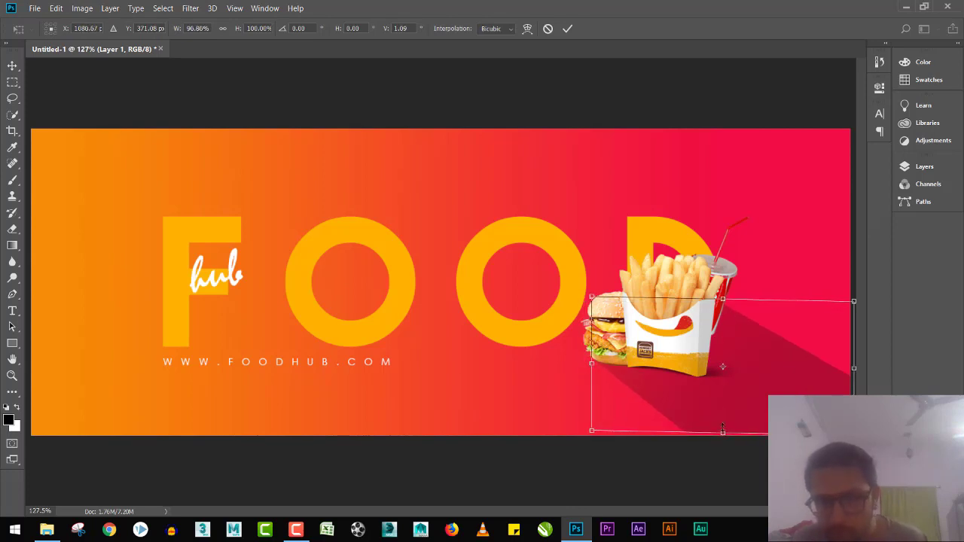
pyautogui.moveTo(722, 429); pyautogui.dragTo(722, 434)
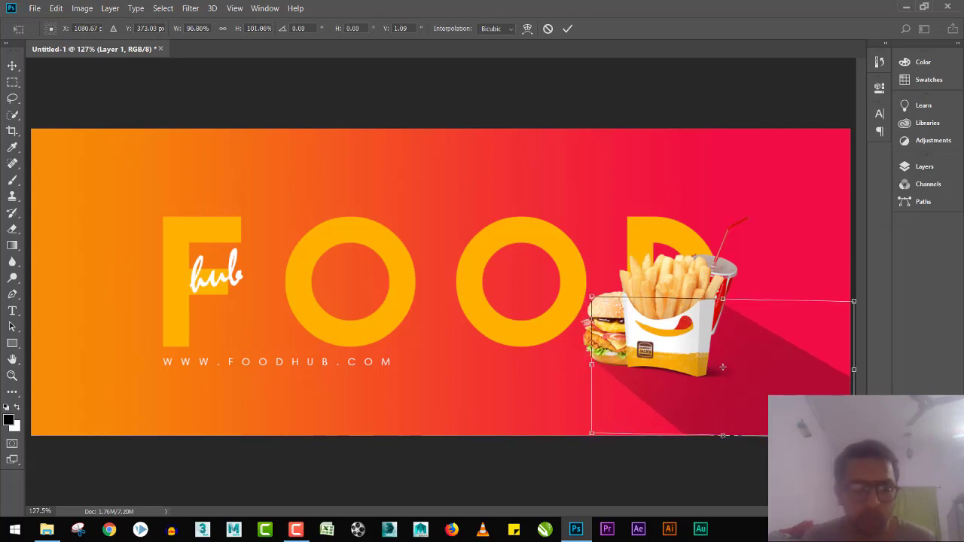
pyautogui.press('Return')
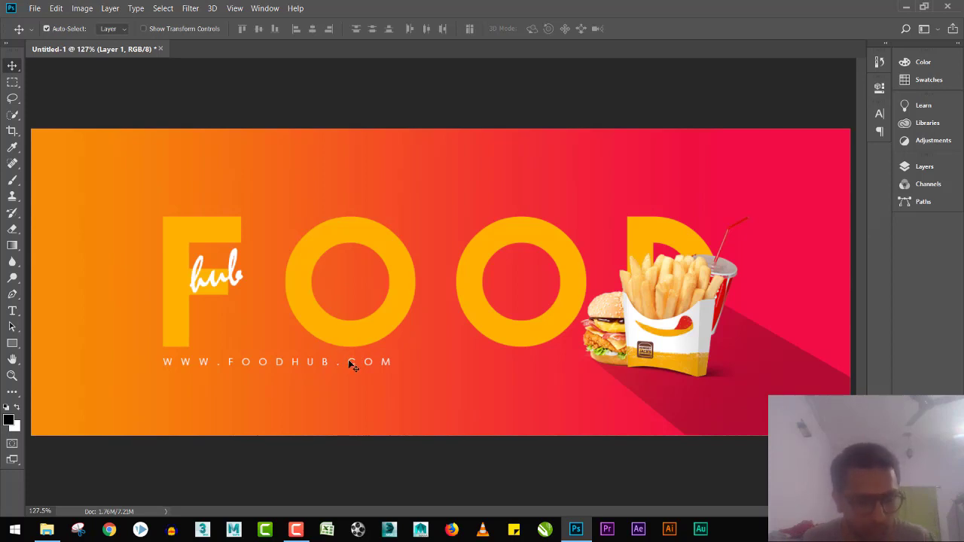
# Copy the URL line just below itself and retype it as the creator's hashtag signature
pyautogui.moveTo(348, 360); pyautogui.dragTo(349, 385)
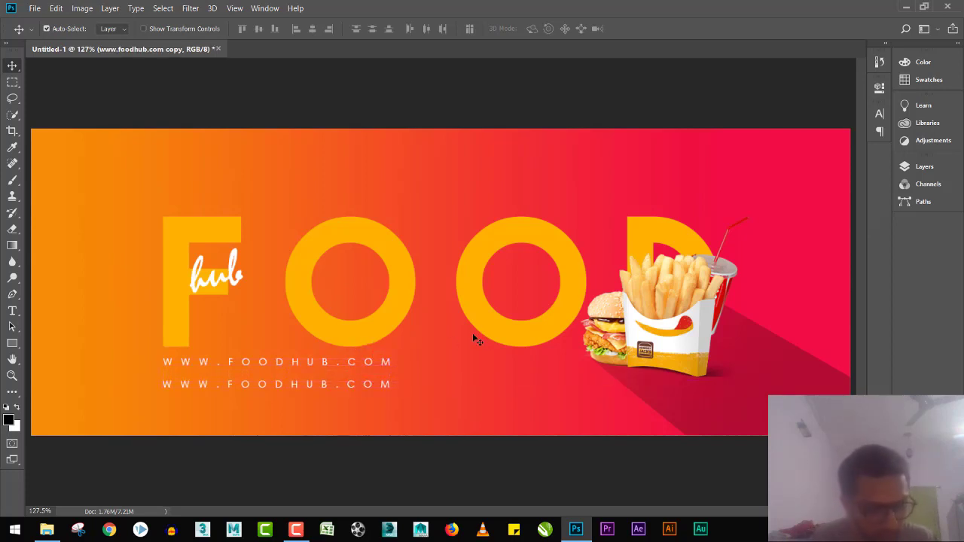
pyautogui.press('t')
pyautogui.doubleClick(323, 385)
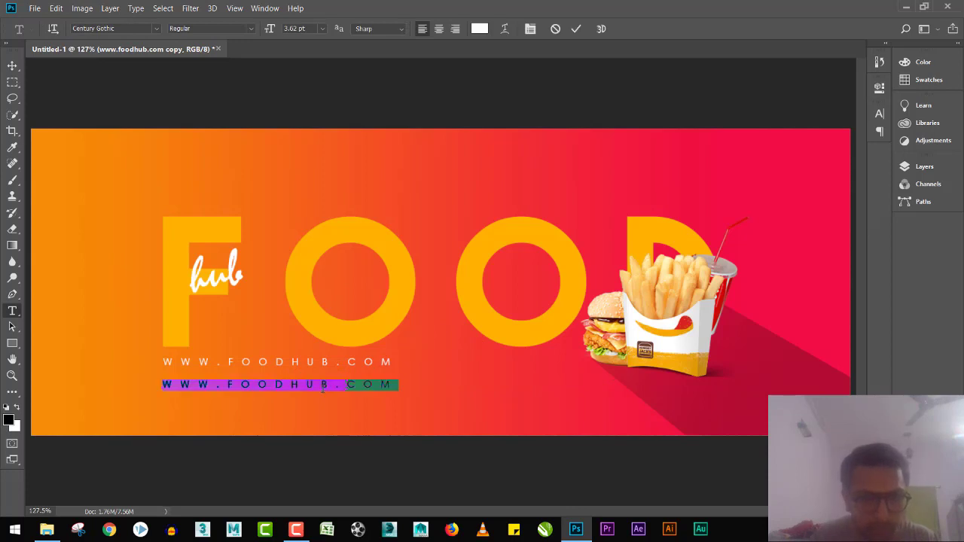
pyautogui.press('Left')
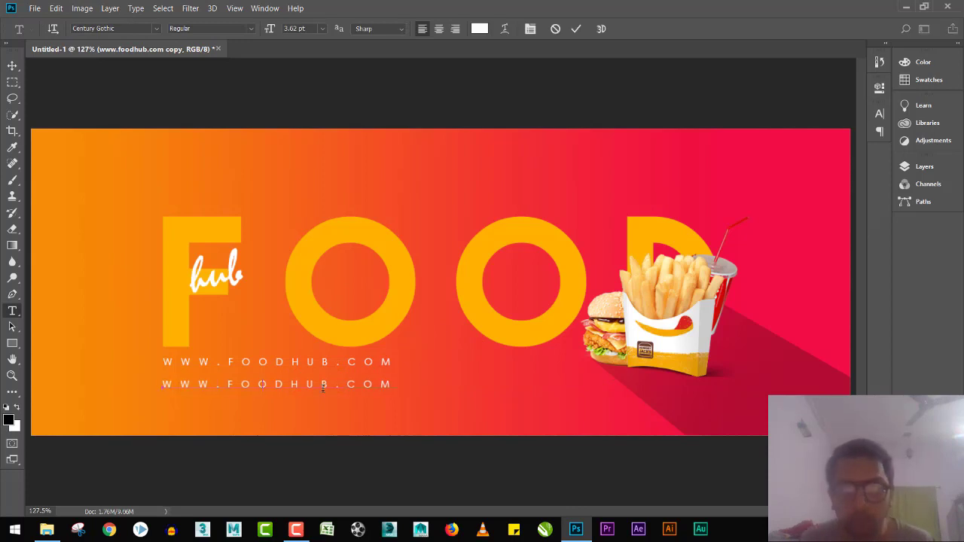
pyautogui.write('#VISHALDEP')
# Turn off All Caps, set tracking to 0, and move the hashtag to the bottom-right corner
pyautogui.hotkey('ctrl', 'a')
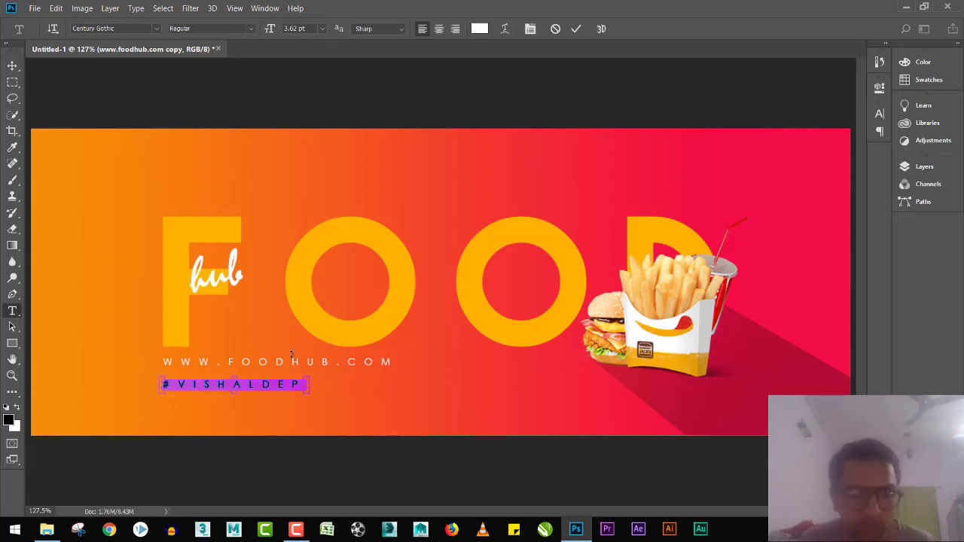
pyautogui.click(530, 29)
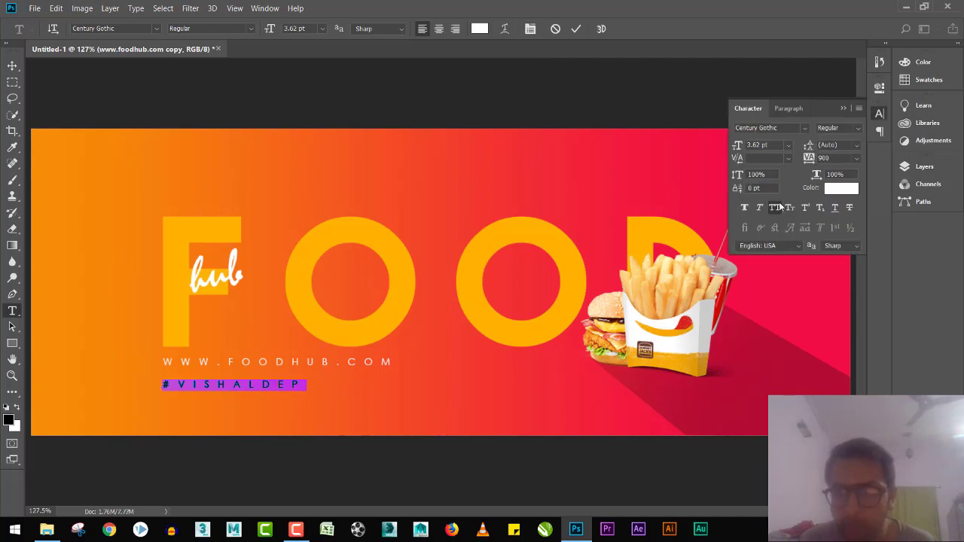
pyautogui.click(776, 208)
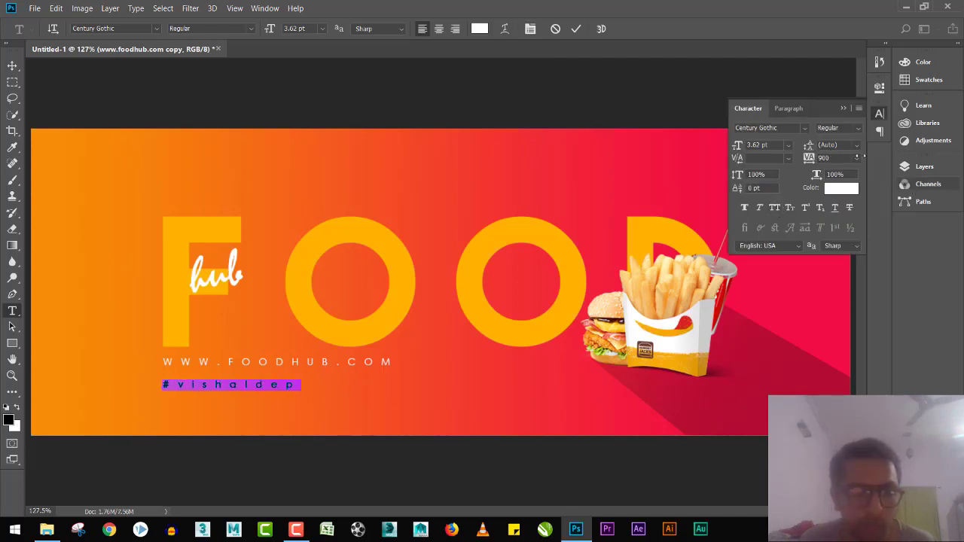
pyautogui.click(854, 158)
pyautogui.click(836, 233)
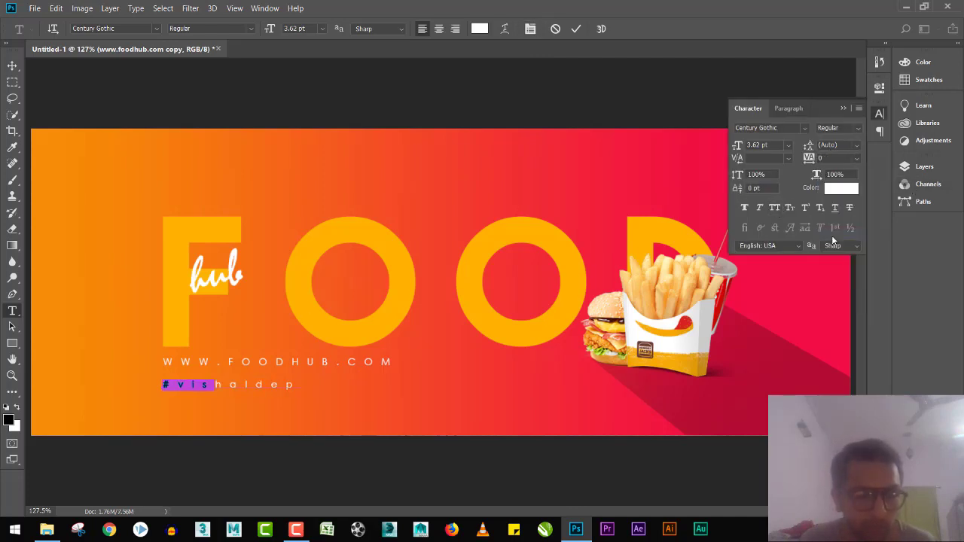
pyautogui.click(12, 66)
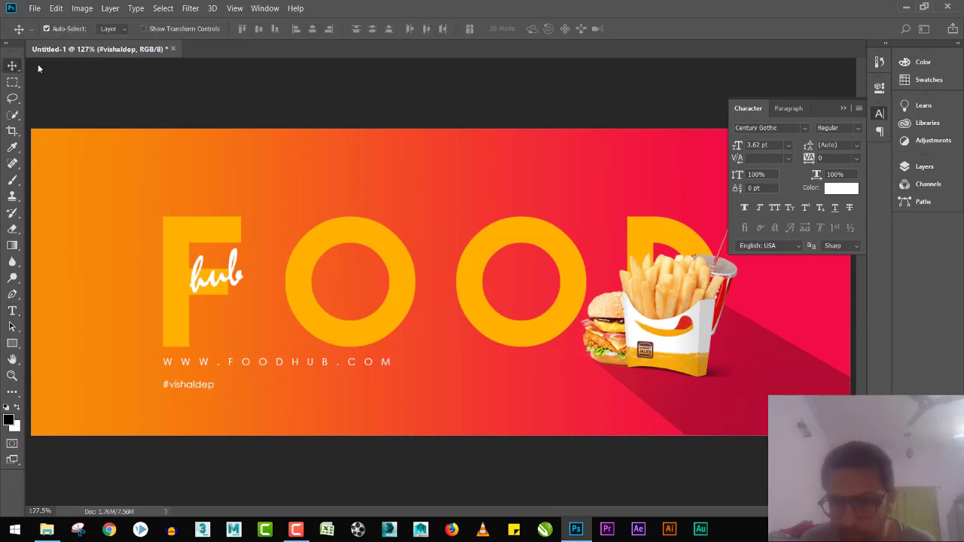
pyautogui.moveTo(192, 388); pyautogui.dragTo(822, 400)
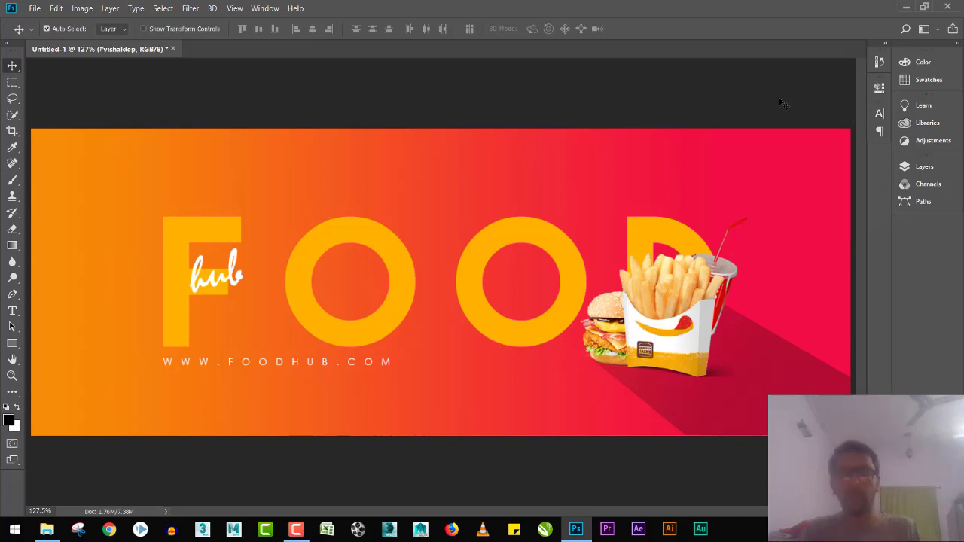
# Show the finished FOOD banner full screen, fitted to fill the display
pyautogui.press('f')
pyautogui.press('f')
pyautogui.hotkey('ctrl', '0')
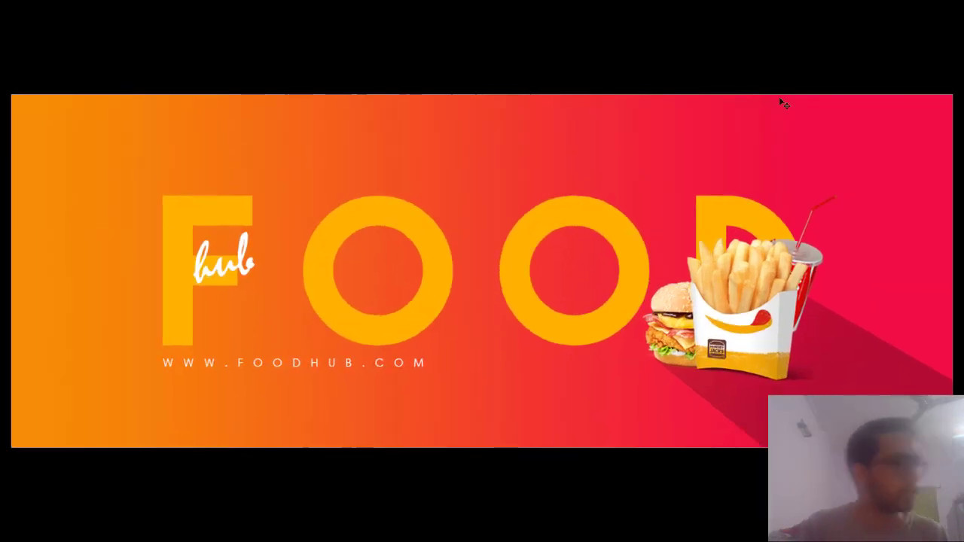